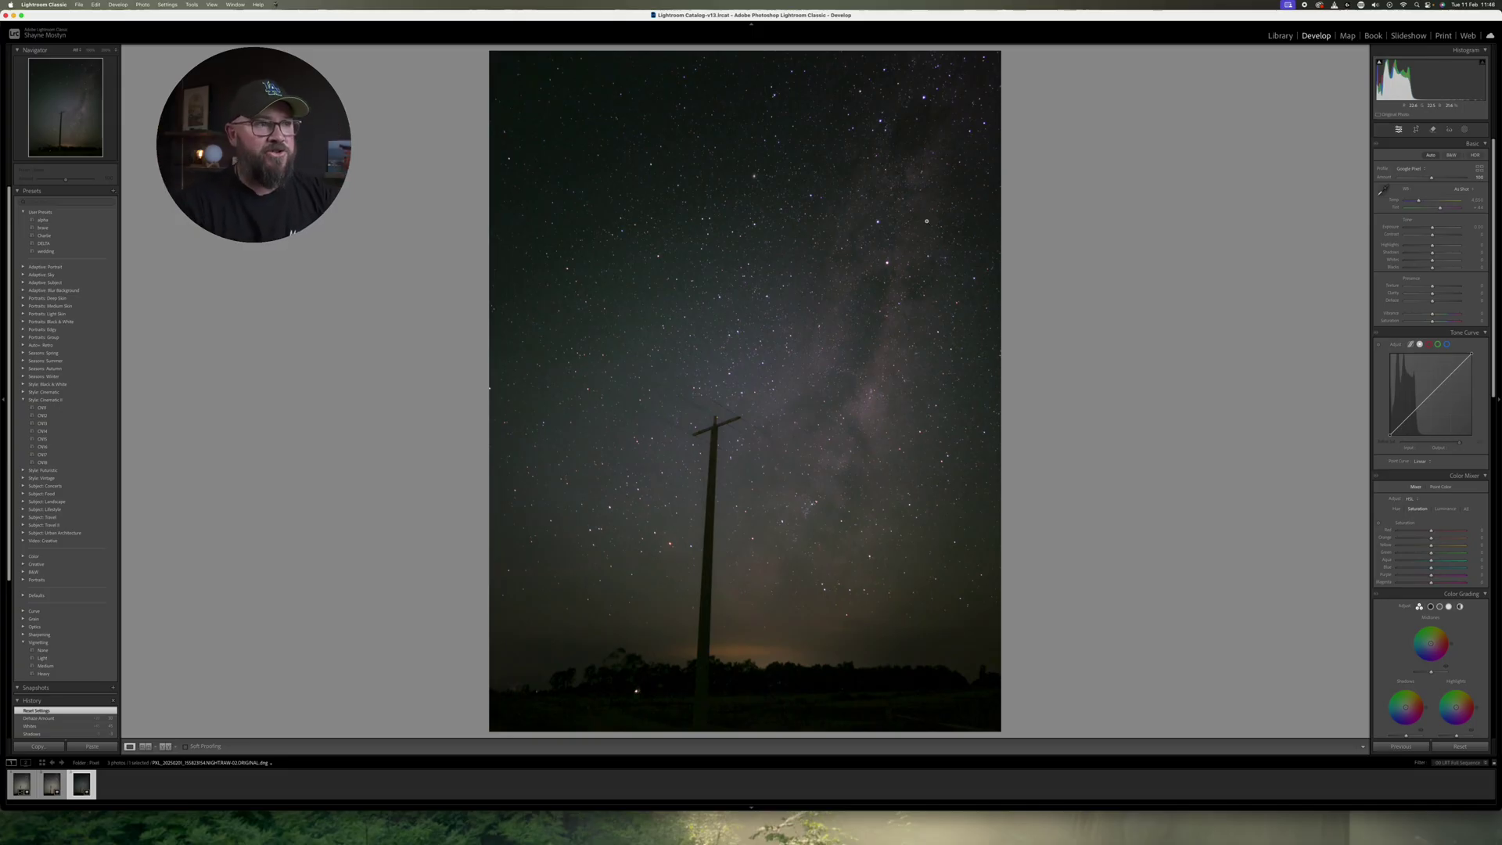
# Examine star sharpness and noise in the third filmstrip photo close up, across the sky, treeline and utility pole.
pyautogui.click(512, 117)
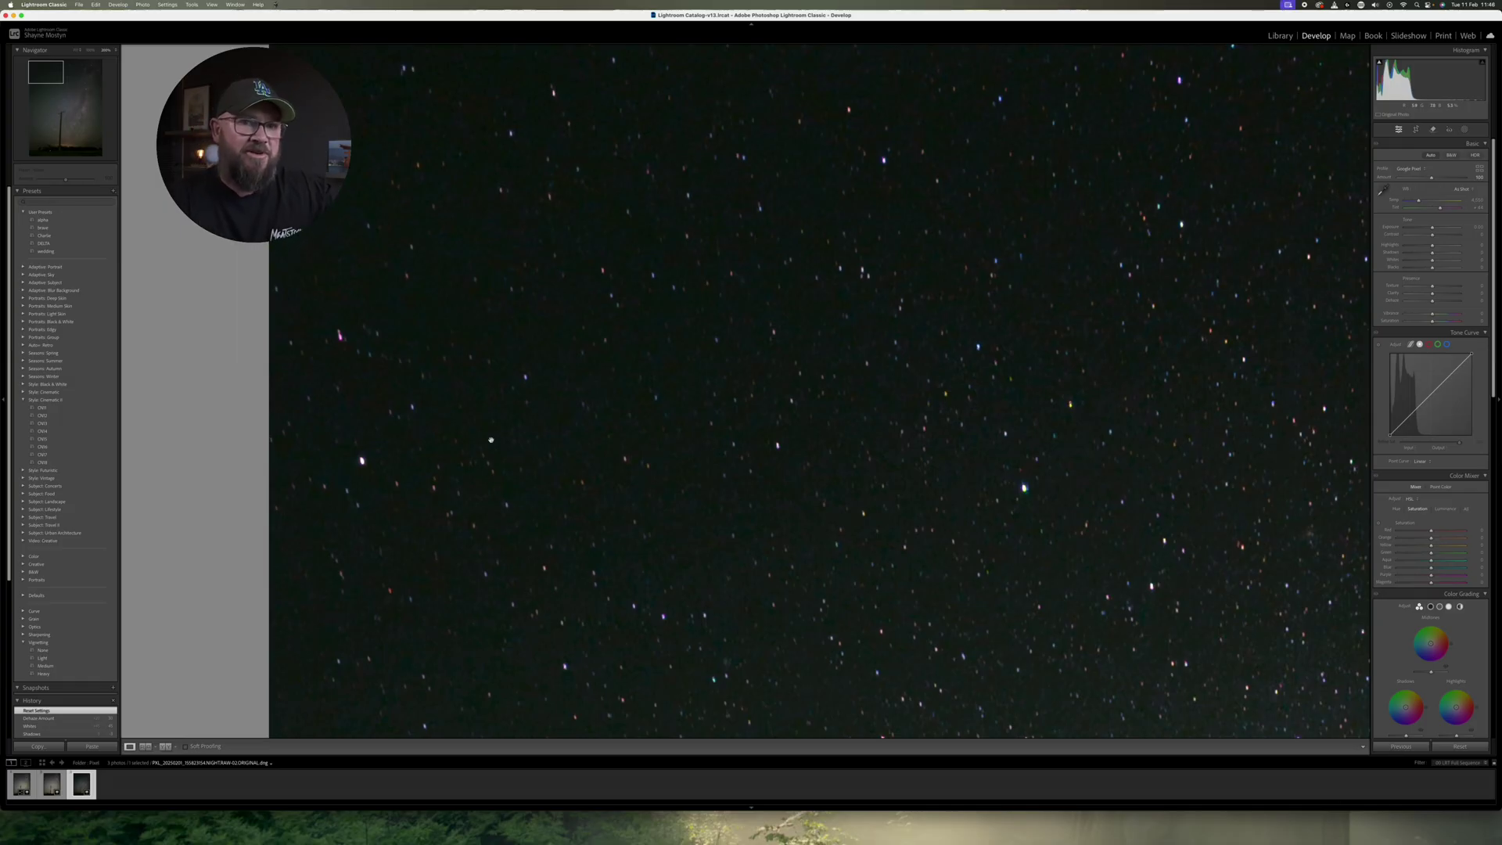
pyautogui.hscroll(10, 492, 440)
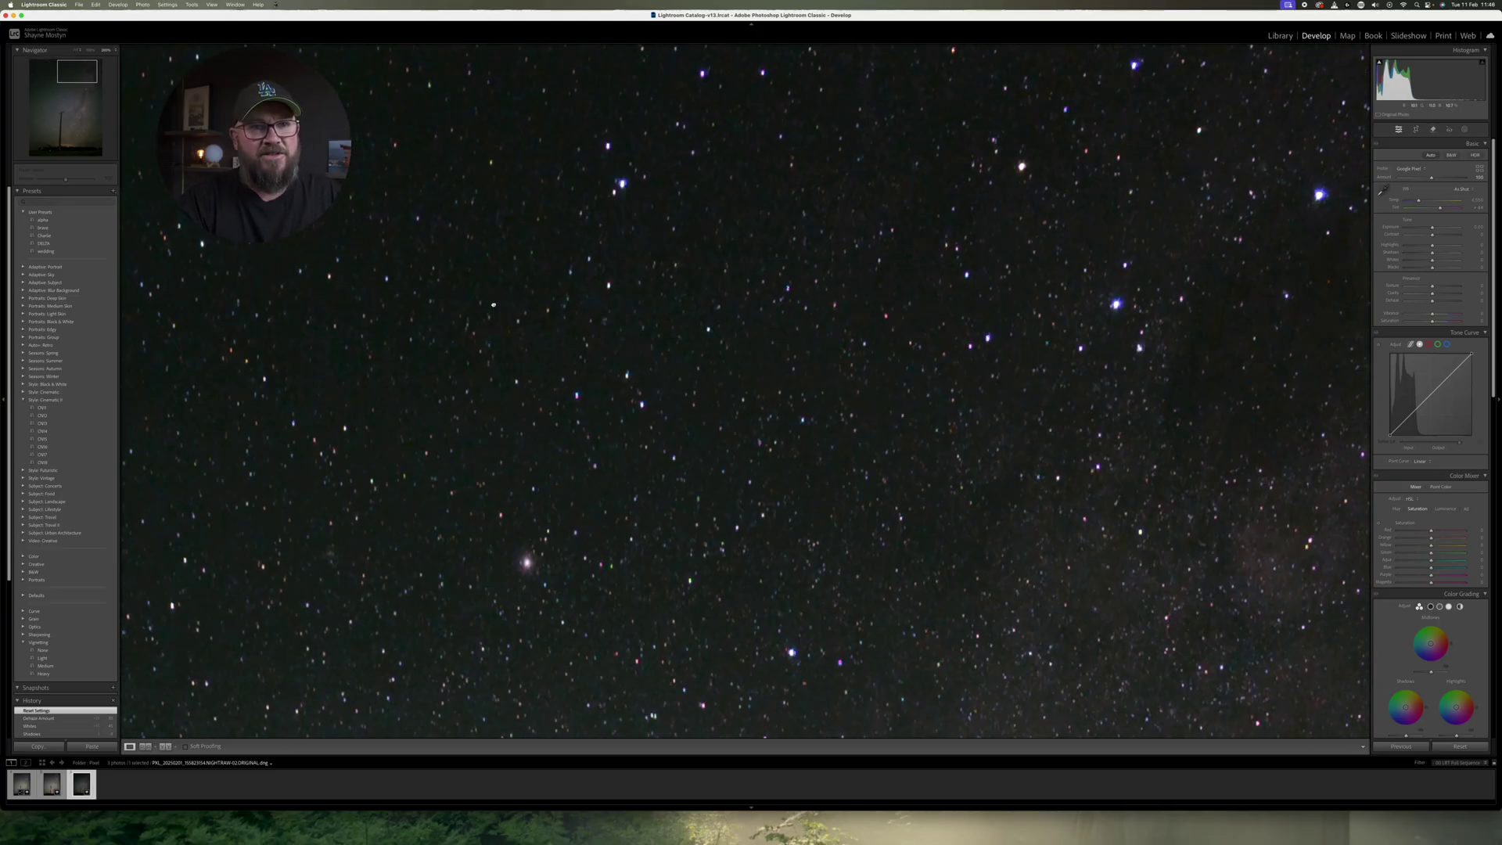
pyautogui.hscroll(5, 493, 305)
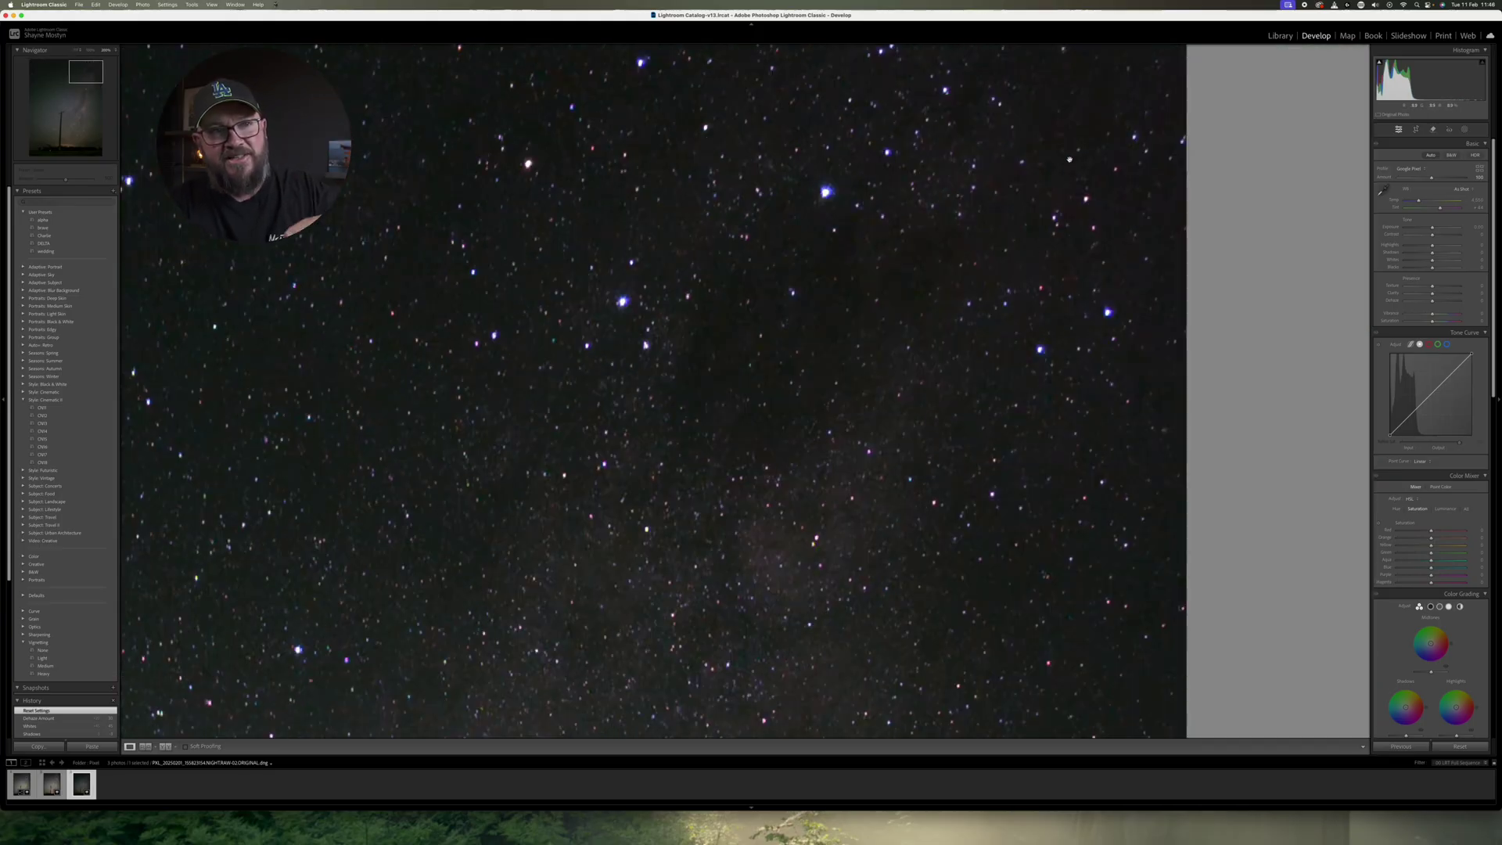
pyautogui.scroll(-10, 1076, 351)
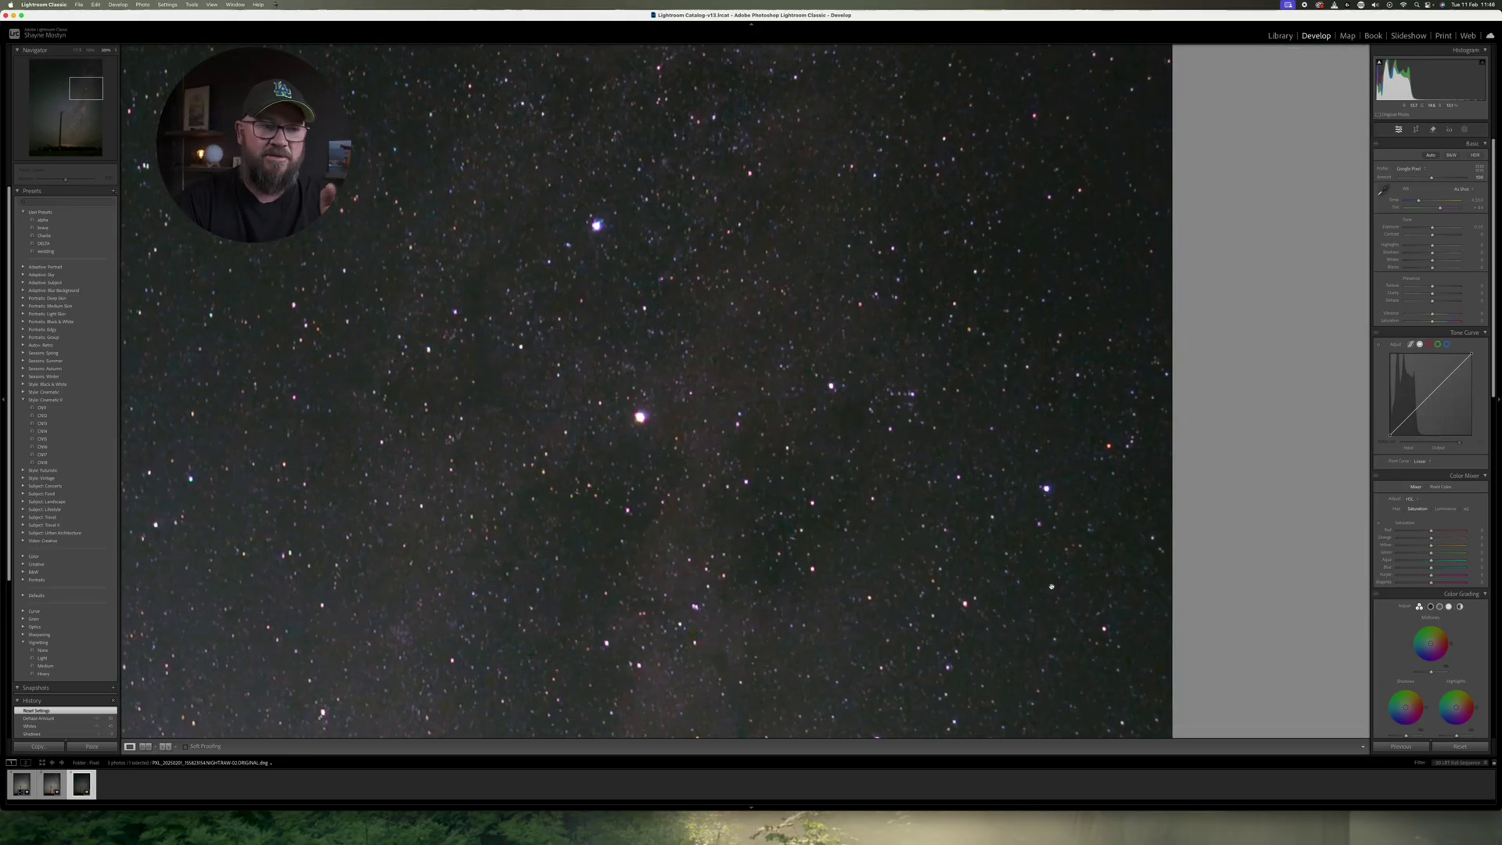
pyautogui.scroll(-10, 1019, 156)
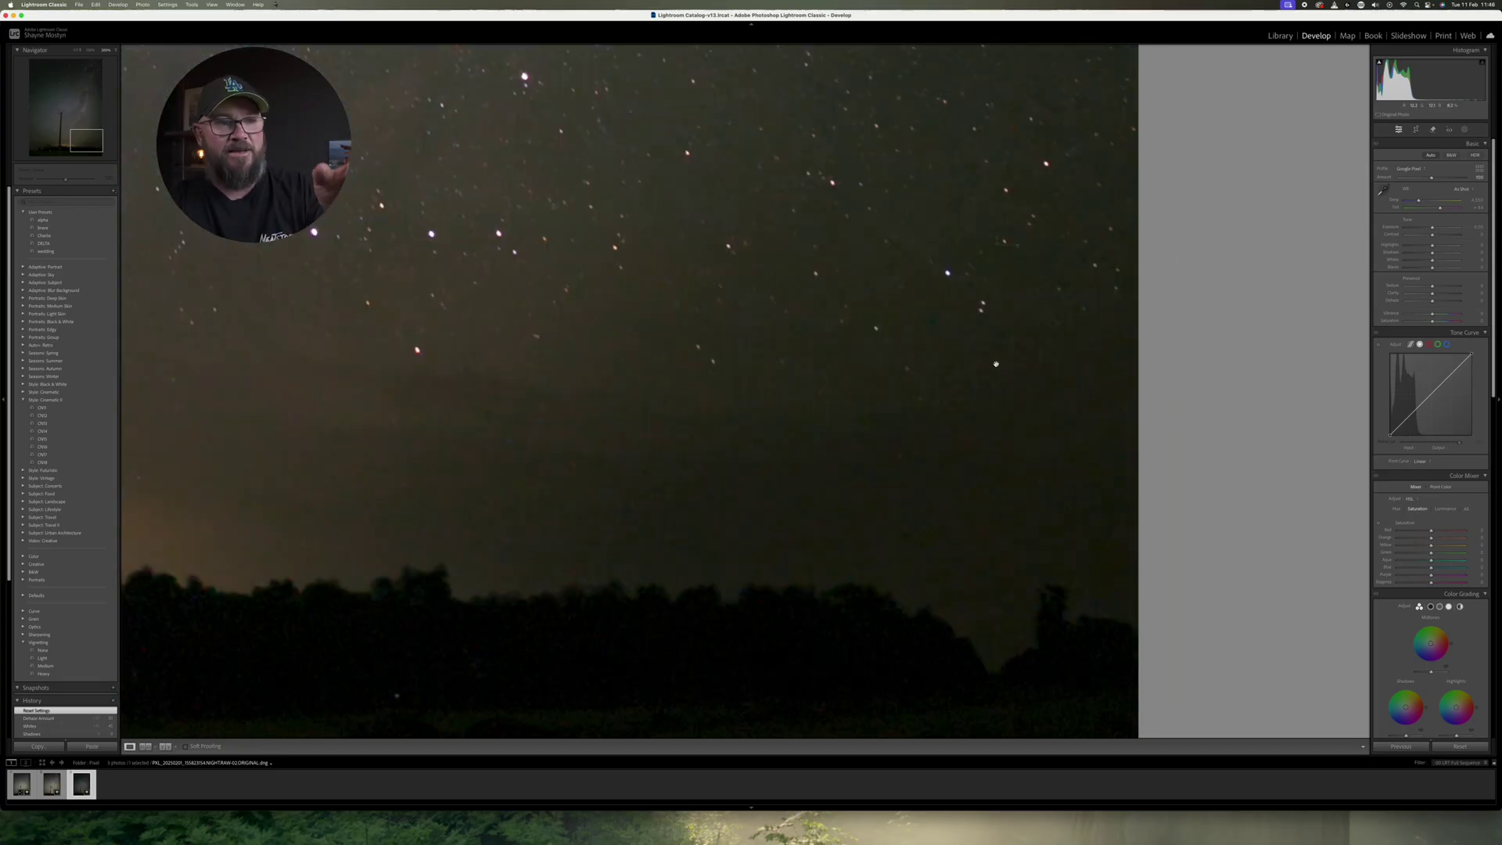
pyautogui.hscroll(-15, 697, 330)
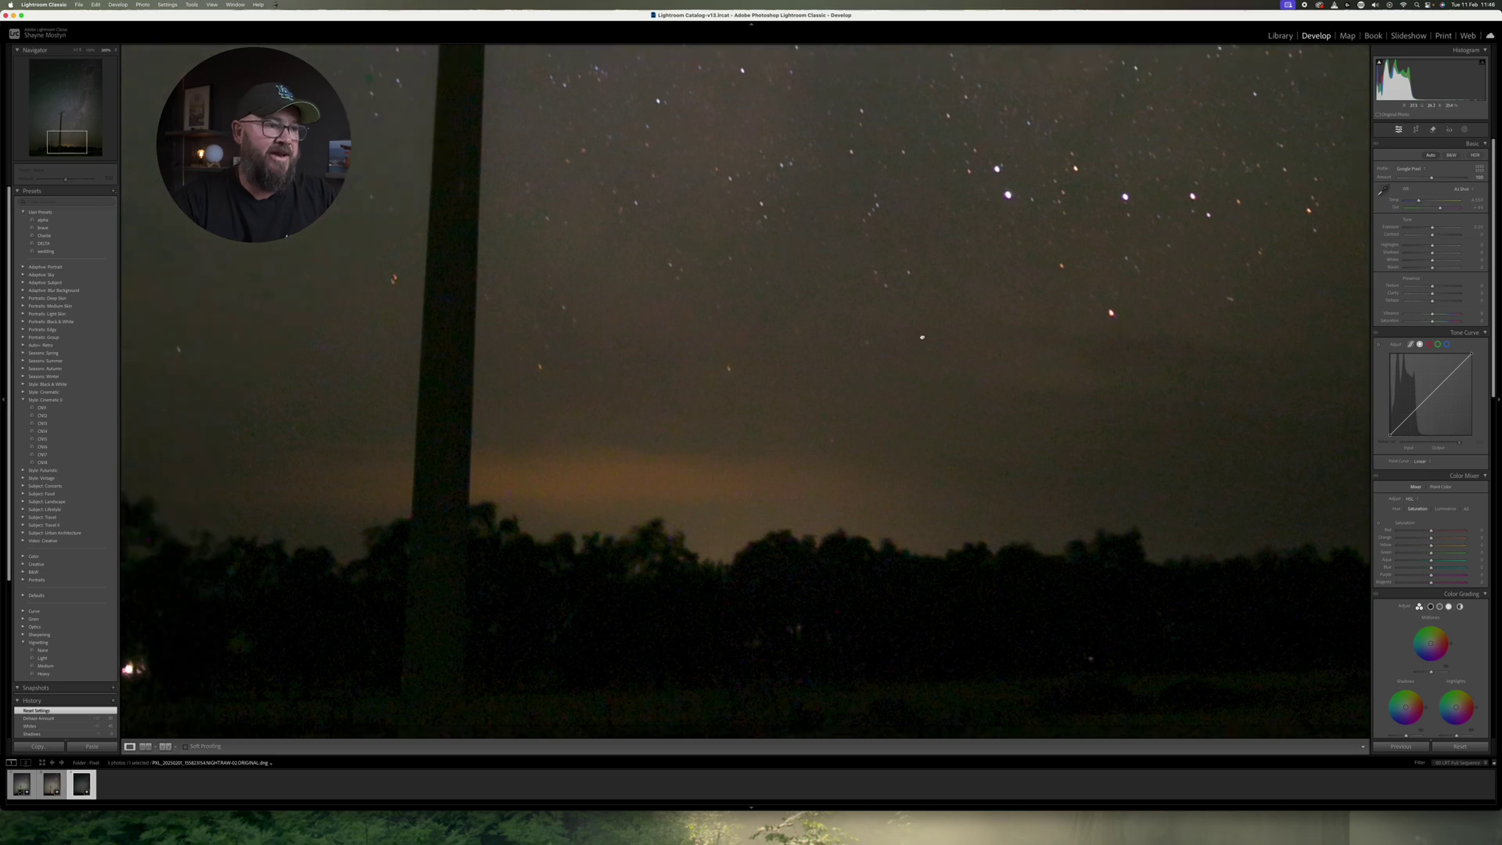
pyautogui.hscroll(10, 792, 367)
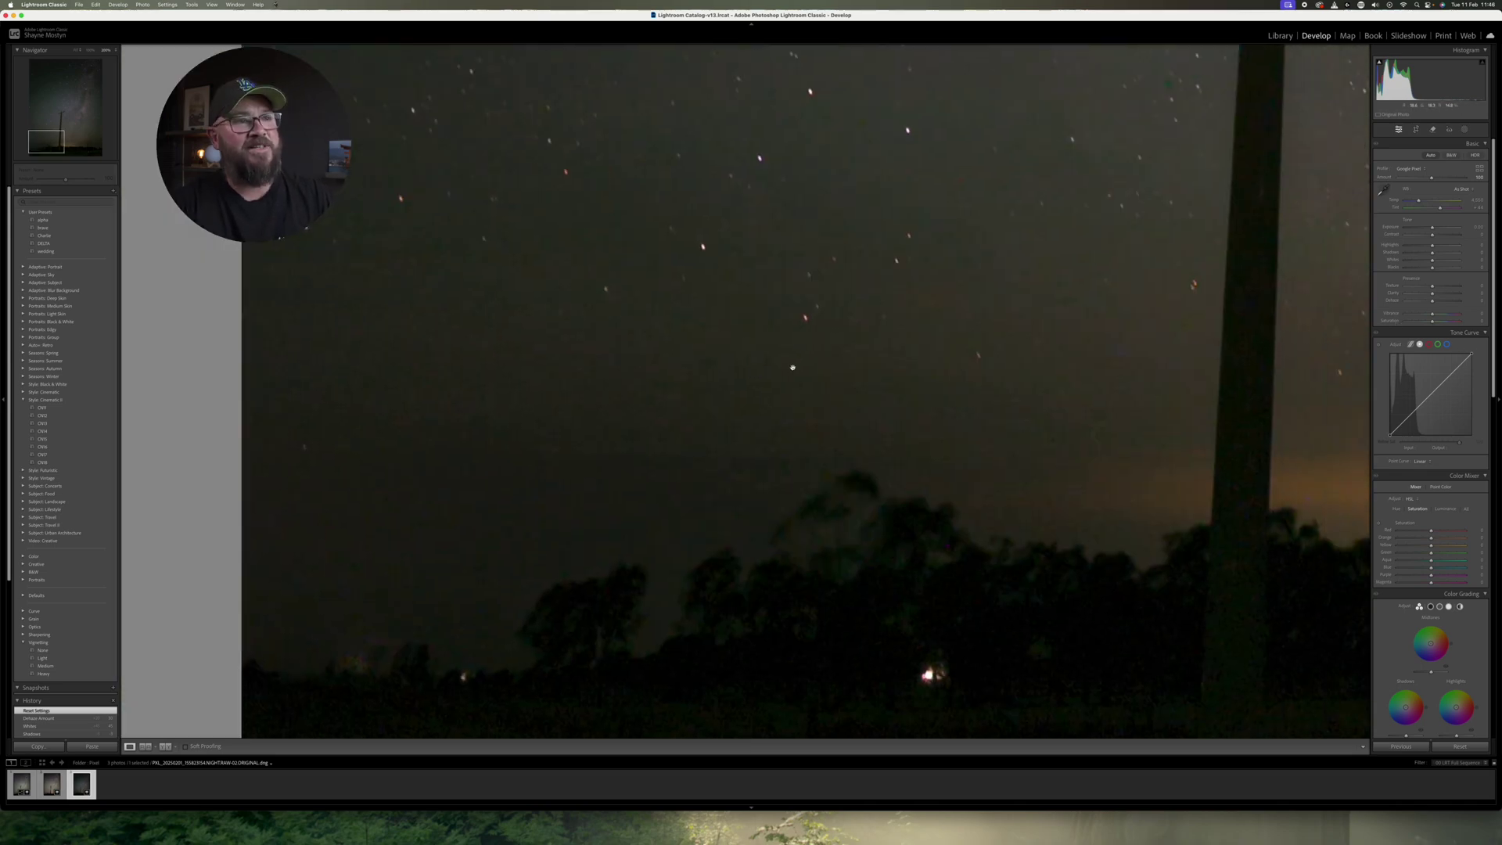
pyautogui.hscroll(10, 1067, 246)
pyautogui.scroll(12, 923, 407)
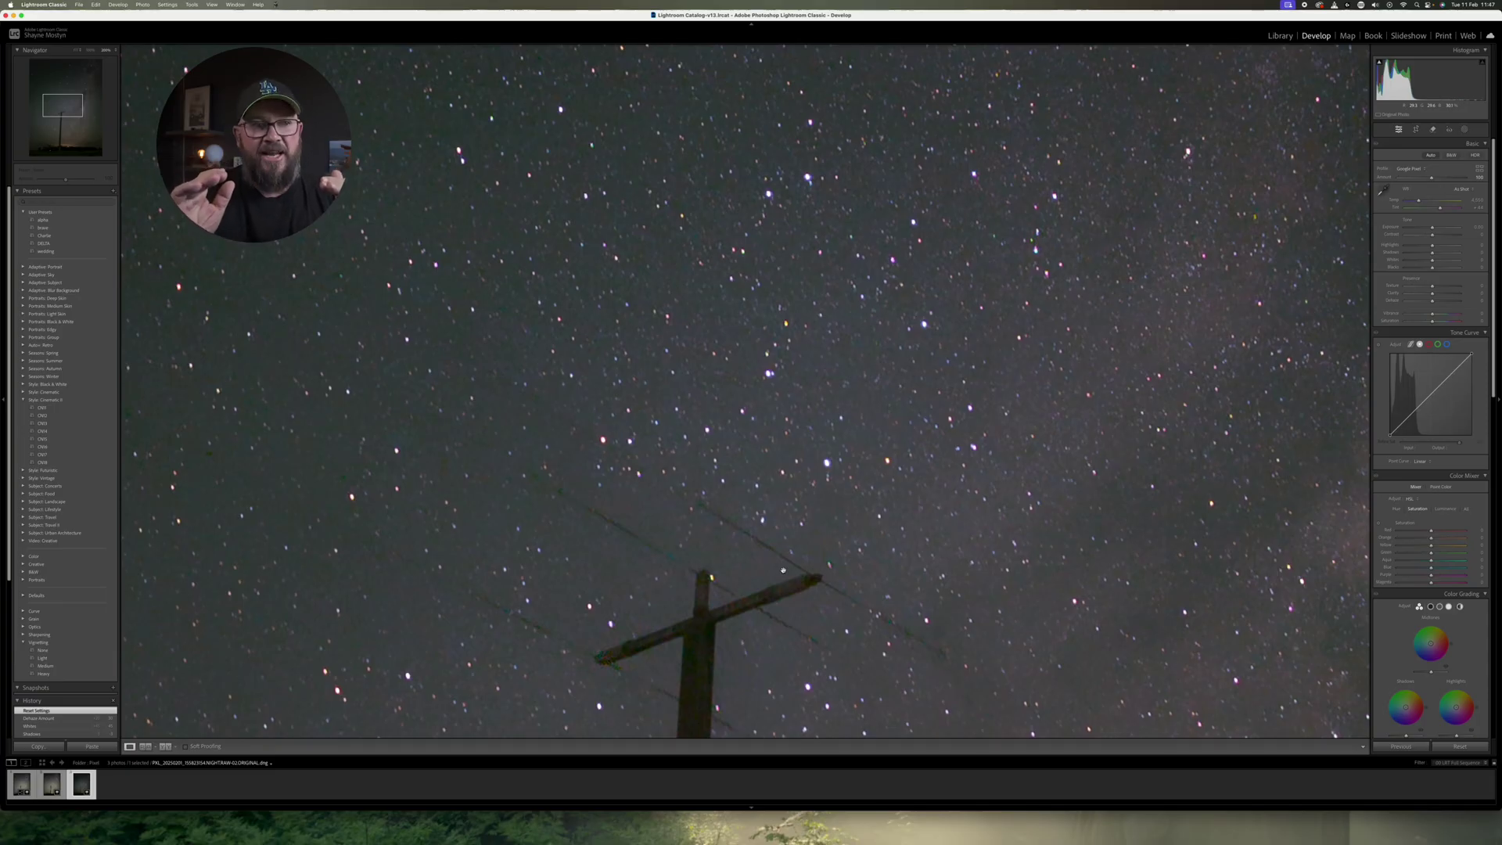
pyautogui.click(792, 473)
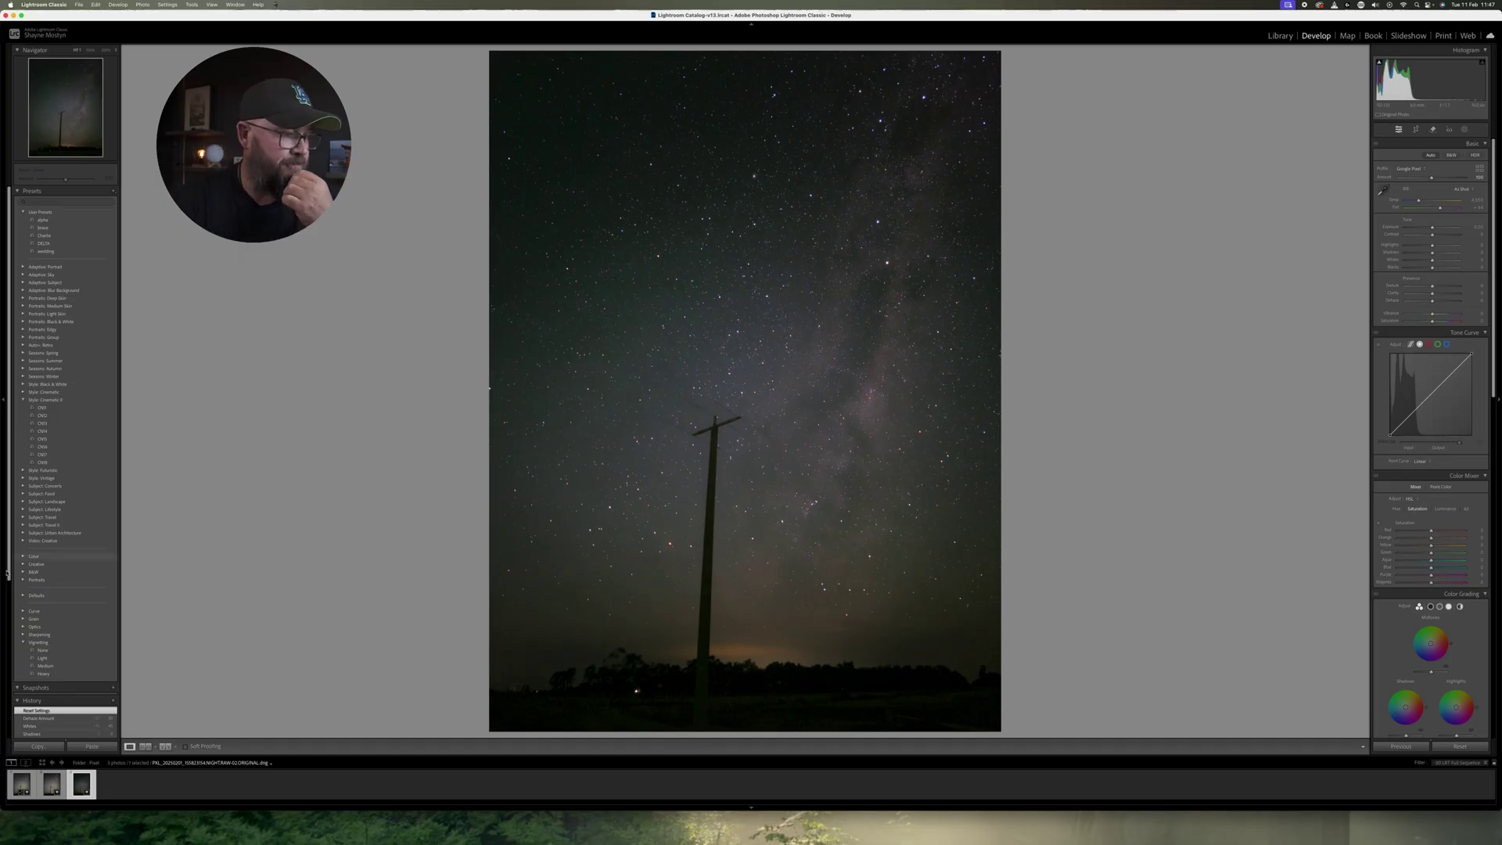
# Switch to the first filmstrip photo and examine the star detail in its upper-left sky and above the pole.
pyautogui.click(25, 786)
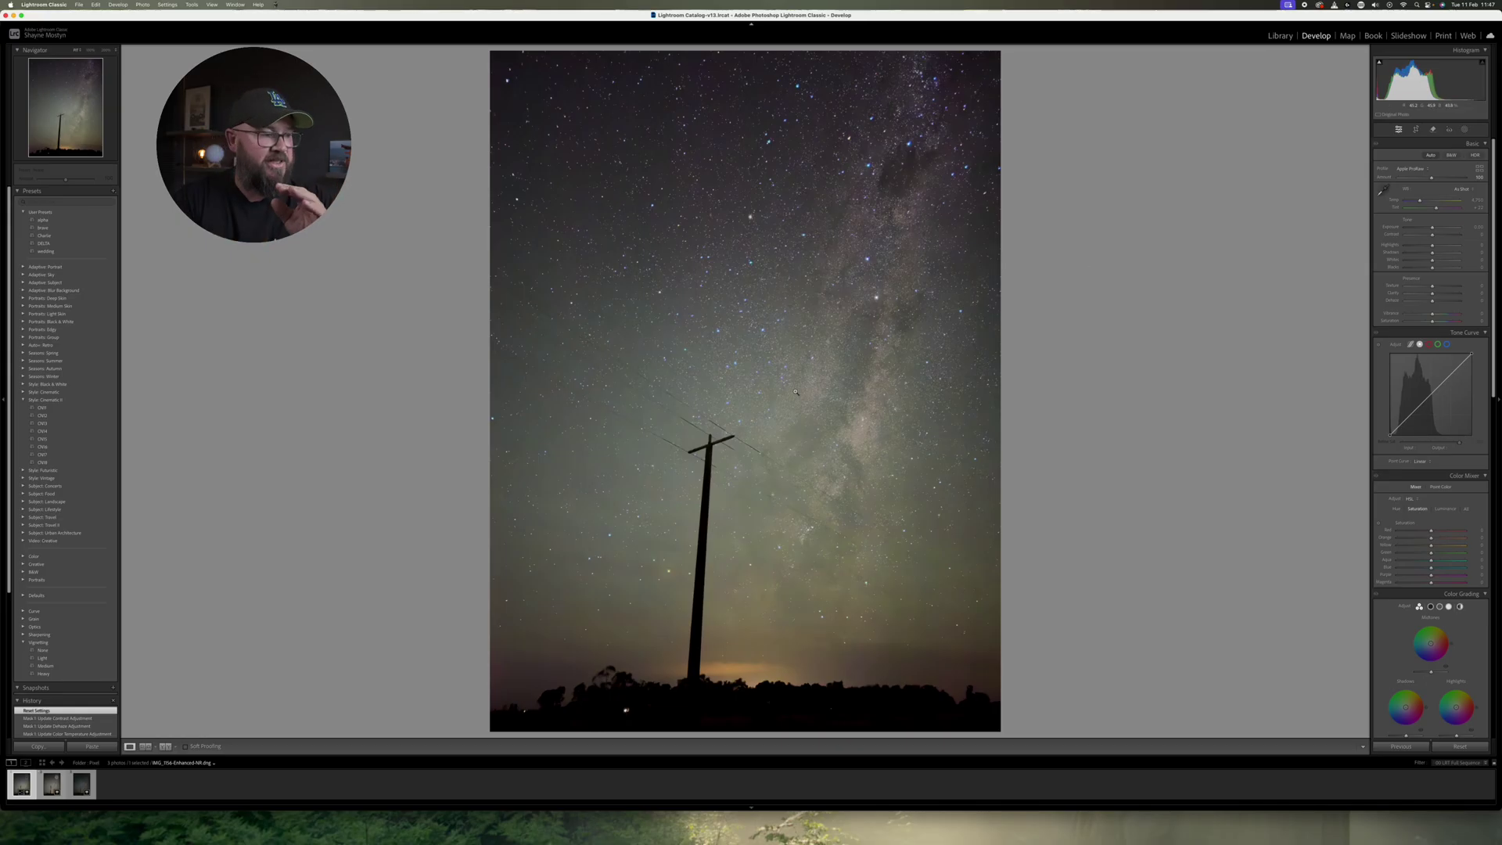
pyautogui.click(83, 786)
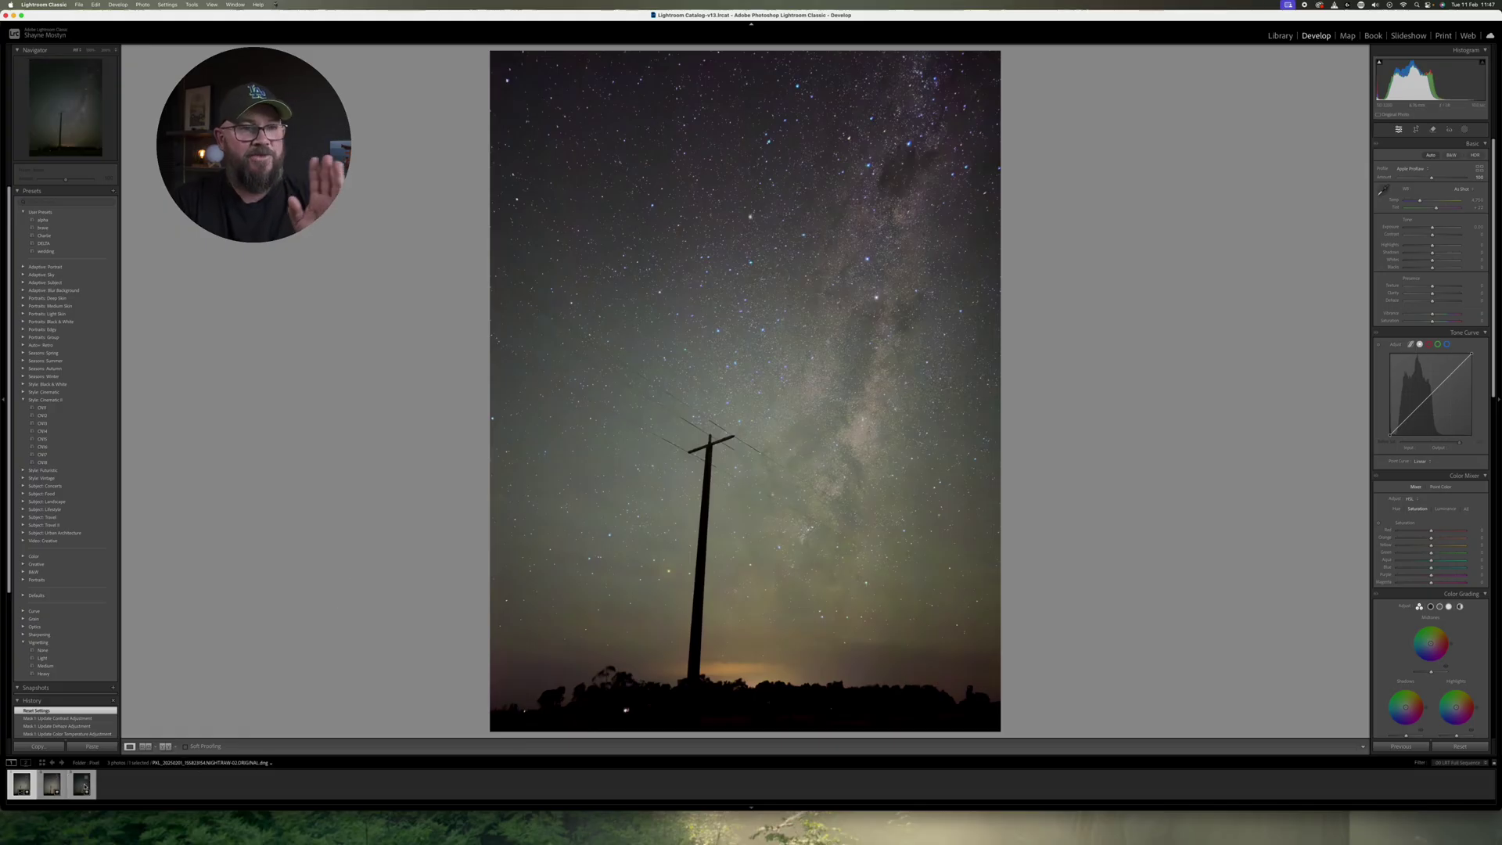
pyautogui.click(21, 785)
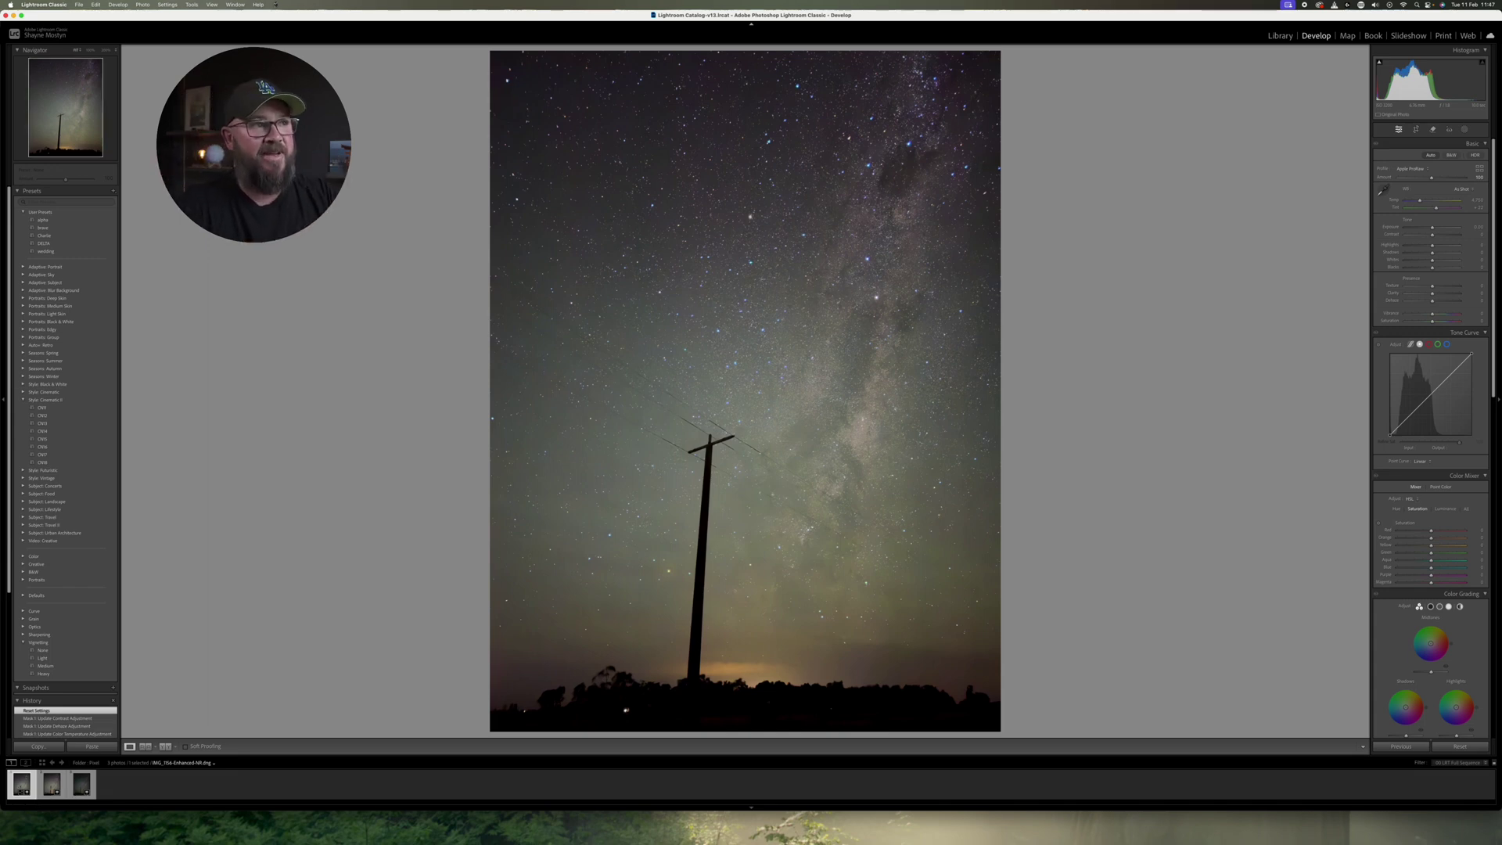
pyautogui.click(567, 213)
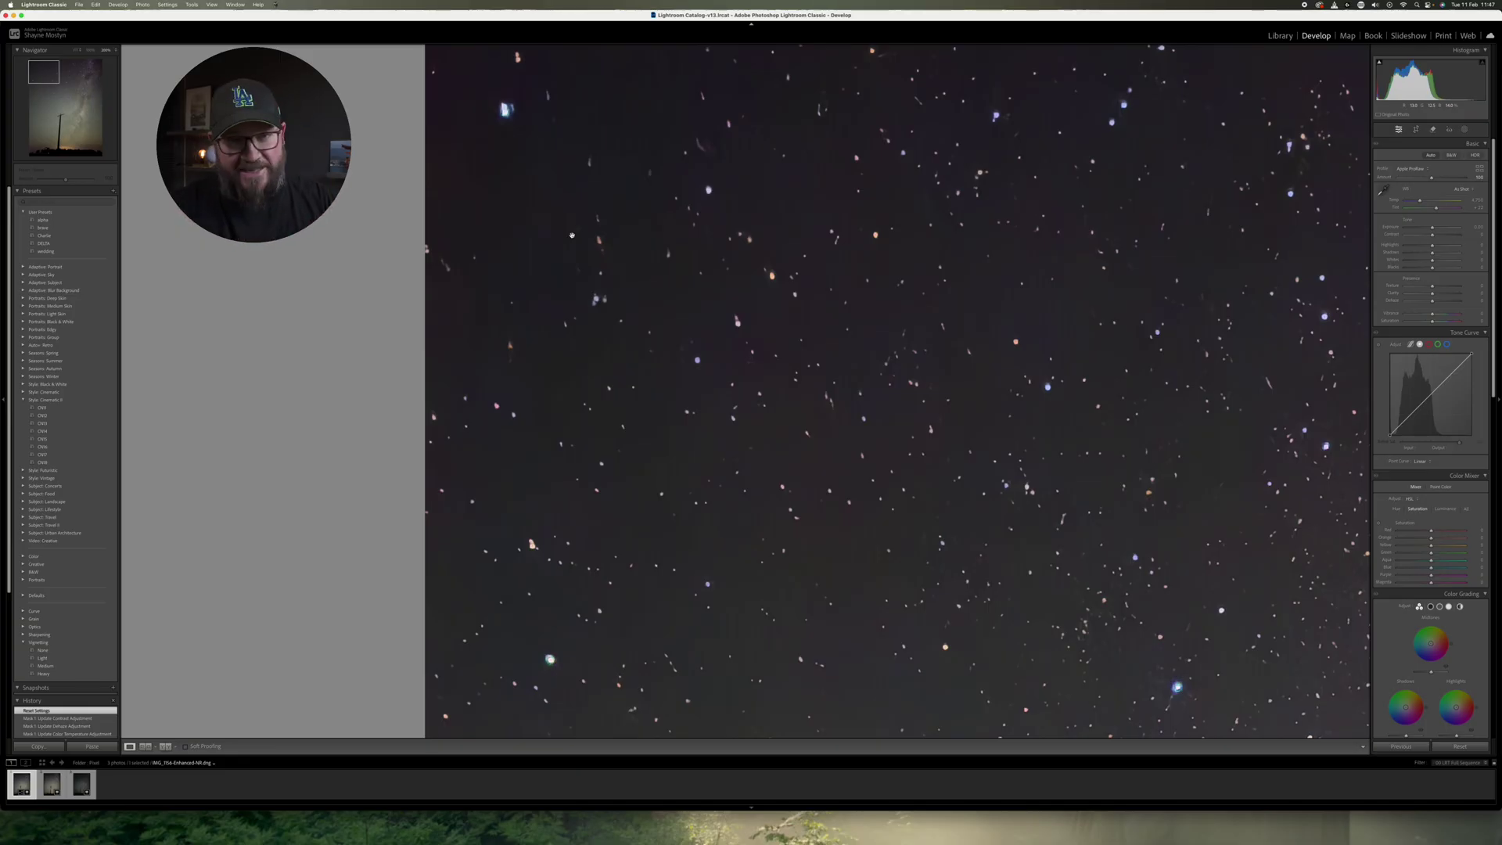
pyautogui.moveTo(1028, 290); pyautogui.dragTo(773, 270)
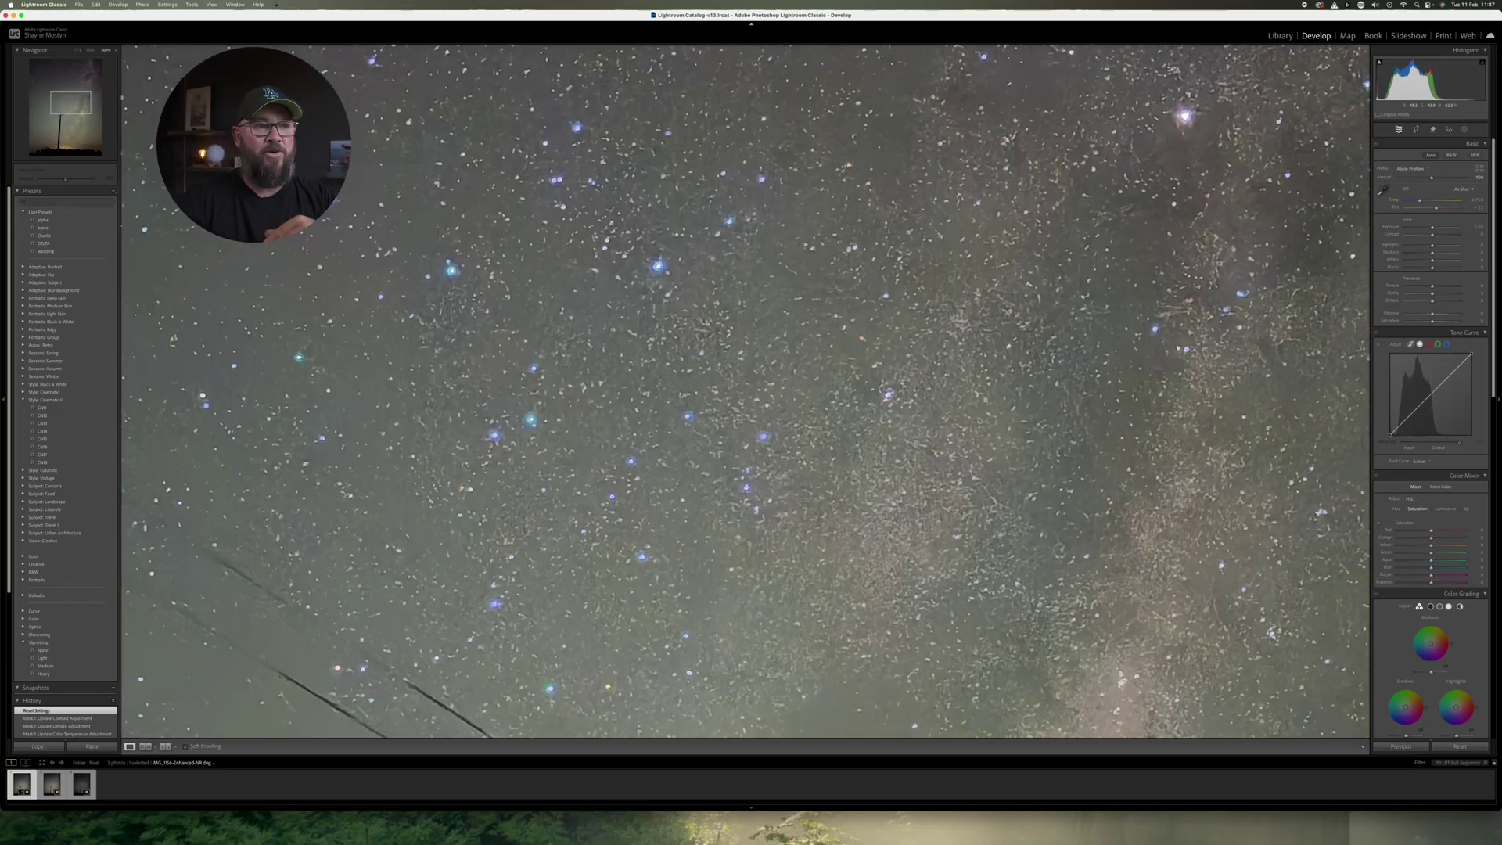
pyautogui.click(846, 363)
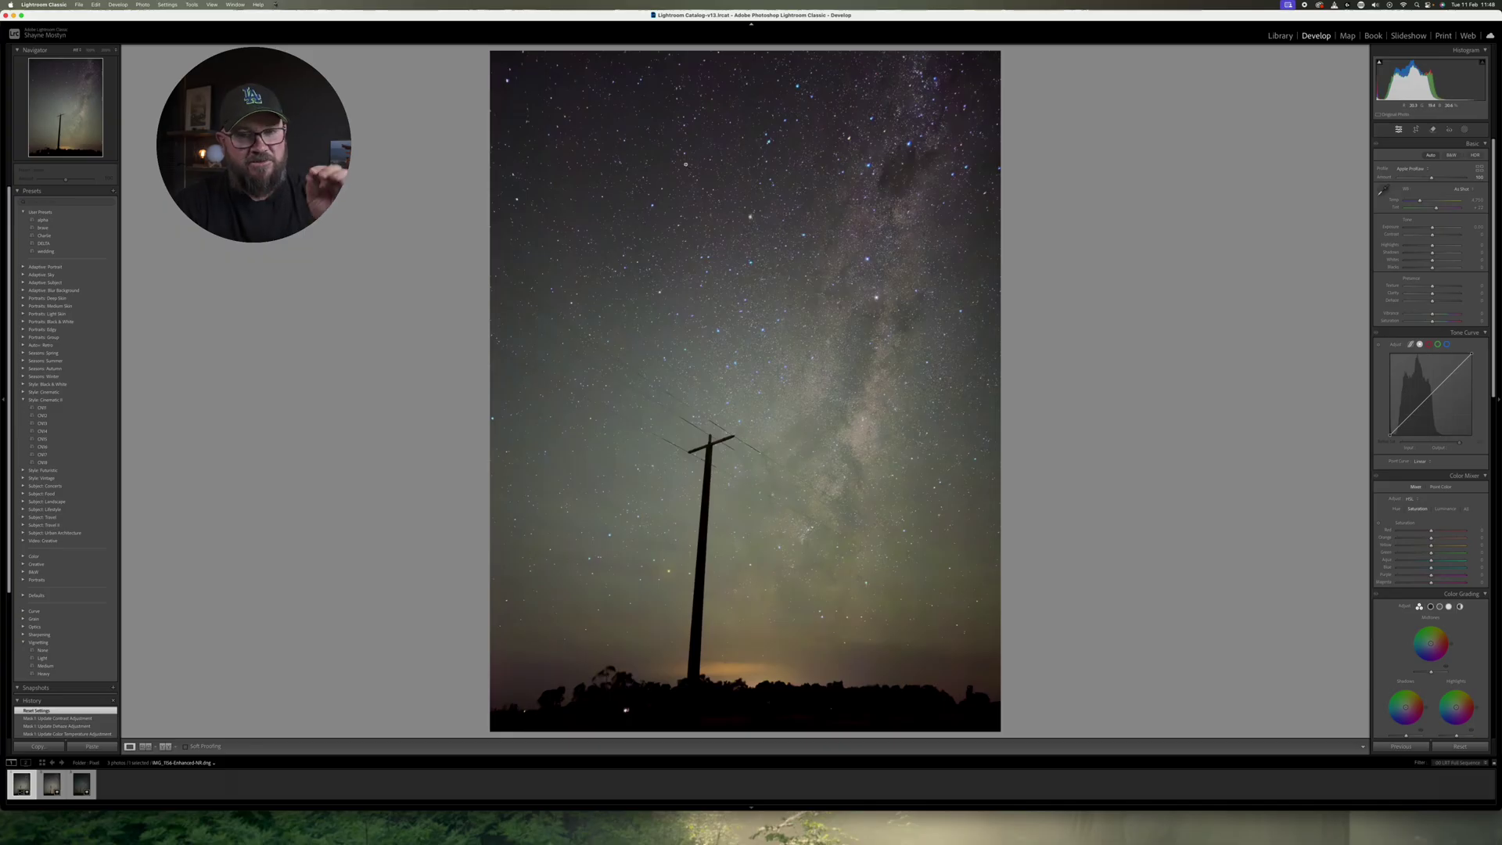
# Inspect the first photo's star shapes close up from the upper sky to the horizon, the pole's crossarm and the Milky Way.
pyautogui.click(685, 164)
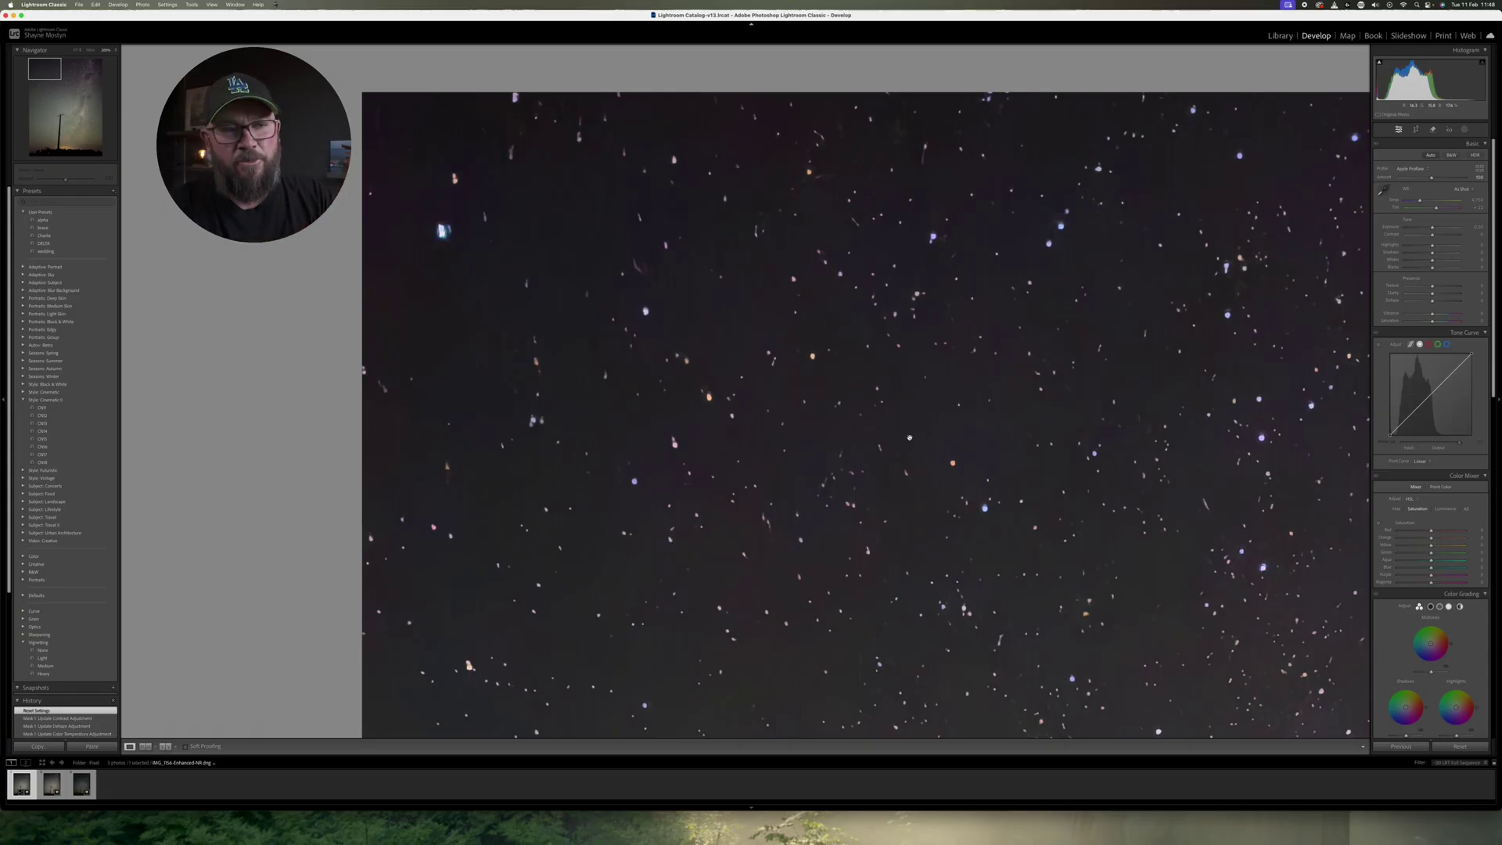
pyautogui.moveTo(909, 437); pyautogui.dragTo(148, 417)
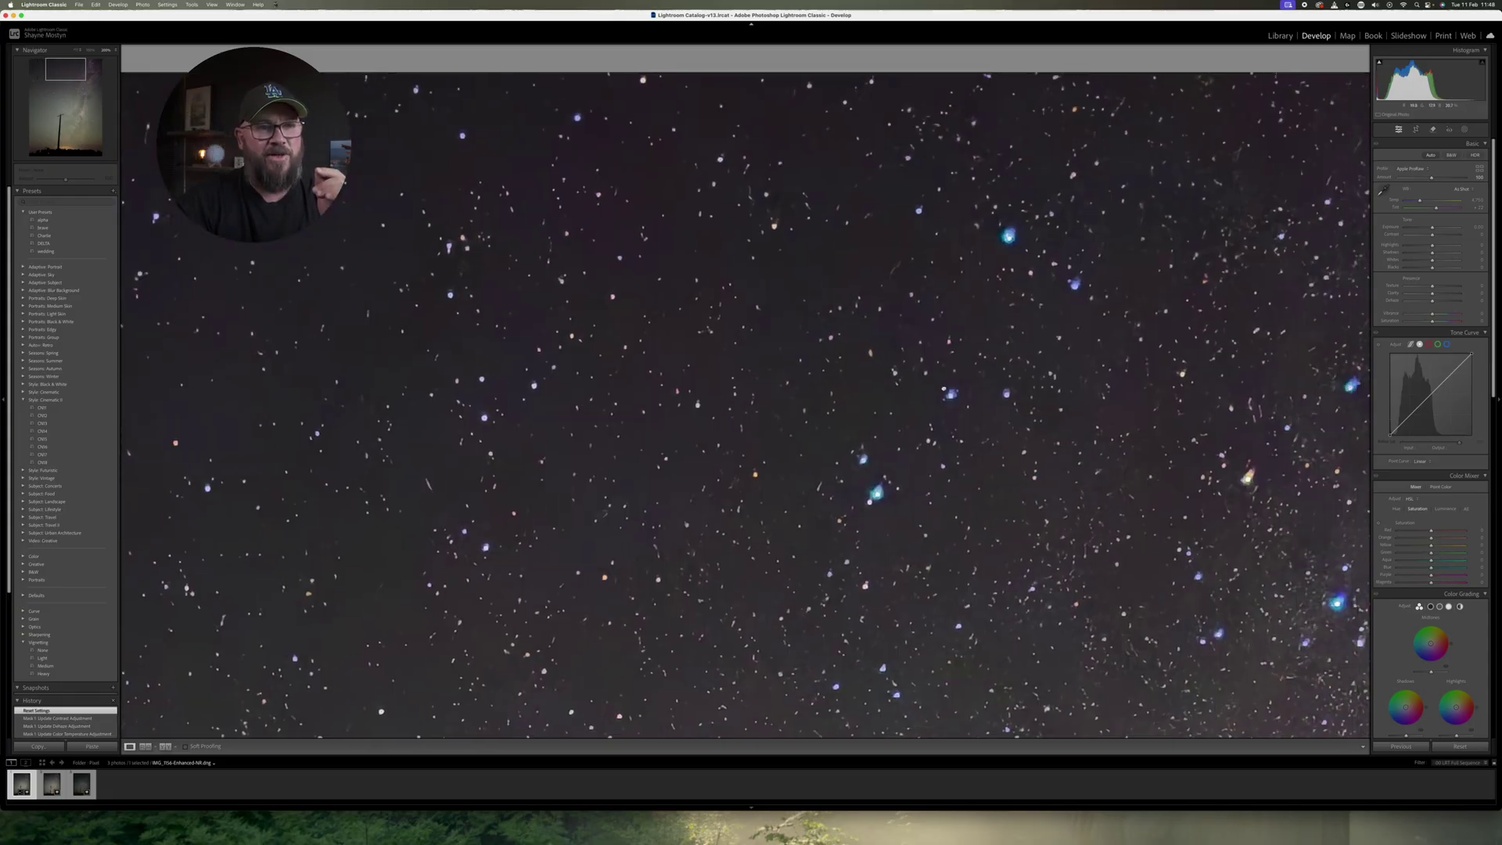
pyautogui.moveTo(944, 389); pyautogui.dragTo(766, 3)
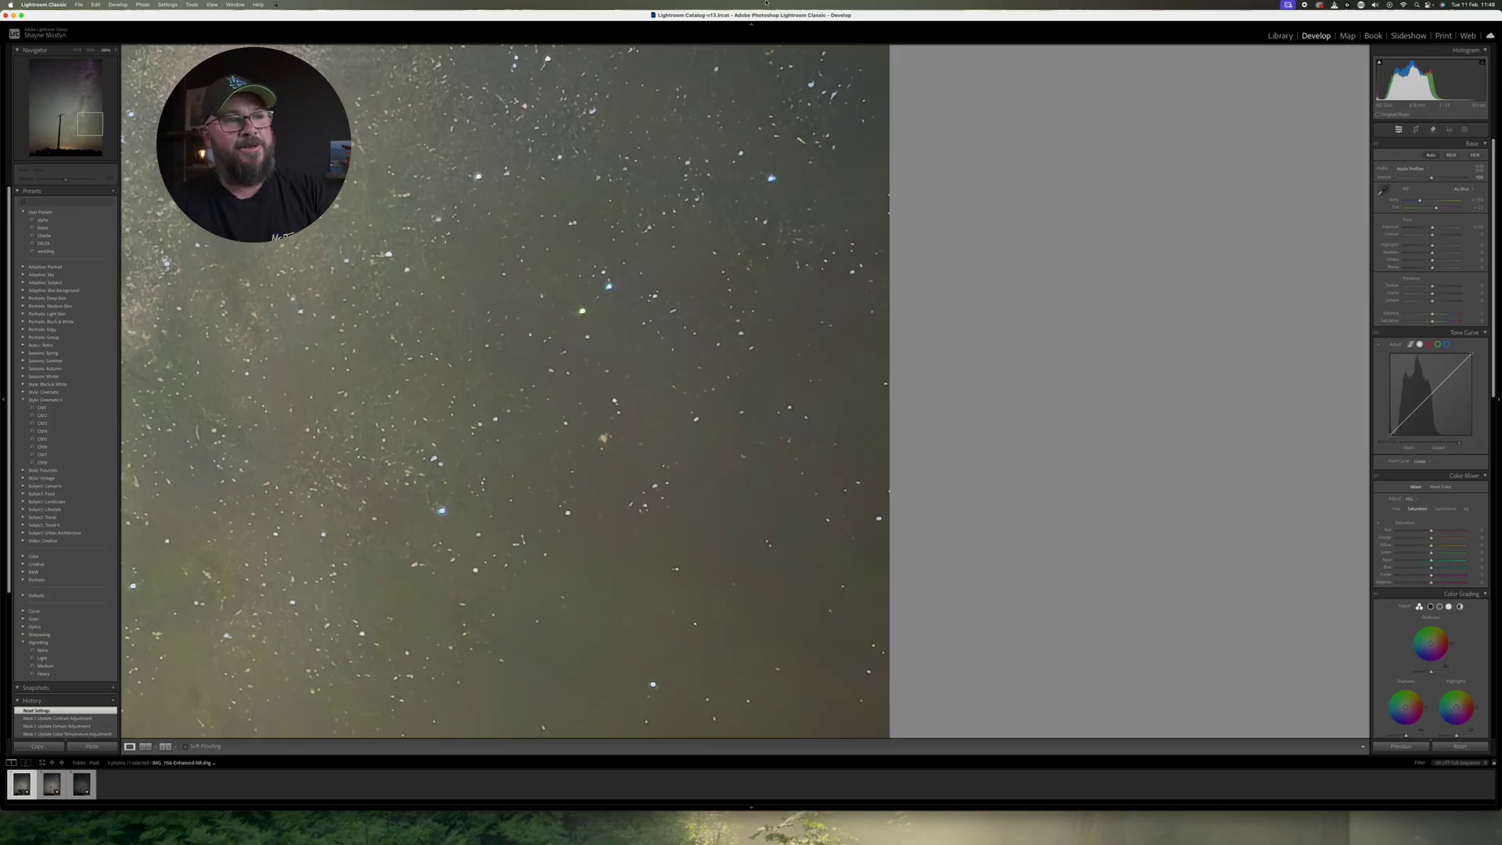
pyautogui.moveTo(727, 404); pyautogui.dragTo(754, 49)
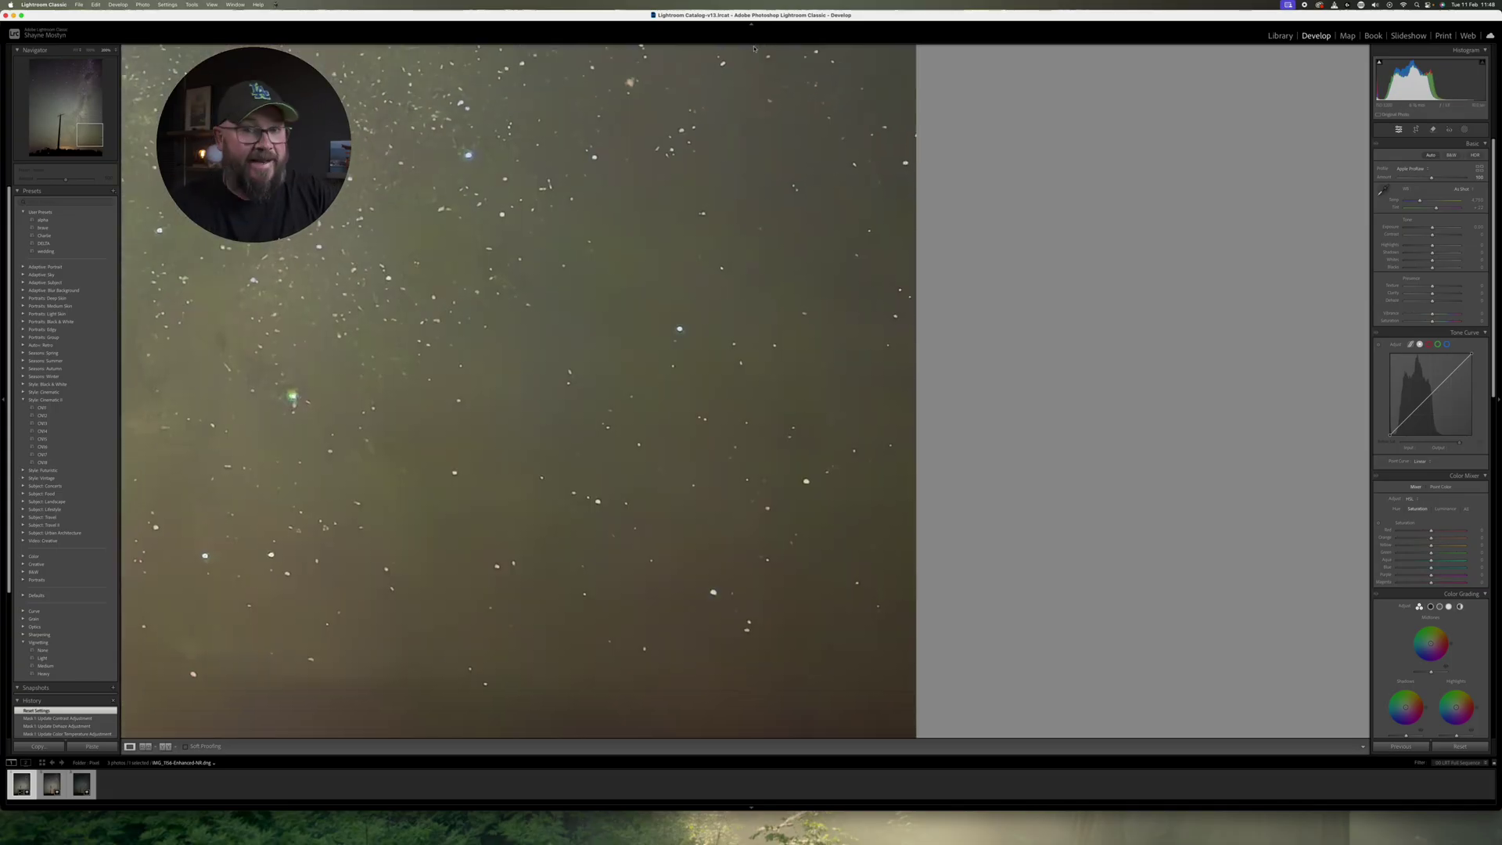
pyautogui.moveTo(391, 610); pyautogui.dragTo(602, 322)
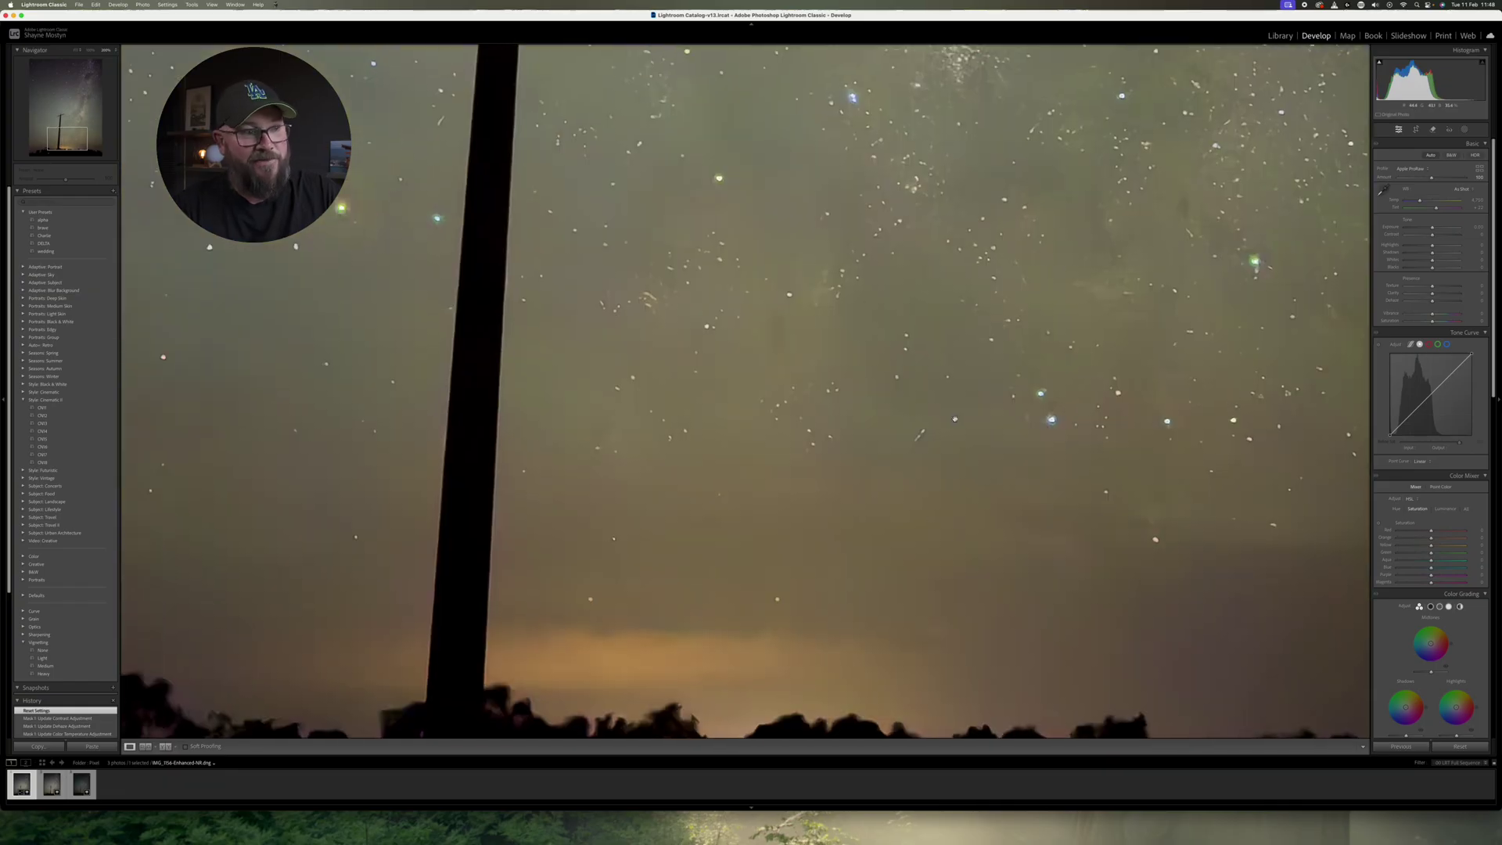
pyautogui.moveTo(622, 469); pyautogui.dragTo(1389, 494)
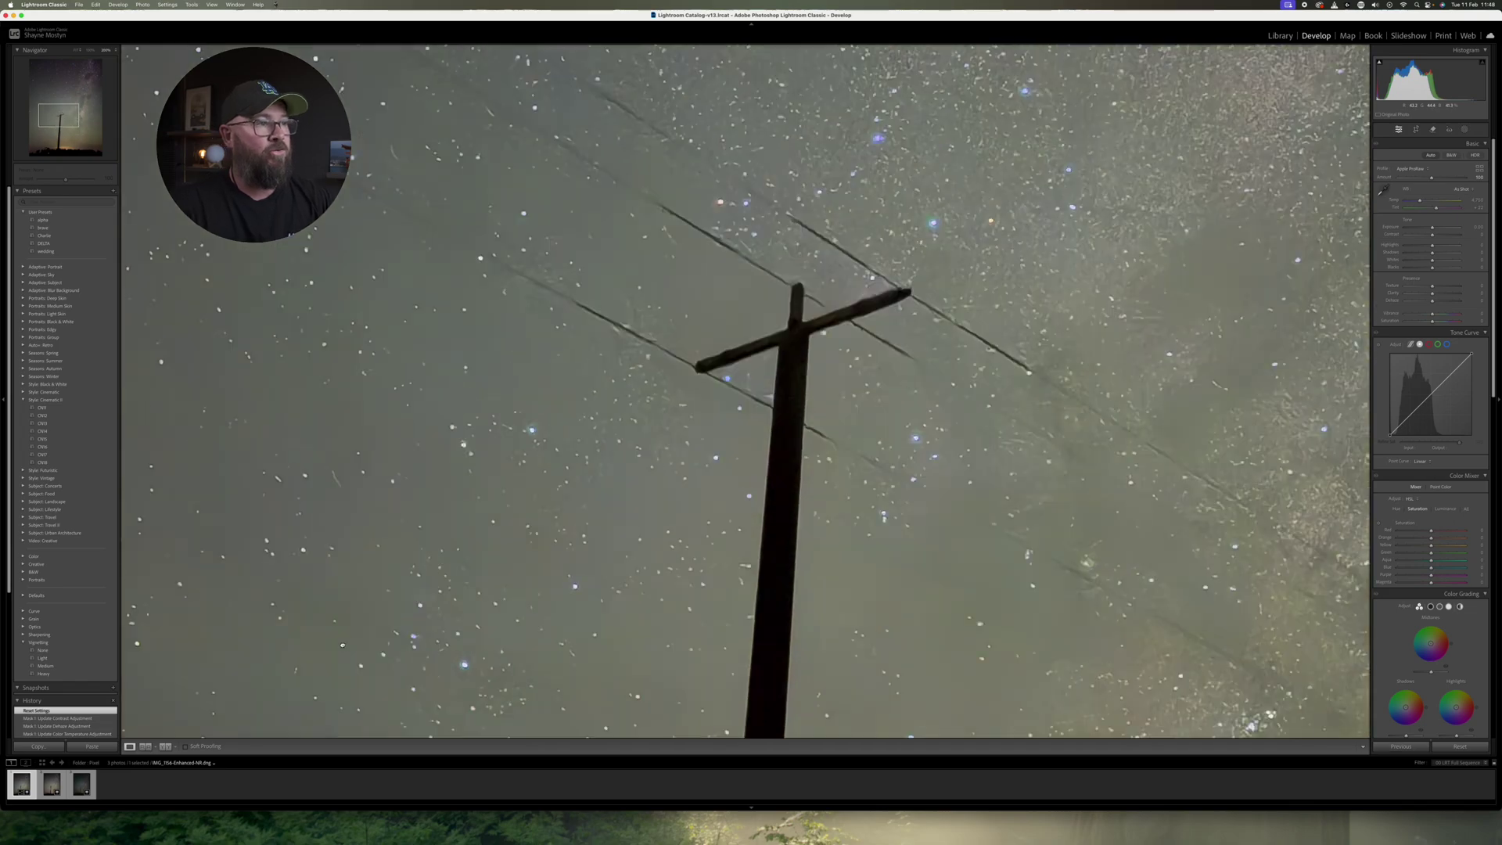
pyautogui.moveTo(342, 645); pyautogui.dragTo(704, 512)
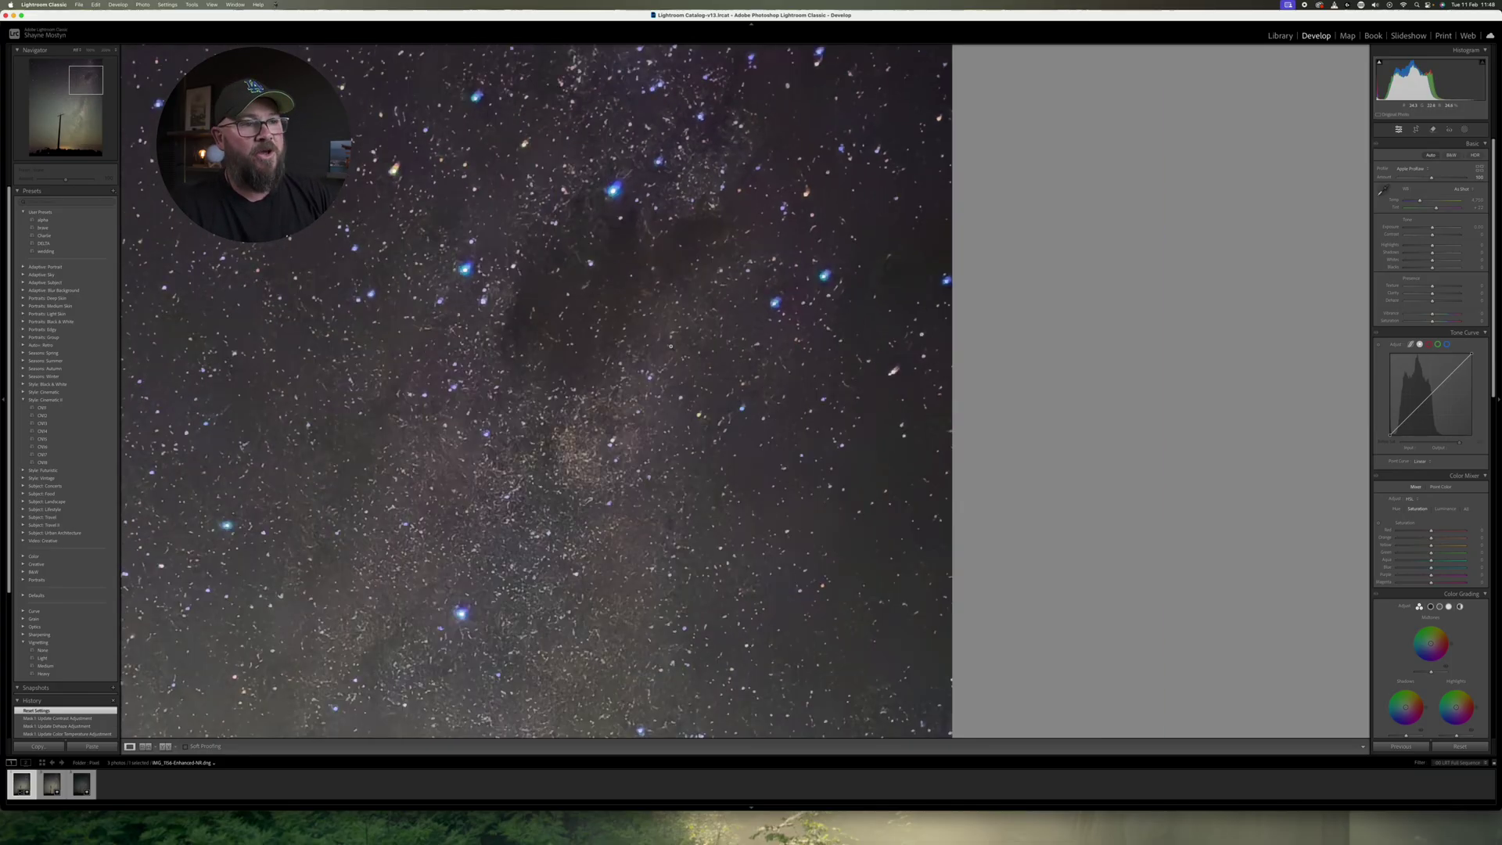
pyautogui.click(671, 346)
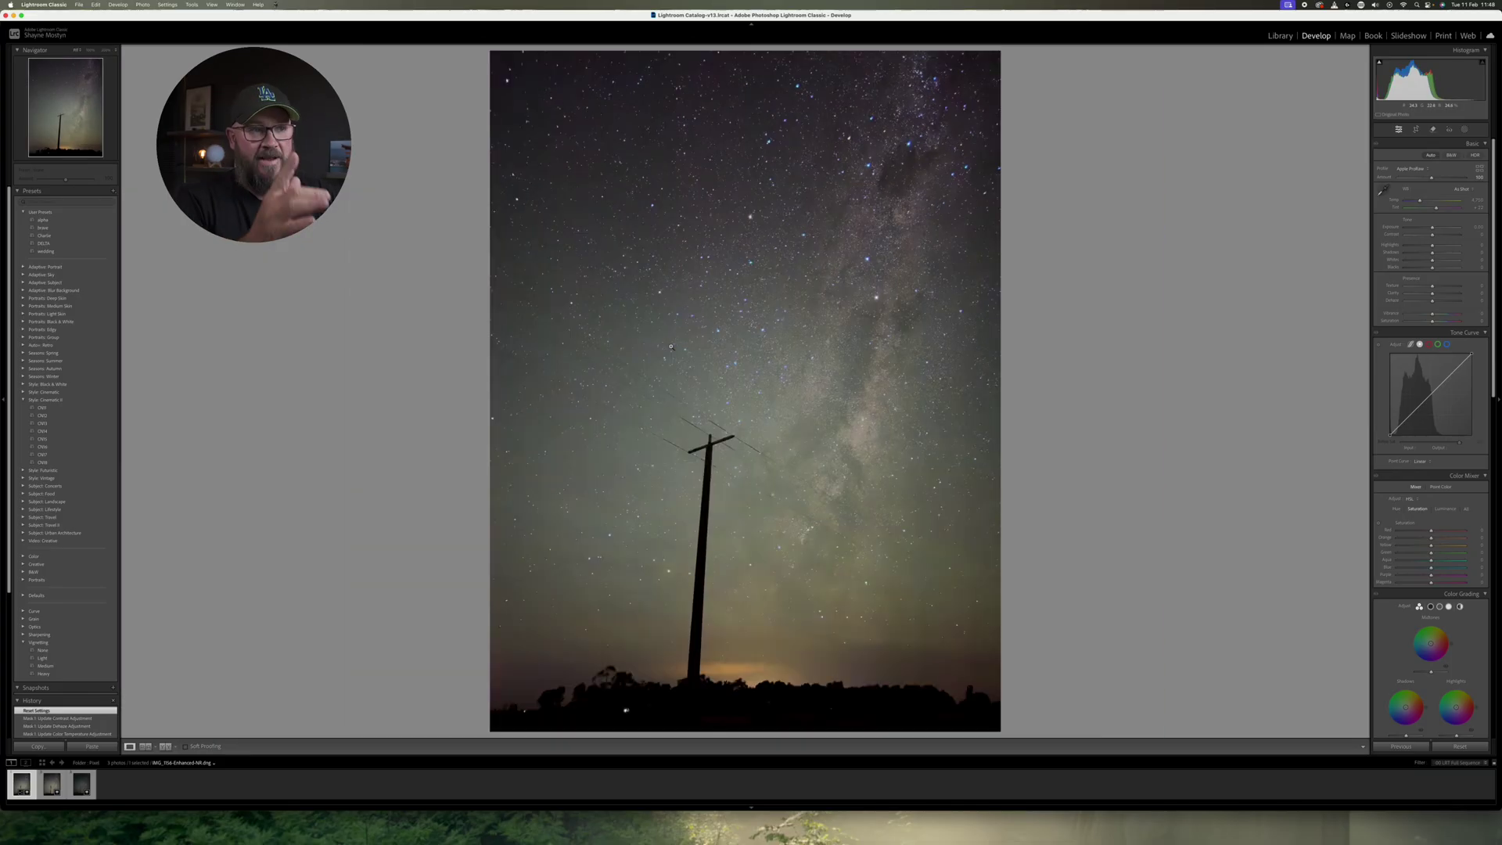
# Compare close-up star detail in the upper-middle sky between the first and third filmstrip photos.
pyautogui.click(813, 268)
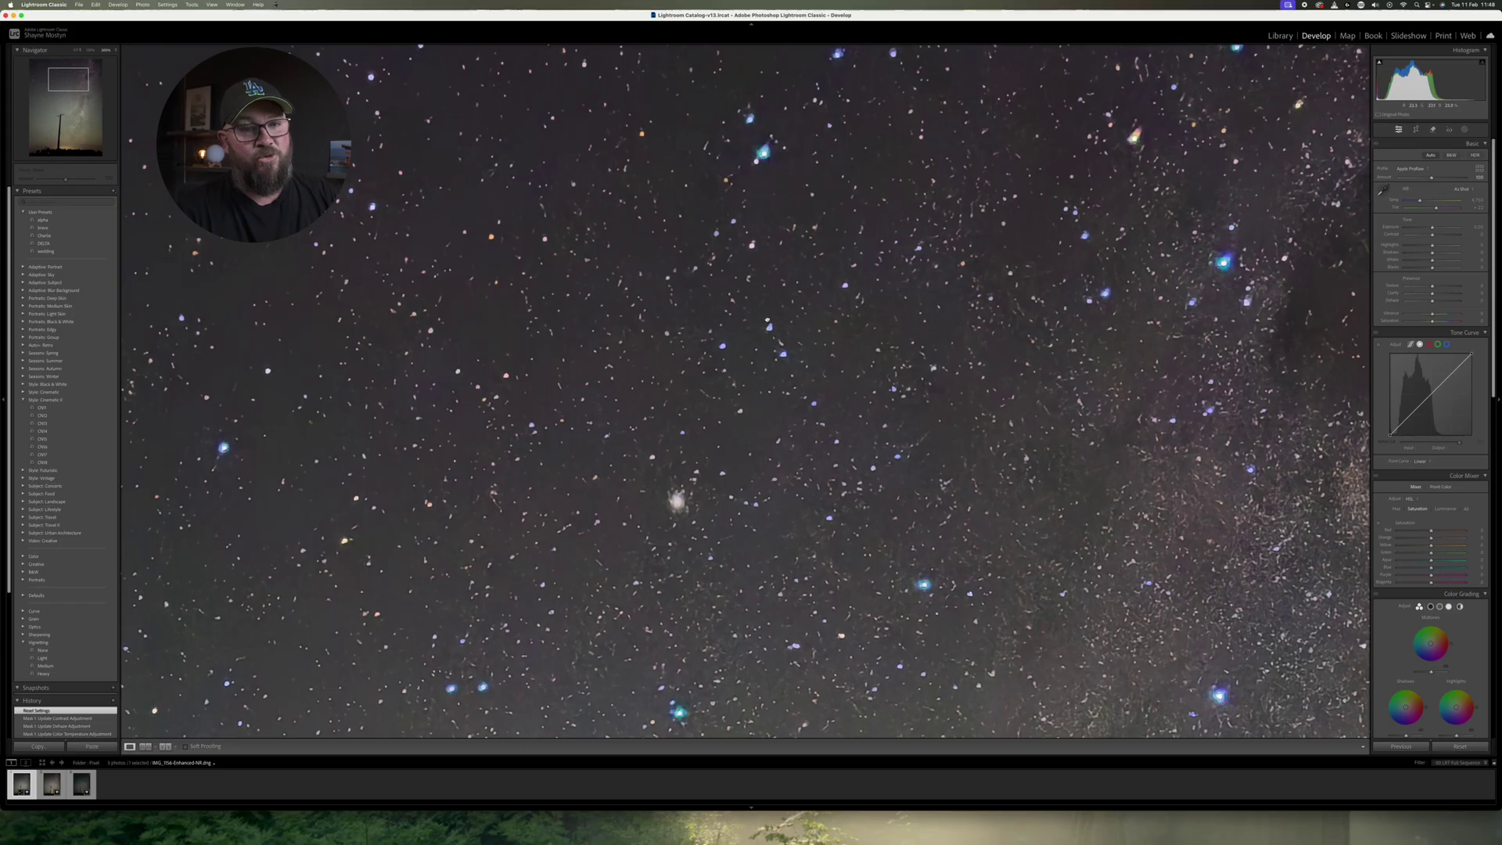
pyautogui.click(741, 353)
pyautogui.click(81, 784)
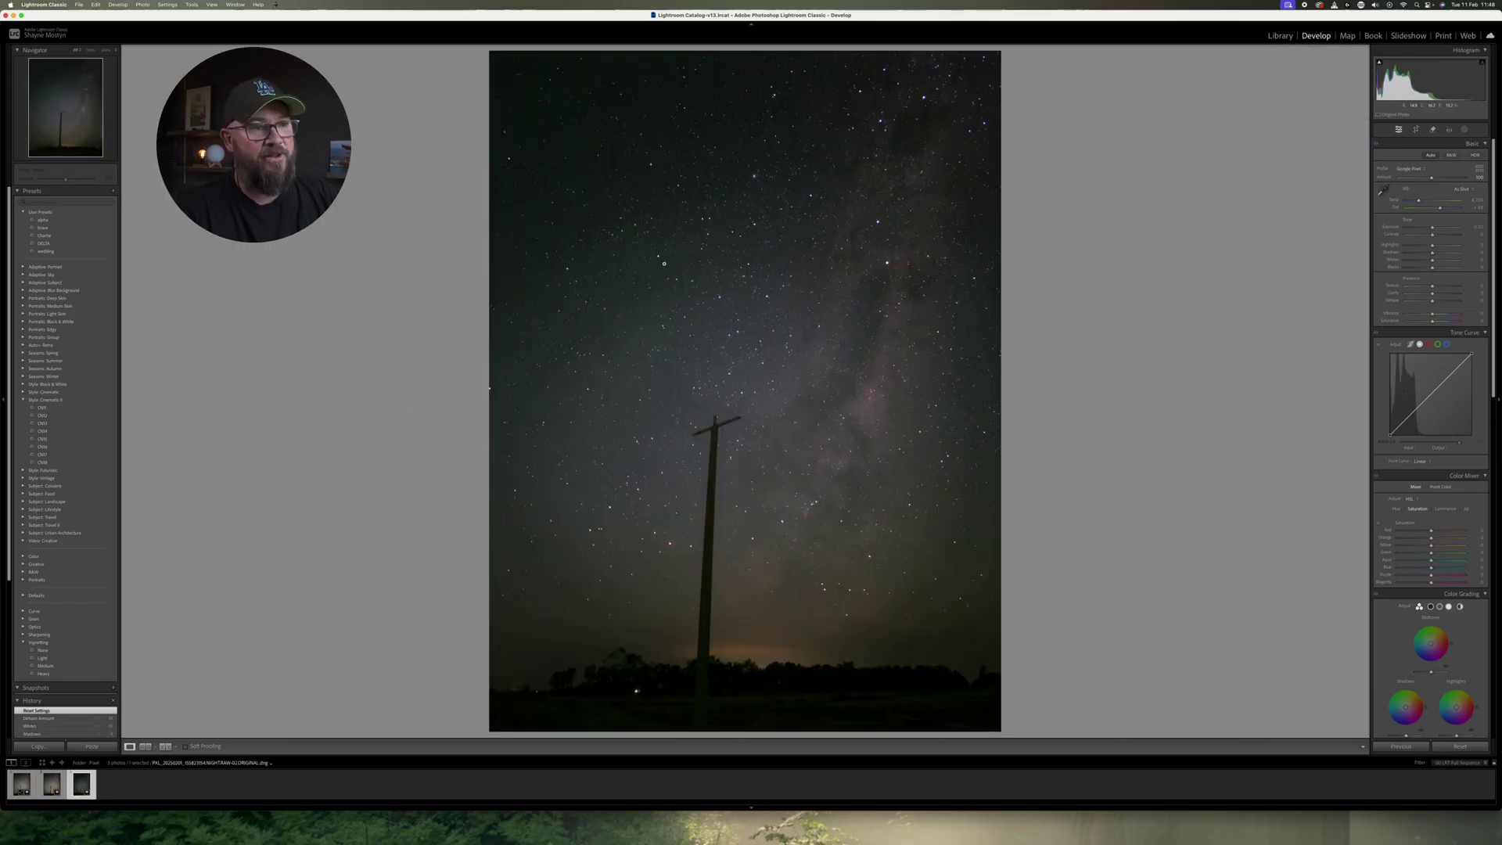
pyautogui.click(762, 205)
pyautogui.scroll(1, 761, 180)
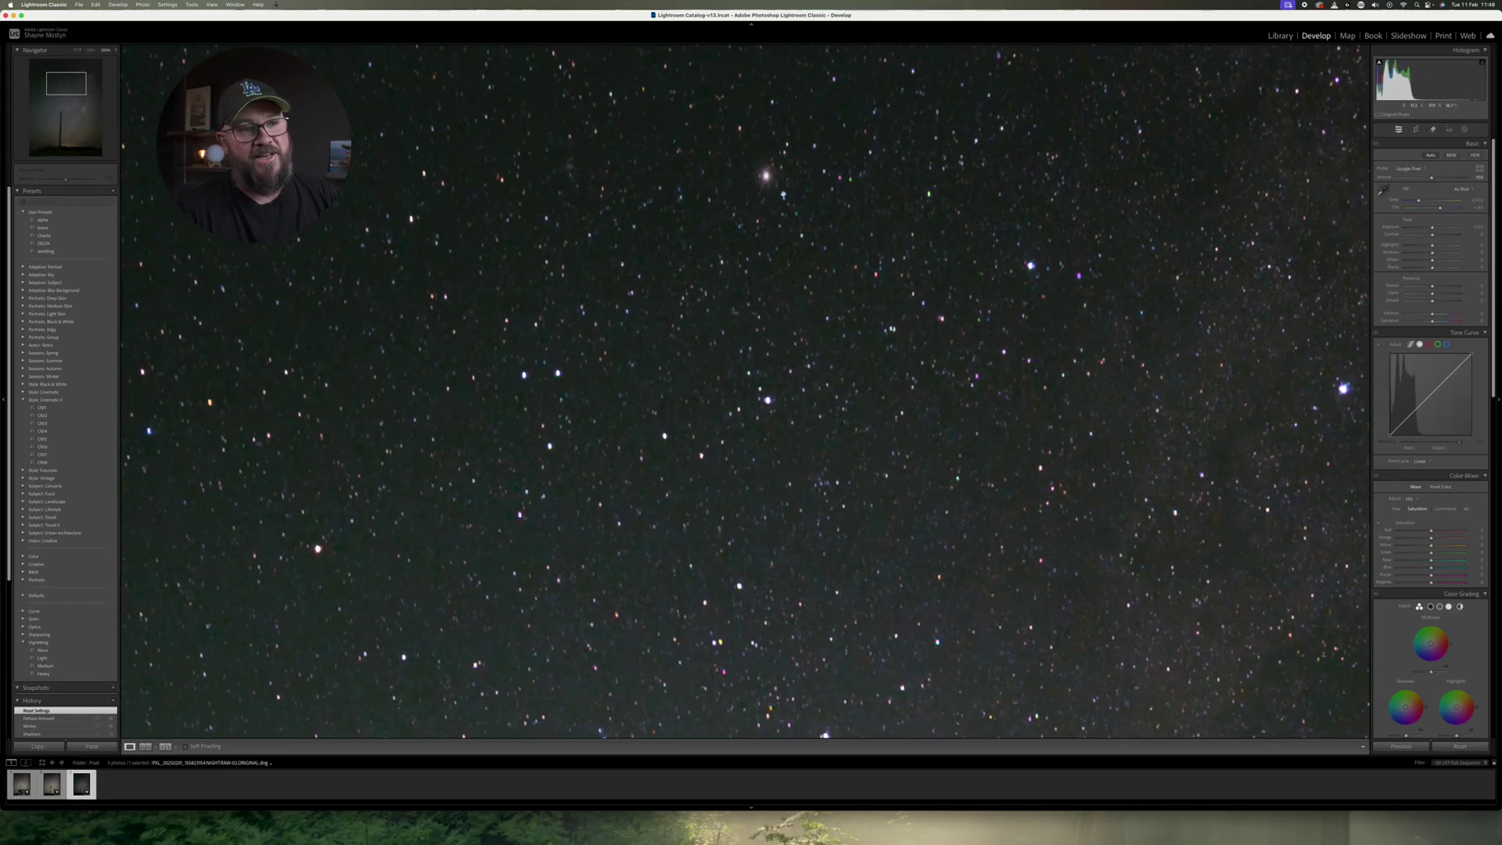
pyautogui.click(747, 453)
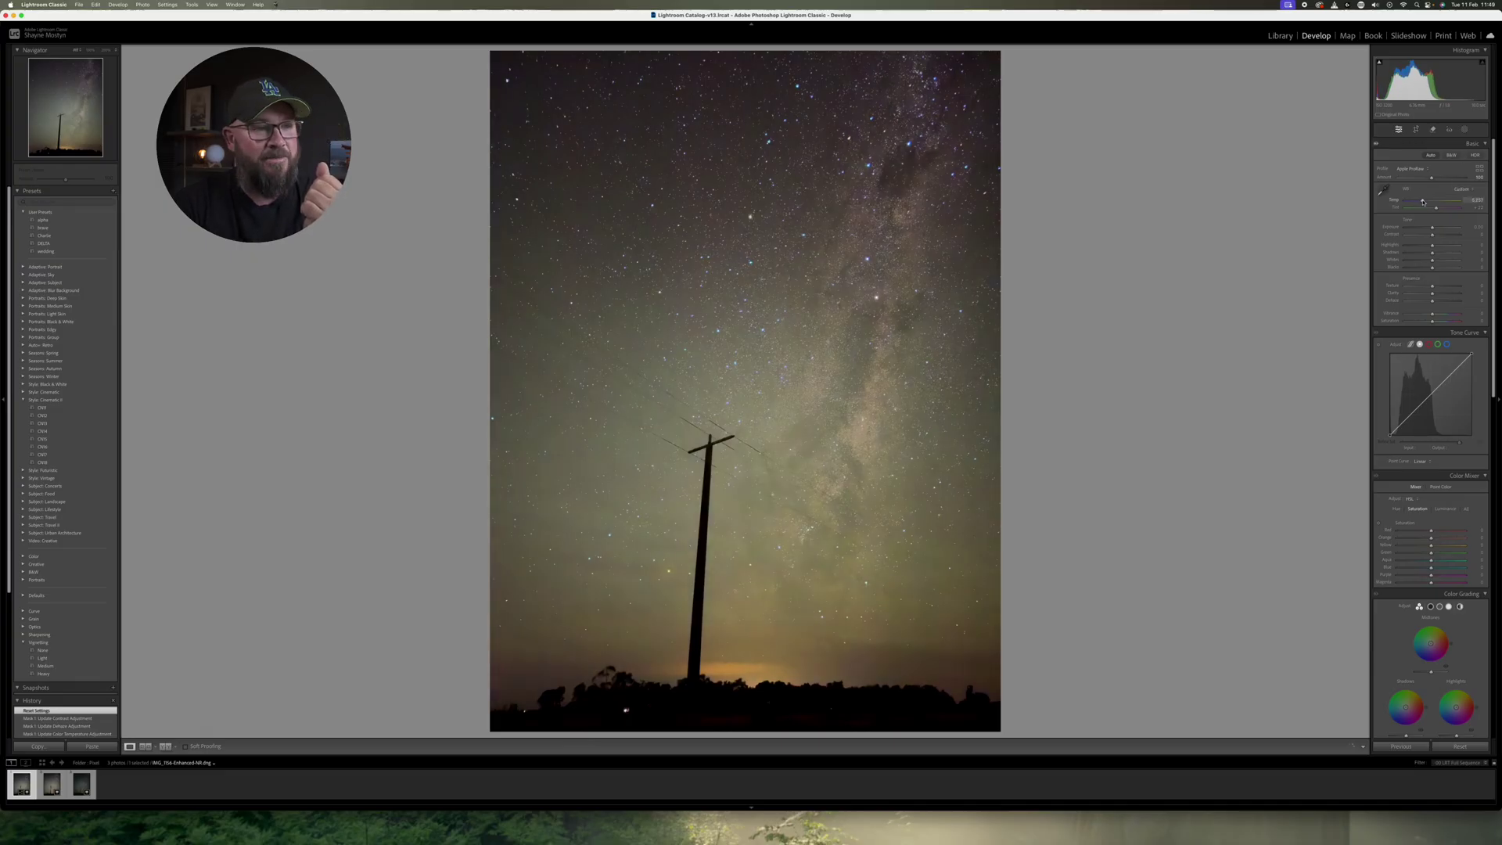
# Warm the first photo's white balance temperature slightly and shift its tint towards magenta.
pyautogui.moveTo(1423, 202); pyautogui.dragTo(1423, 202)
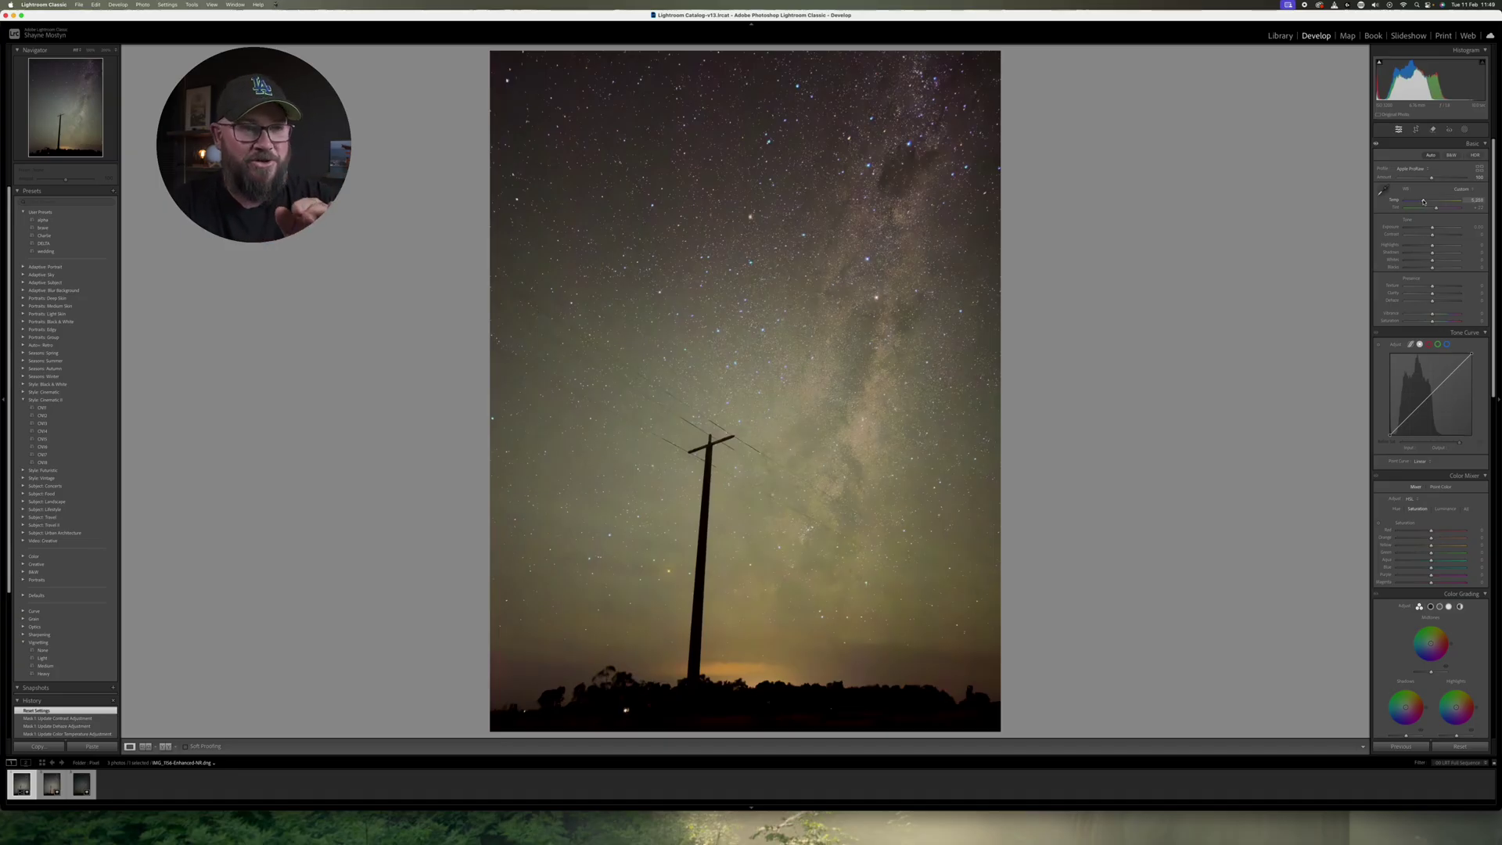
pyautogui.moveTo(1423, 202); pyautogui.dragTo(1423, 202)
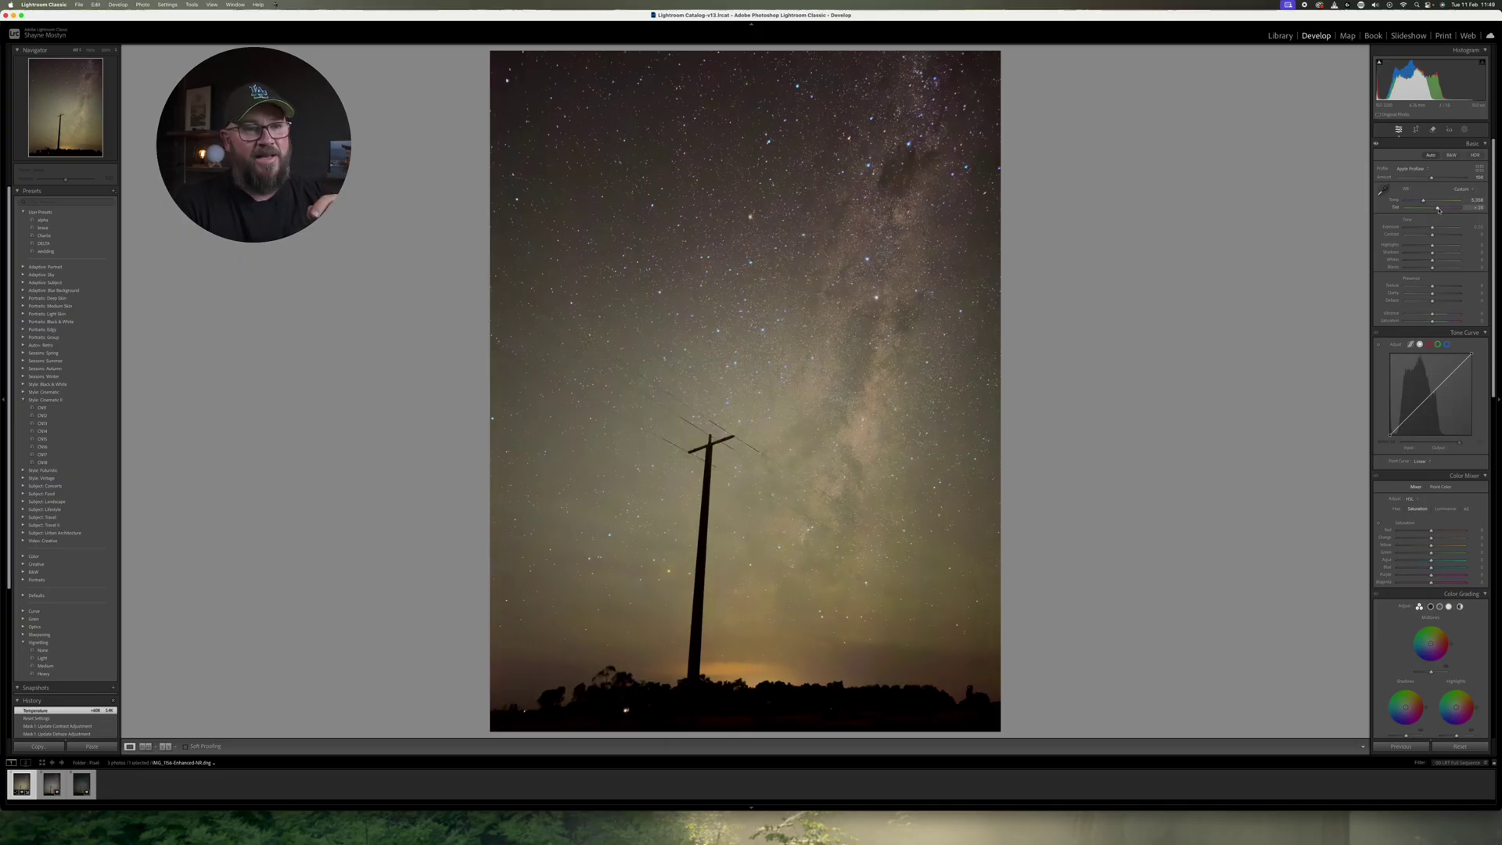
pyautogui.moveTo(1438, 210); pyautogui.dragTo(1439, 210)
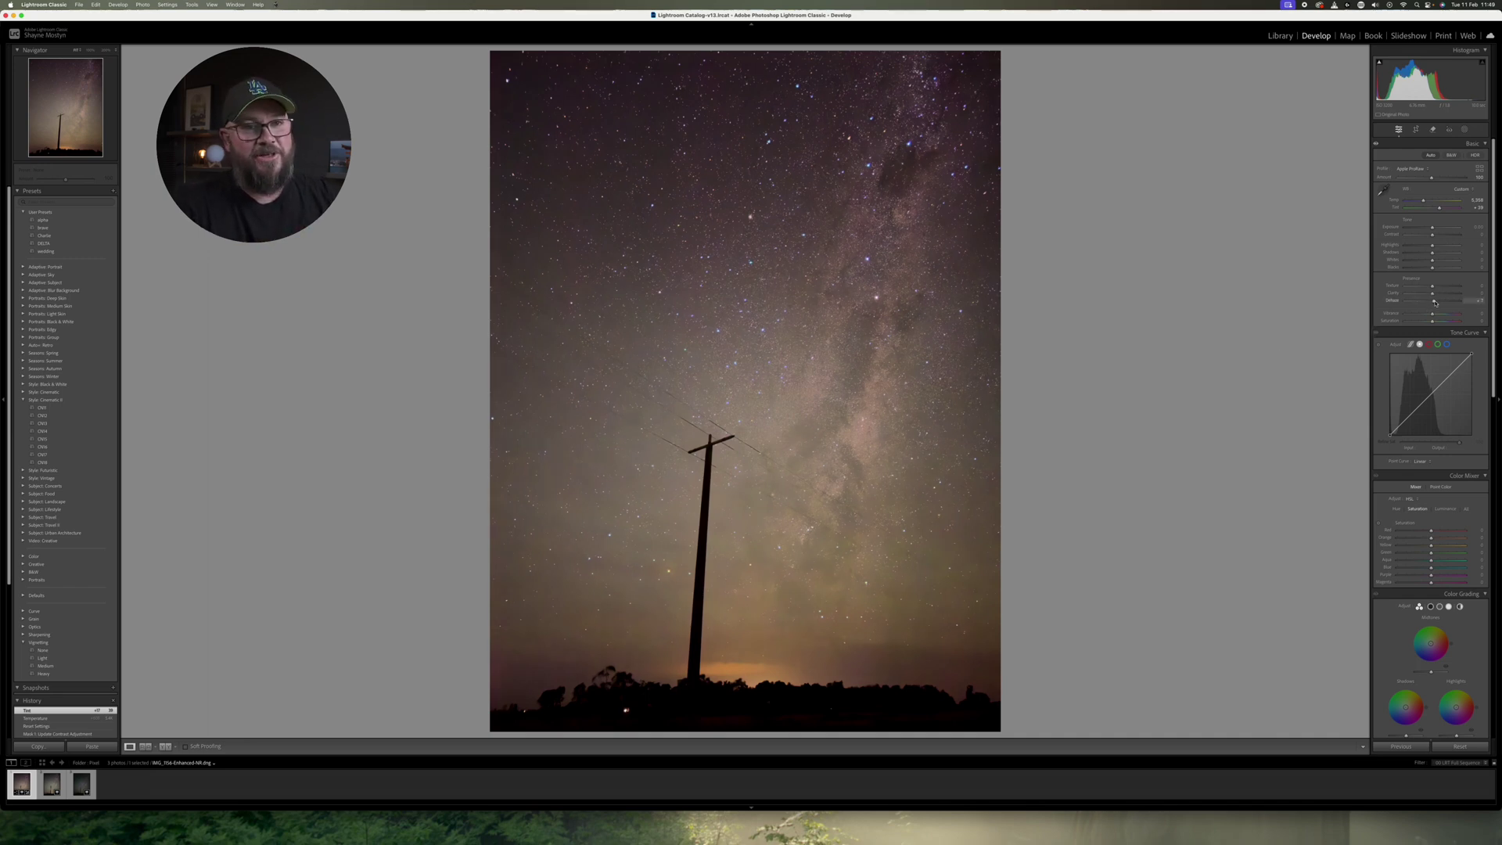
# Try a moderate global Dehaze increase on the whole photo and reset it to its default.
pyautogui.moveTo(1434, 303); pyautogui.dragTo(1440, 303)
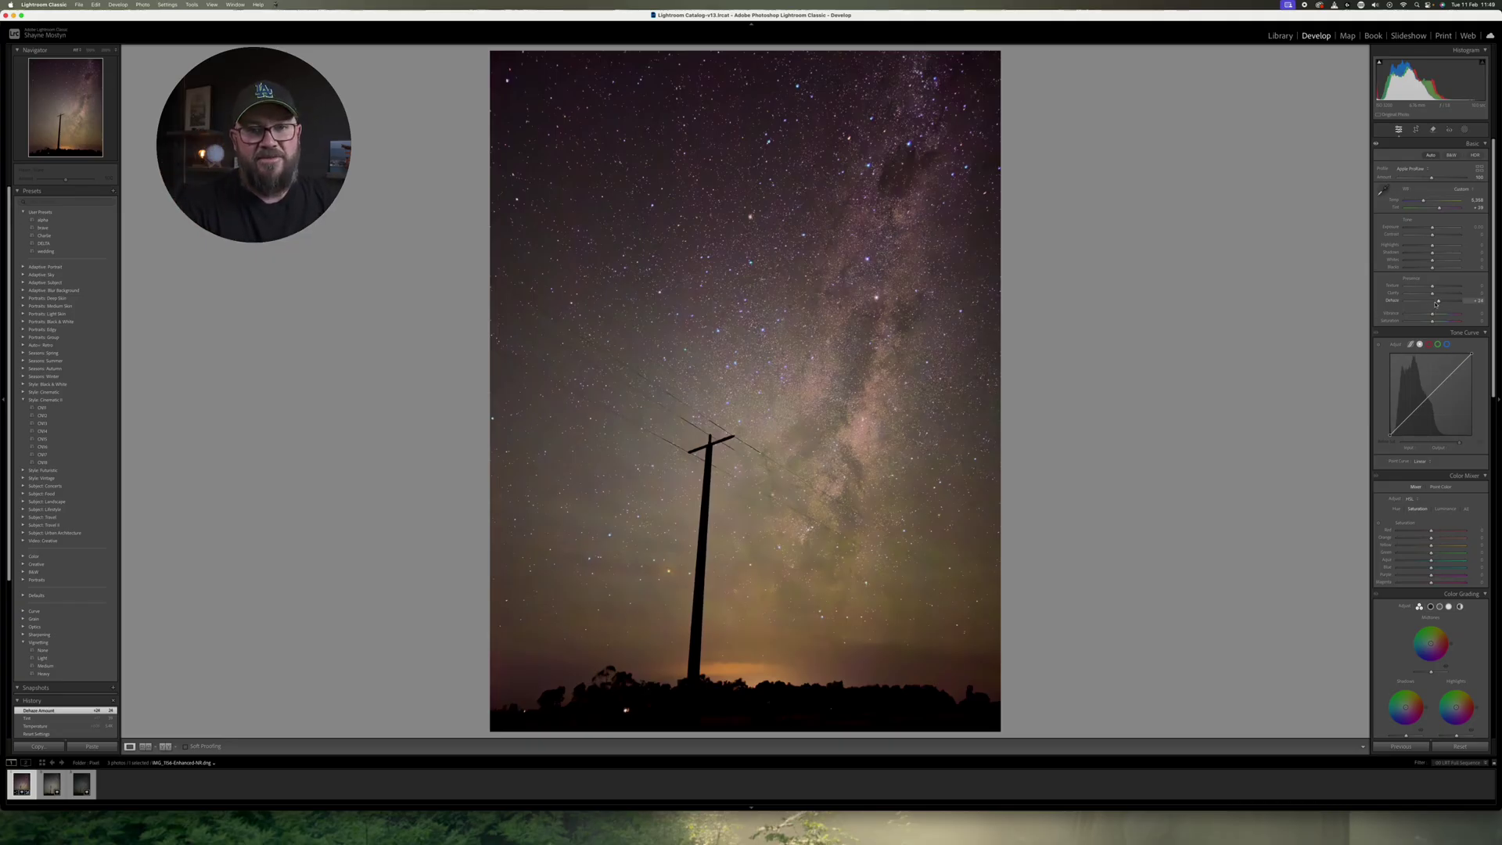
pyautogui.moveTo(1438, 303)
pyautogui.mouseDown()
pyautogui.moveTo(1451, 305)
pyautogui.moveTo(1438, 306)
pyautogui.mouseUp()
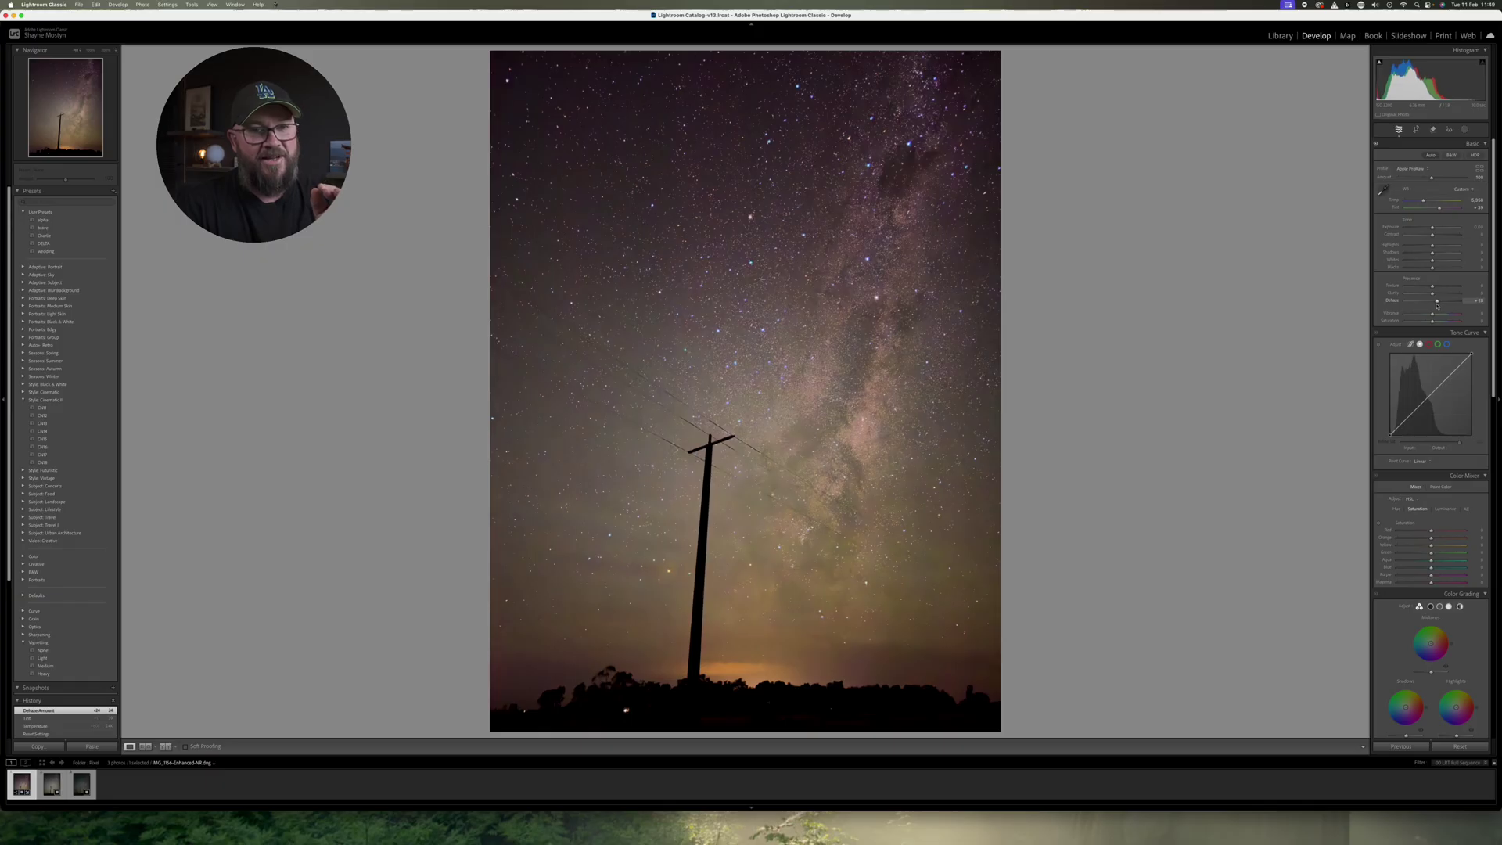
pyautogui.doubleClick(1438, 304)
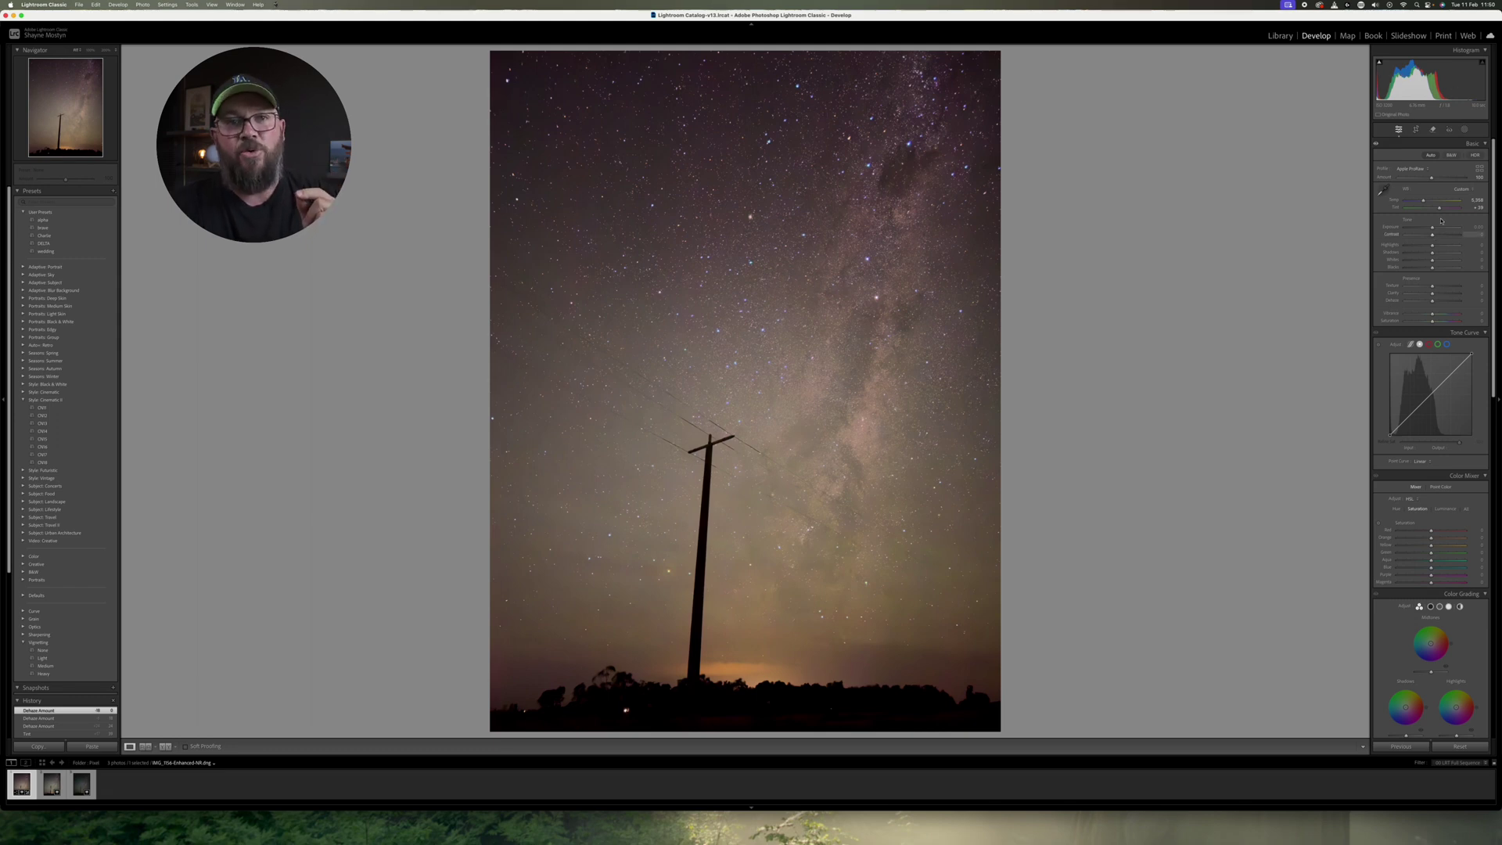
# Create a new mask that automatically selects the sky.
pyautogui.click(1464, 129)
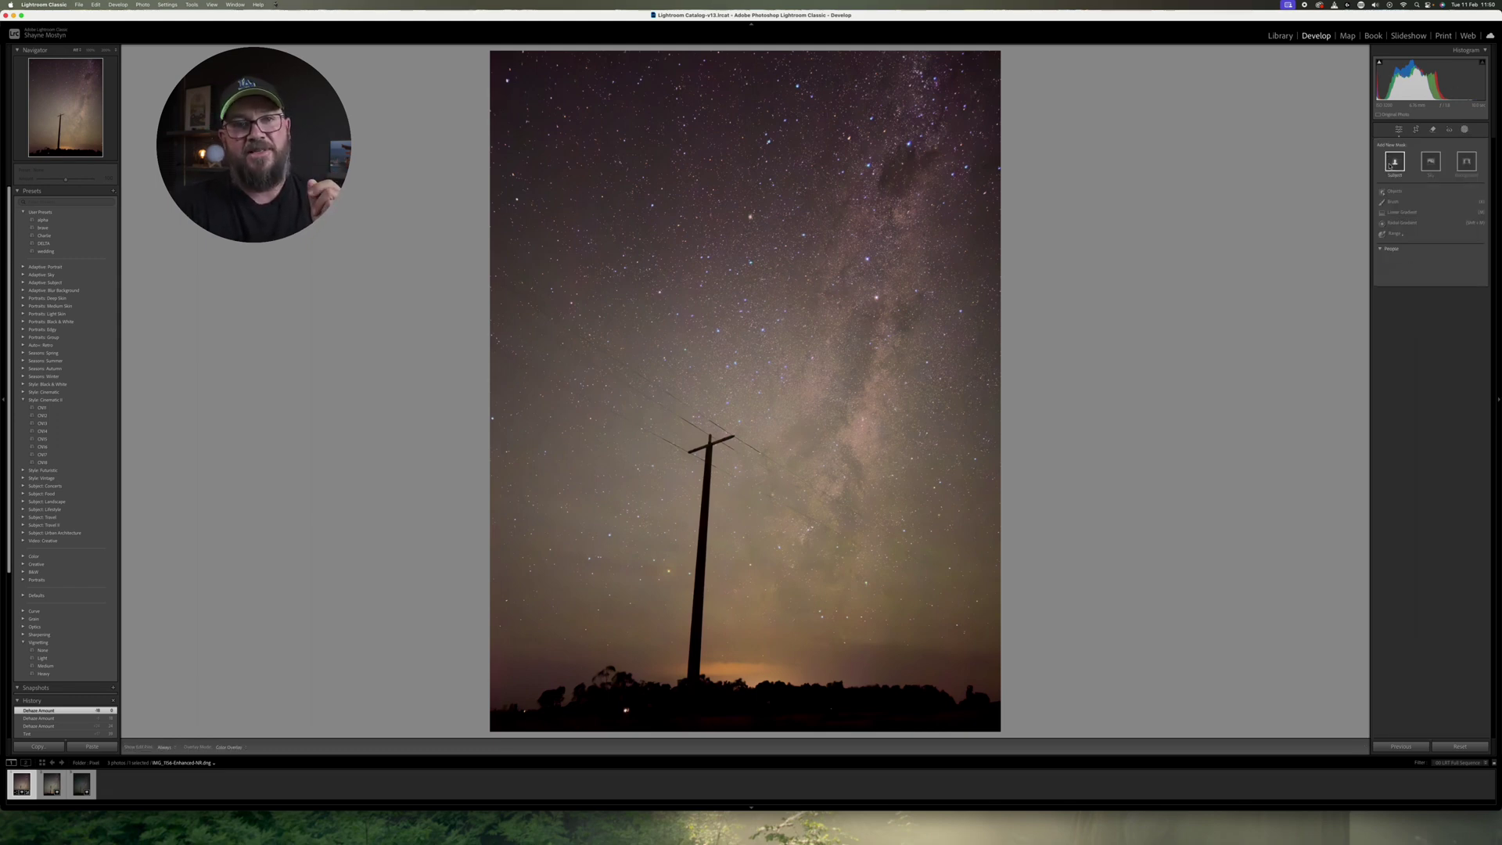
pyautogui.click(1430, 161)
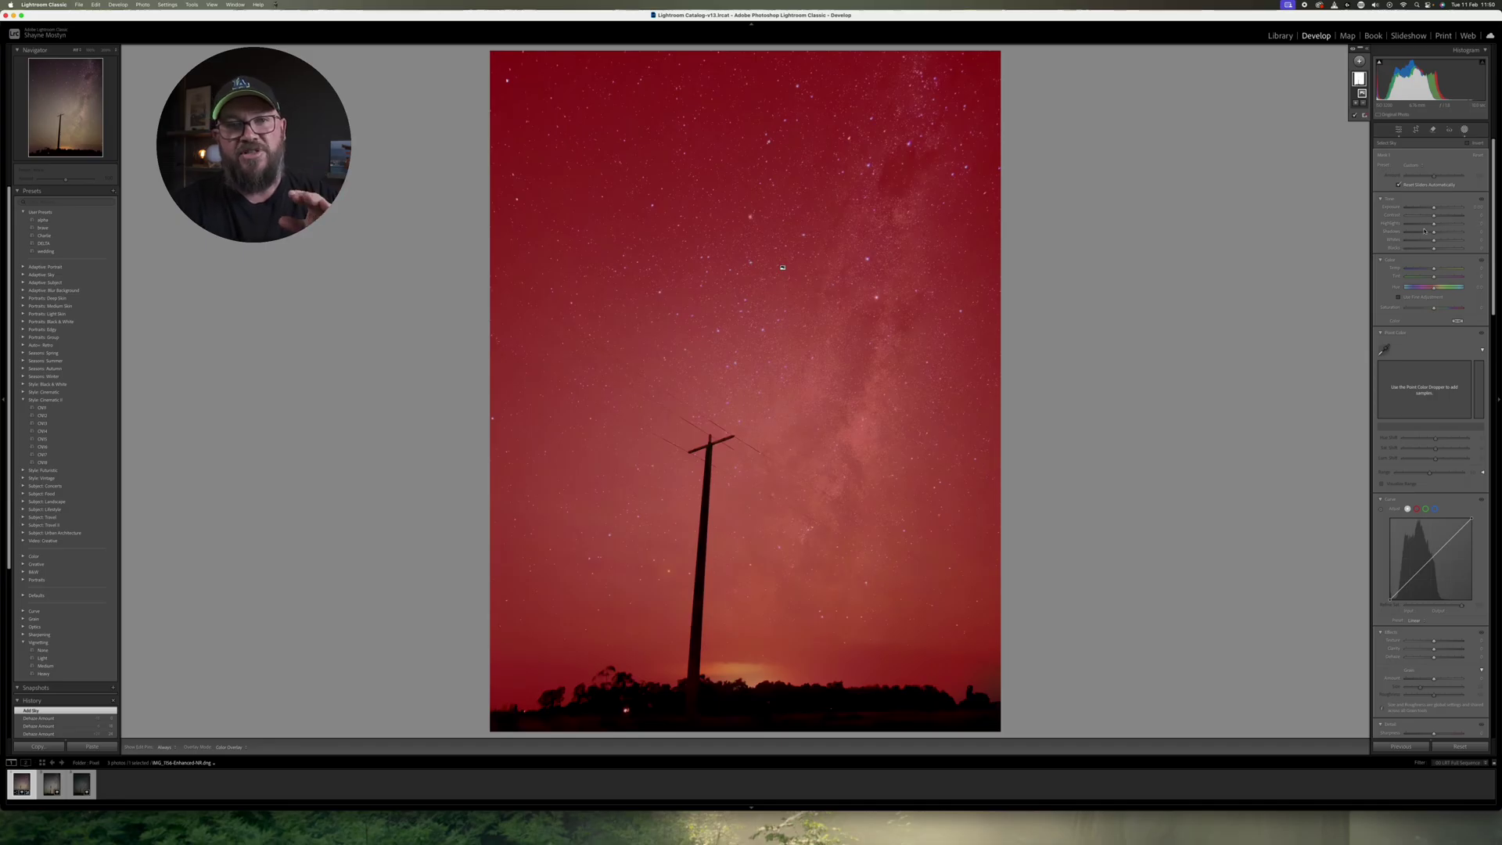
# Lower the sky mask's blacks and raise its whites to bring out the Milky Way's contrast.
pyautogui.moveTo(1434, 250)
pyautogui.mouseDown()
pyautogui.moveTo(1420, 252)
pyautogui.moveTo(1444, 241)
pyautogui.mouseUp()
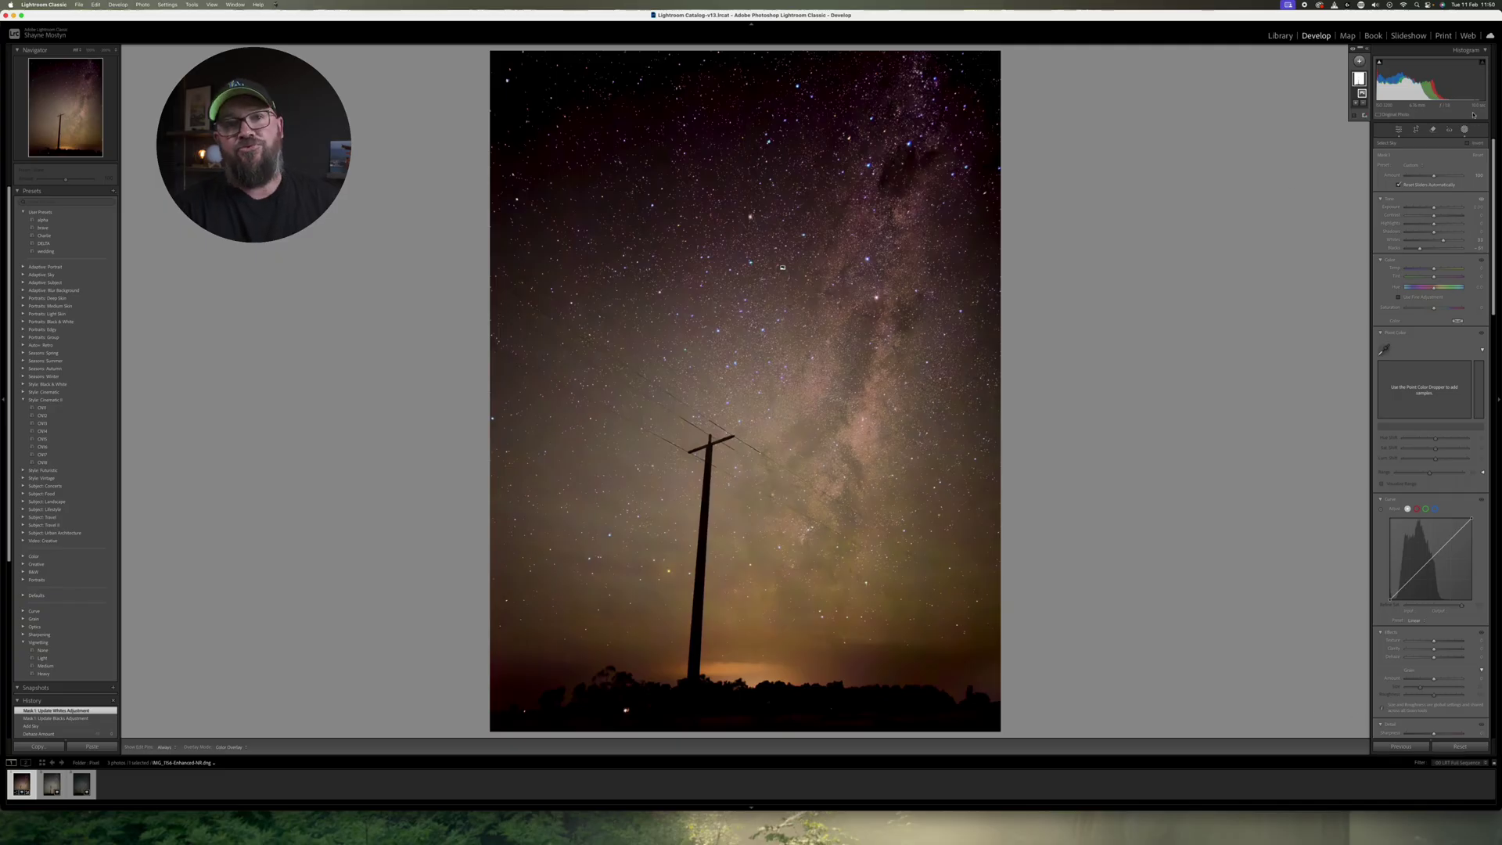
pyautogui.click(1400, 129)
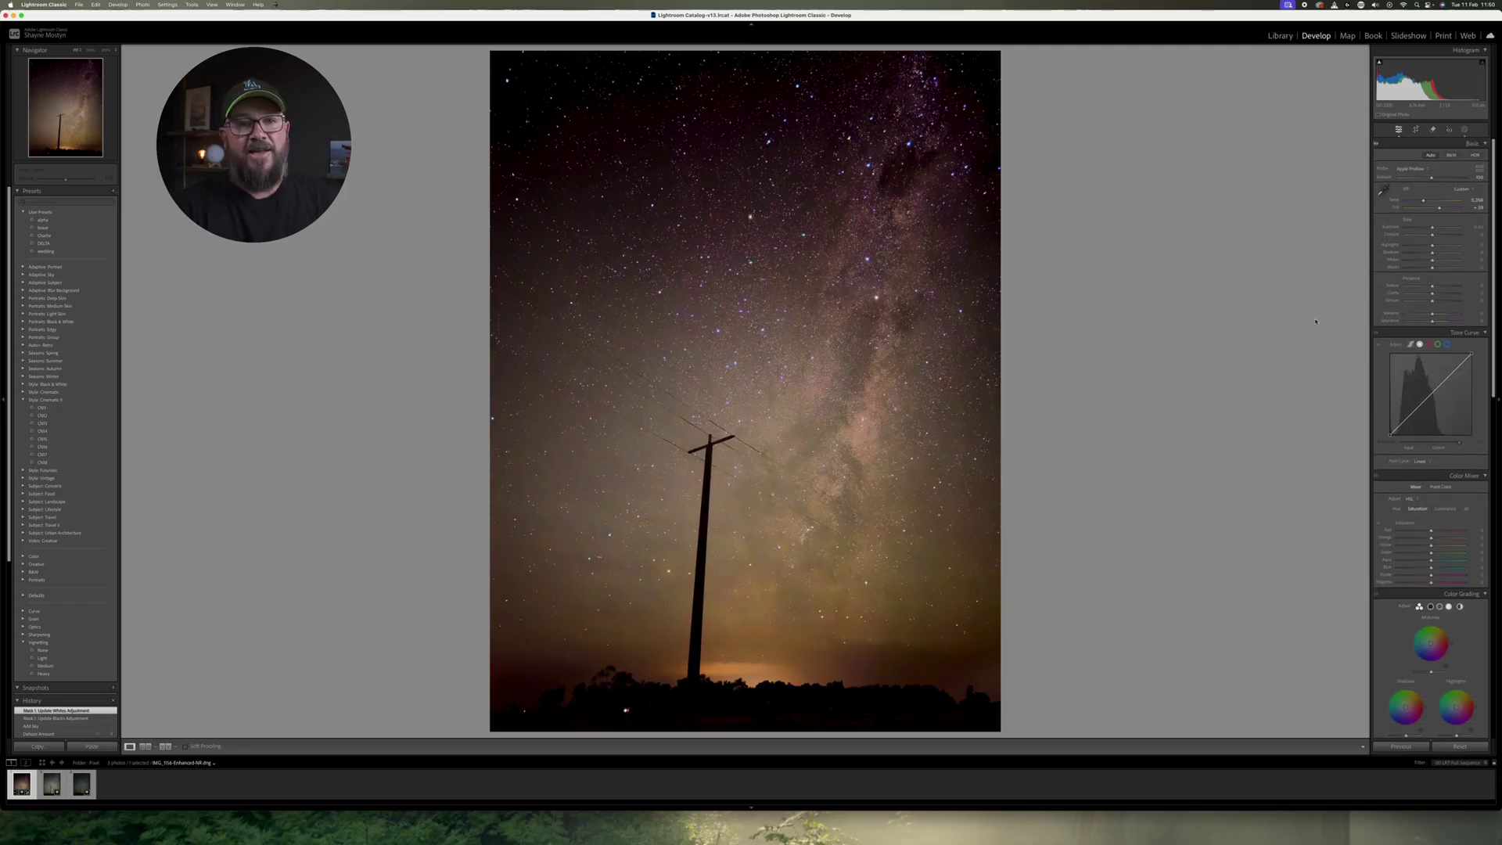
# Add a radial gradient mask and shape it into a long, narrow, tilted ellipse along the Milky Way core.
pyautogui.click(1465, 130)
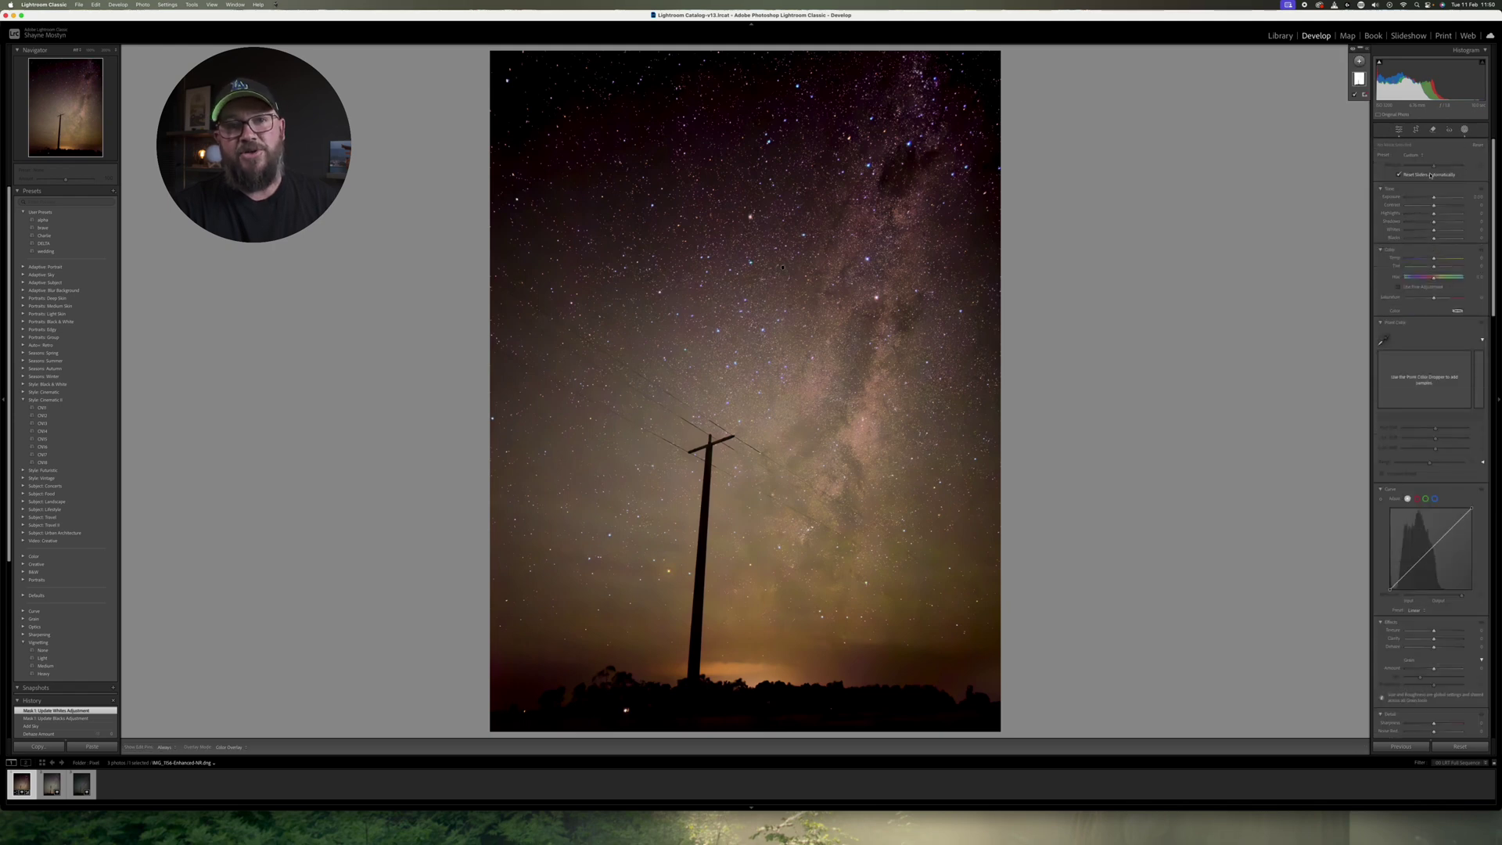
pyautogui.click(1464, 130)
pyautogui.click(1464, 130)
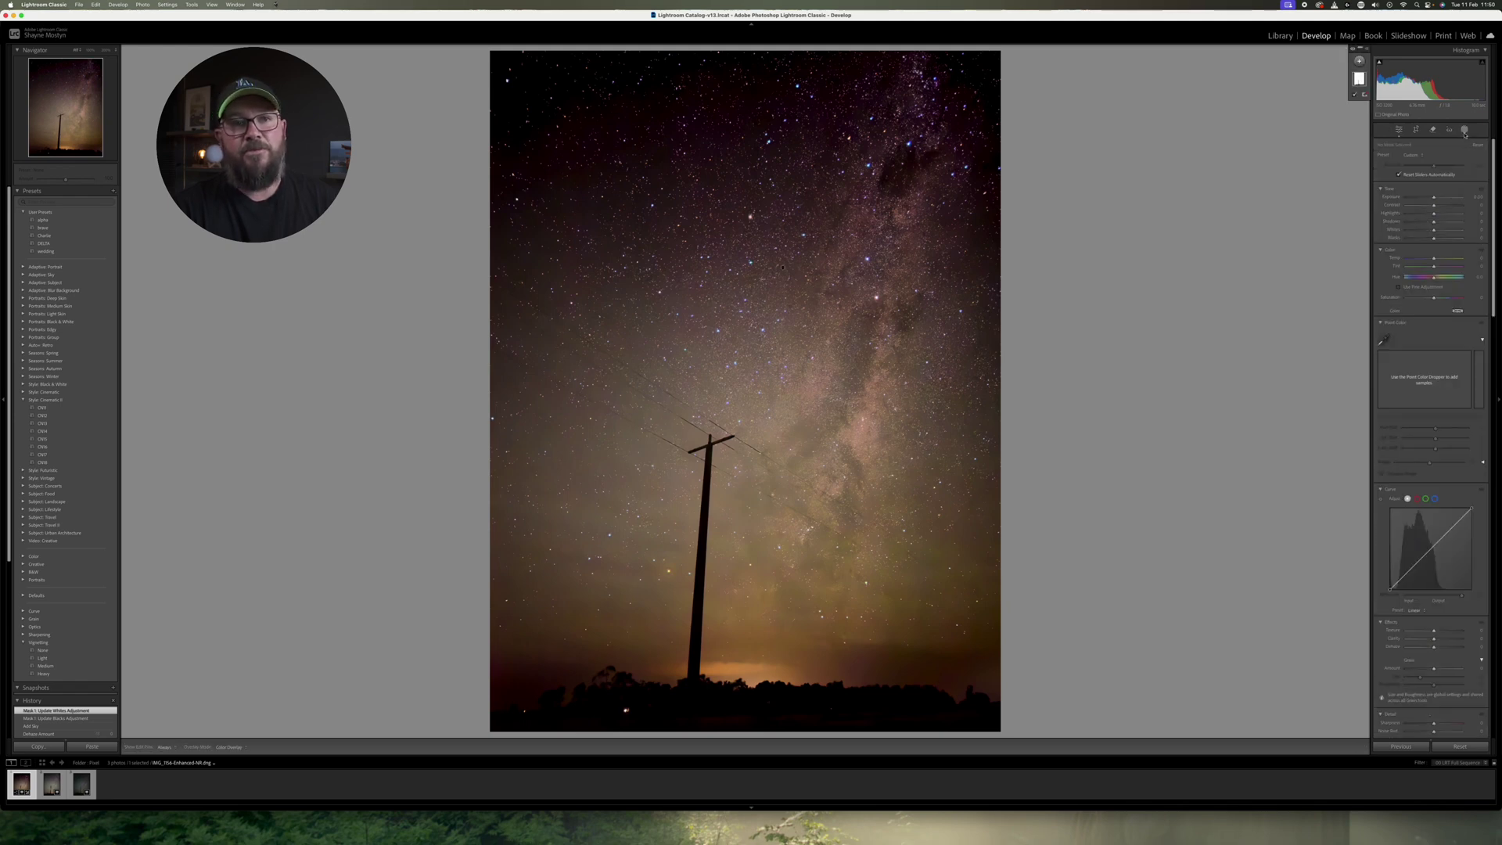
pyautogui.click(1361, 61)
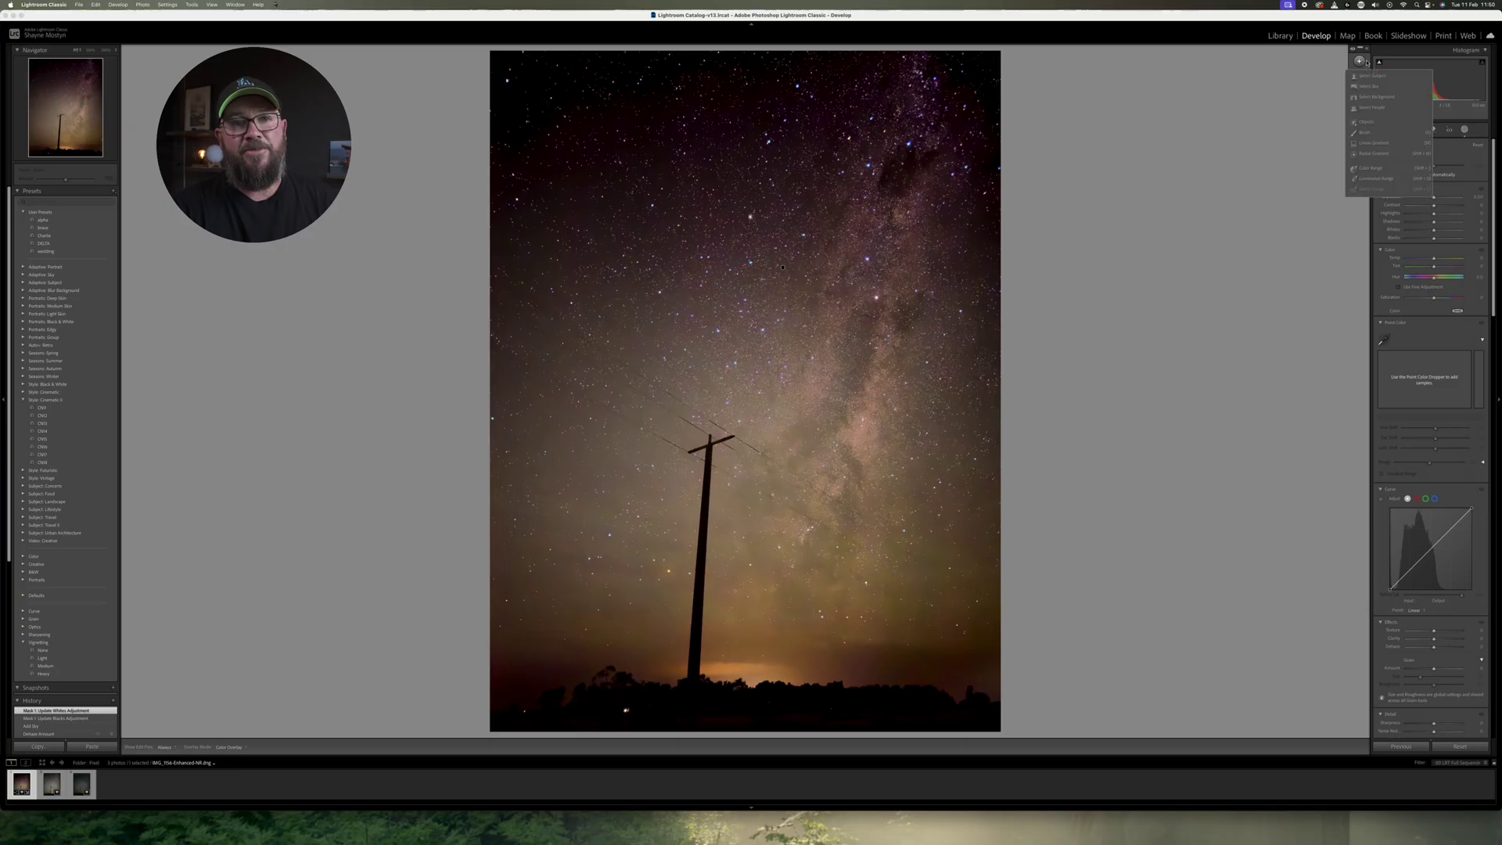
pyautogui.click(1374, 153)
pyautogui.moveTo(857, 325); pyautogui.dragTo(782, 526)
pyautogui.moveTo(828, 427); pyautogui.dragTo(779, 579)
pyautogui.moveTo(900, 179)
pyautogui.mouseDown()
pyautogui.moveTo(897, 225)
pyautogui.moveTo(902, 192)
pyautogui.mouseUp()
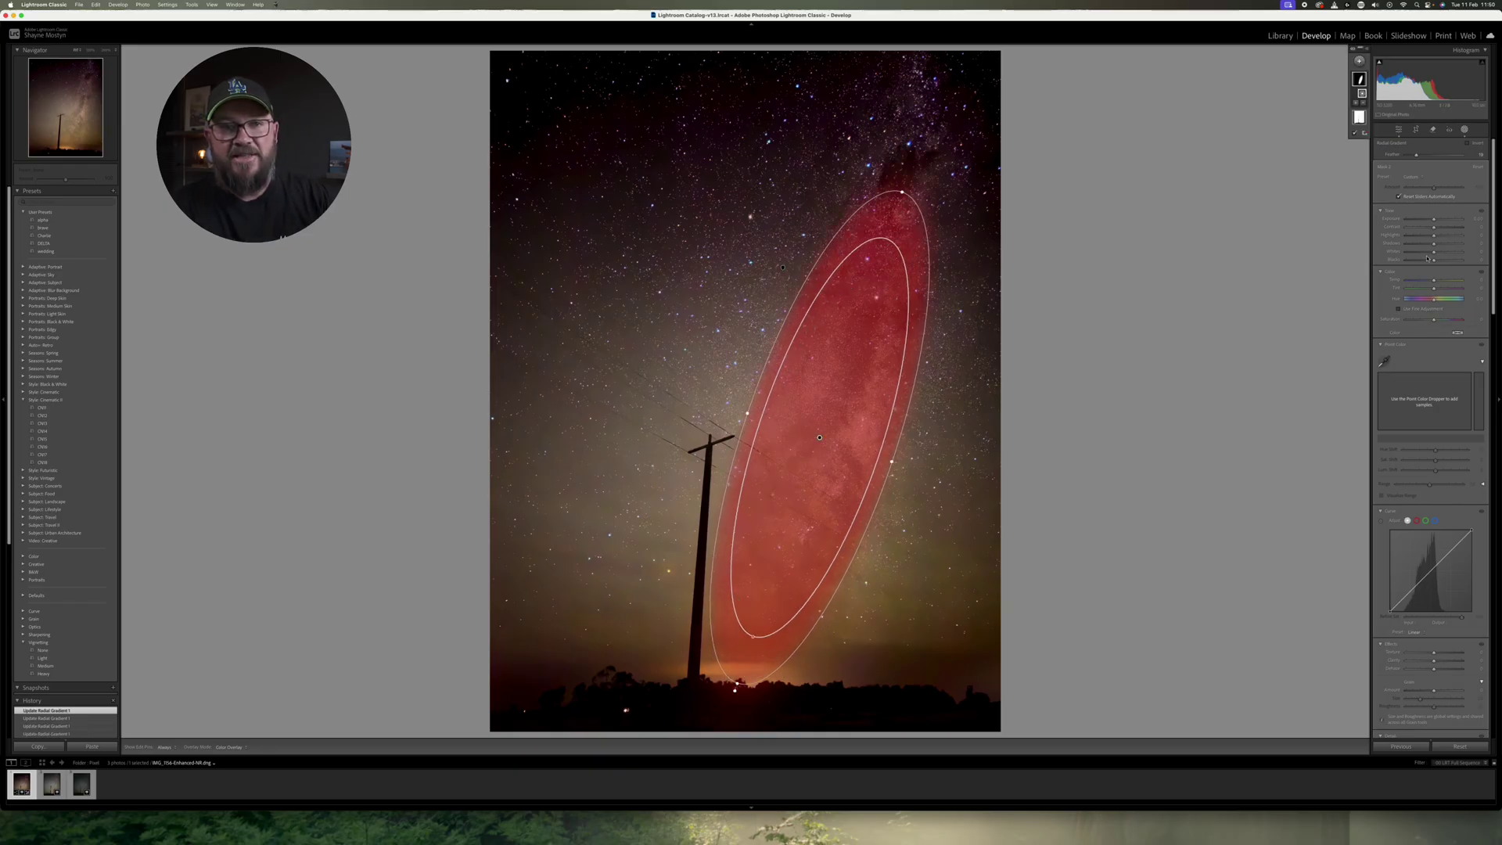
# Increase the Clarity of the whole first photo moderately in the Basic adjustments.
pyautogui.scroll(-4, 1422, 417)
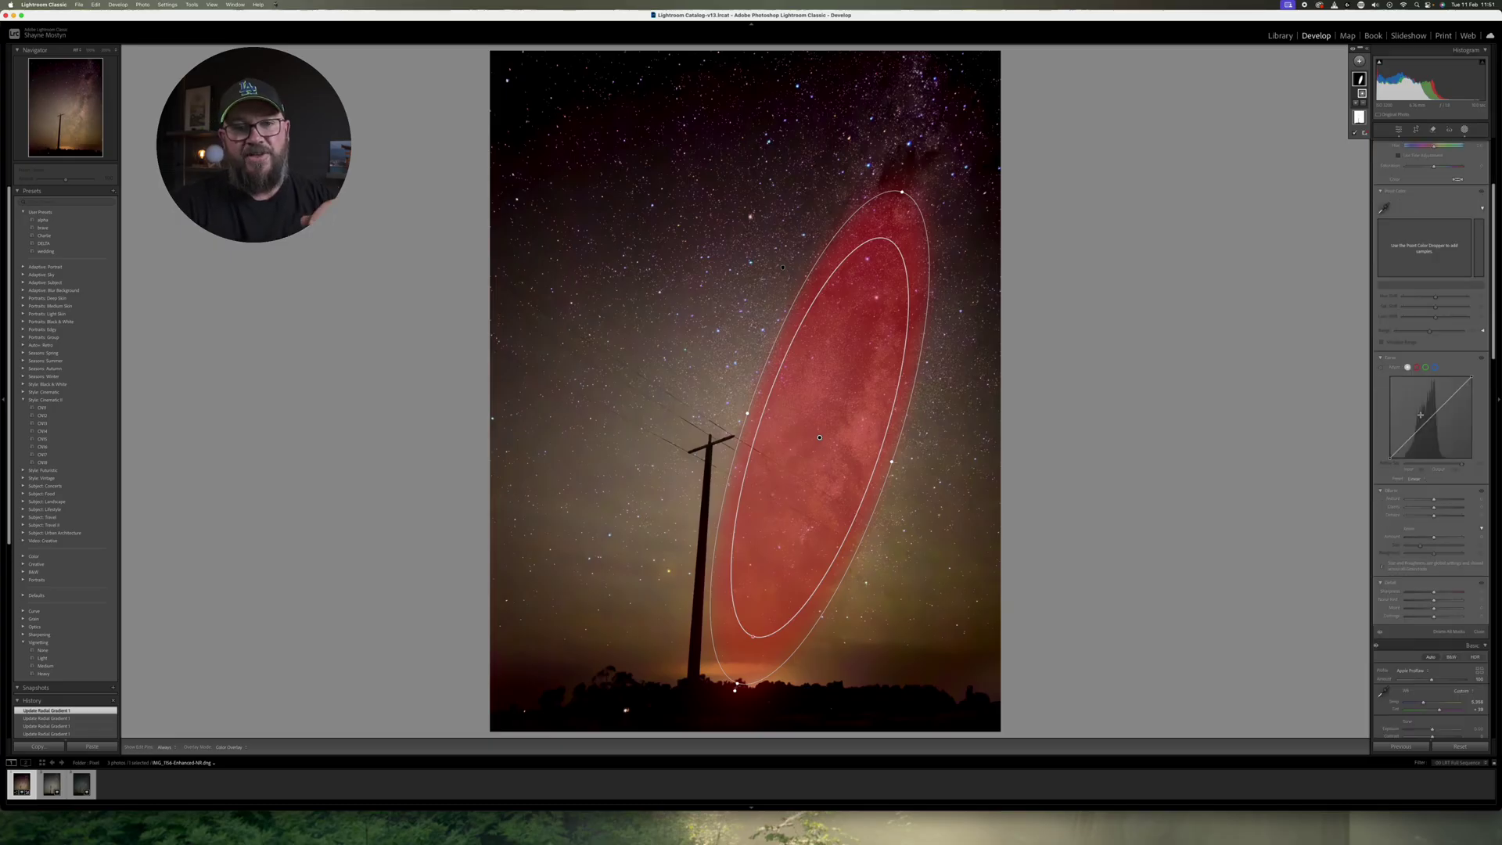
pyautogui.scroll(-6, 1419, 485)
pyautogui.scroll(-2, 1444, 529)
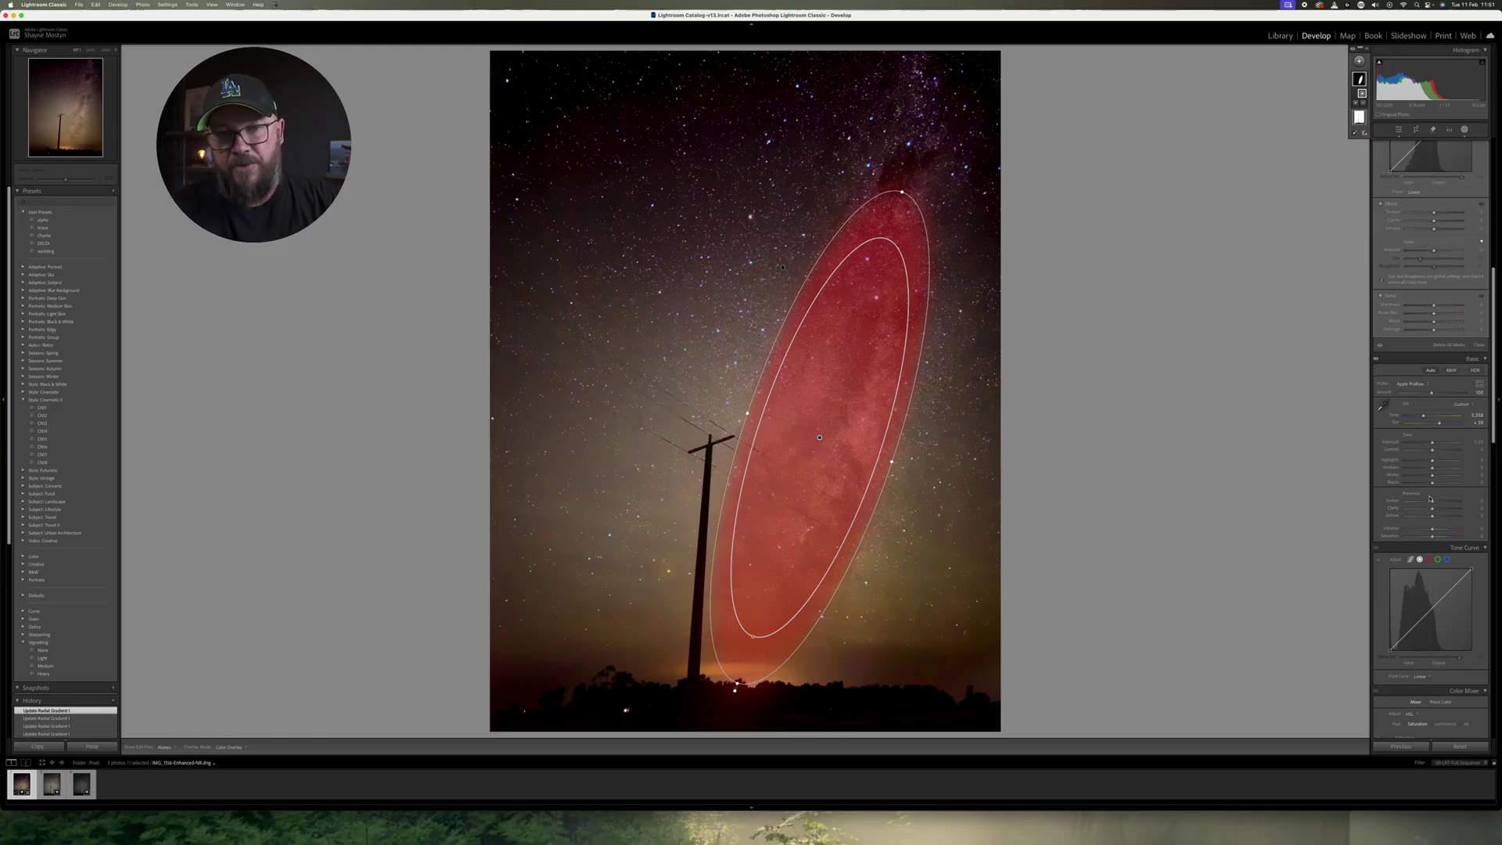
pyautogui.moveTo(1433, 501); pyautogui.dragTo(1440, 509)
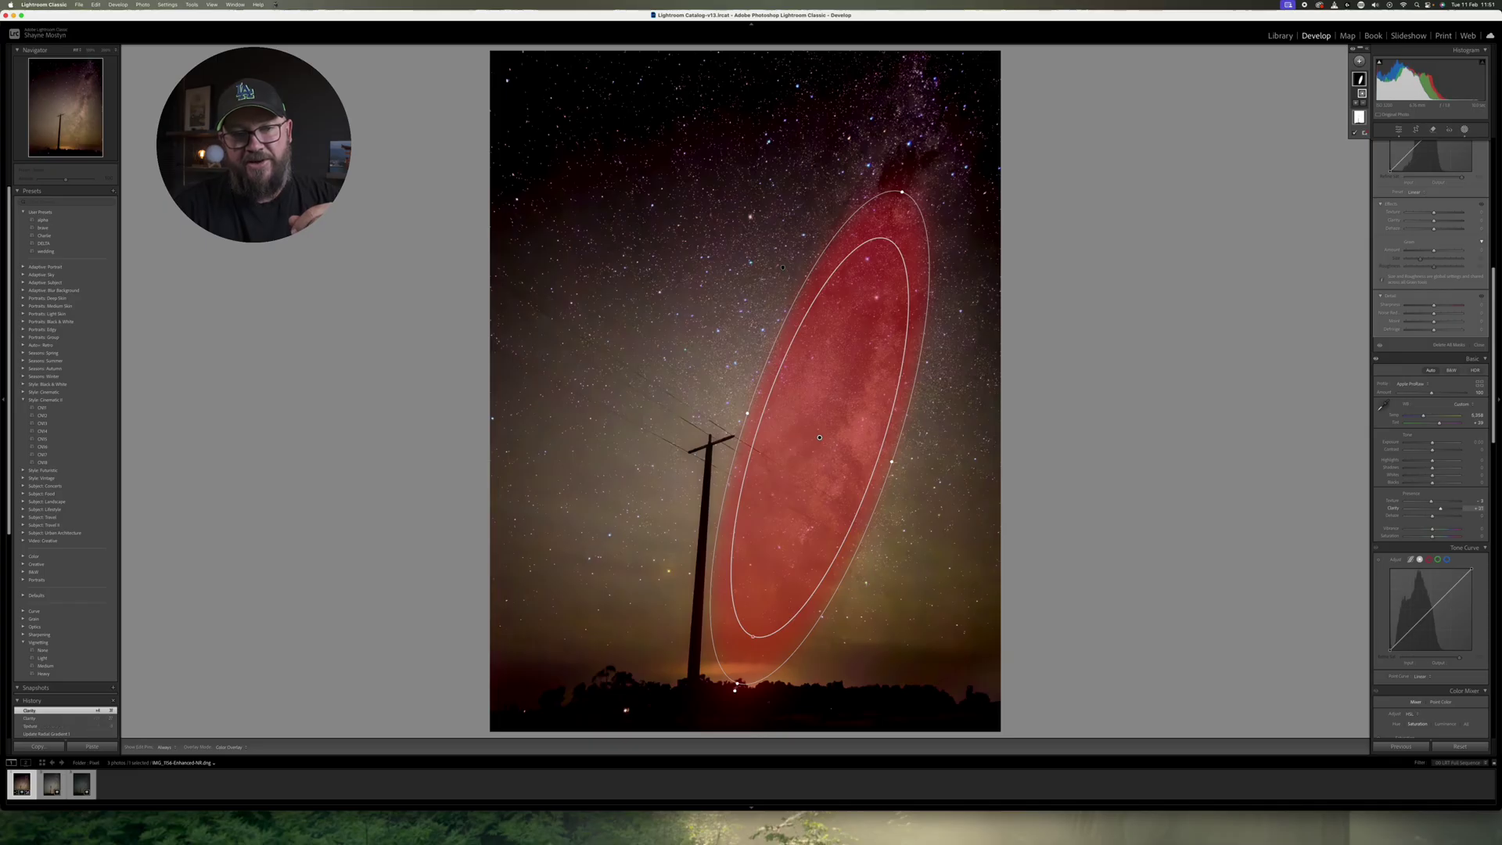
pyautogui.moveTo(1442, 510); pyautogui.dragTo(1446, 510)
pyautogui.scroll(-1, 1431, 469)
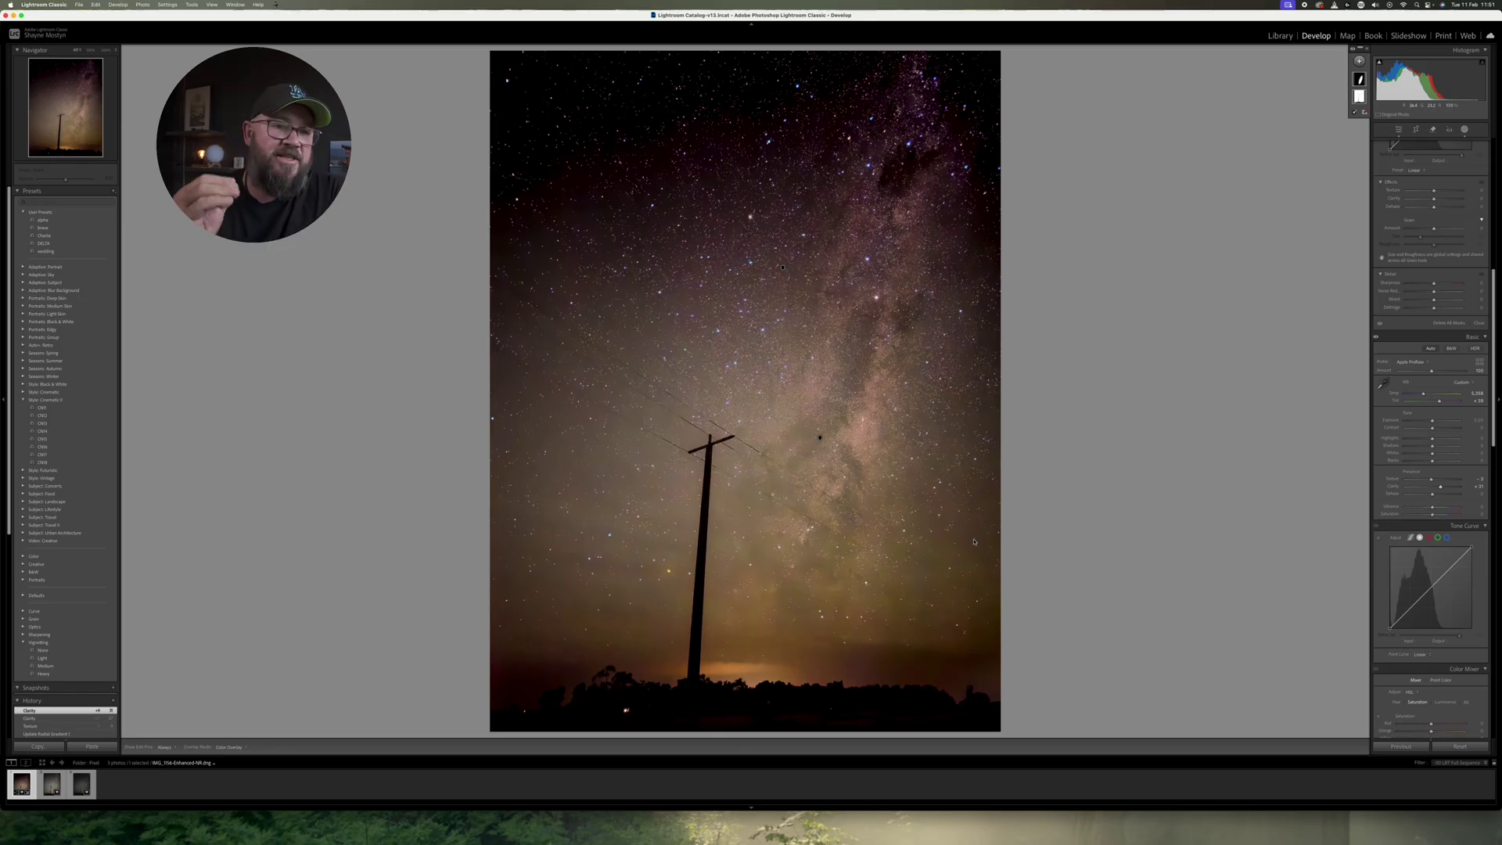
# Add a brush mask and paint it across the dark foreground and tree line along the photo's lower edge.
pyautogui.click(1467, 131)
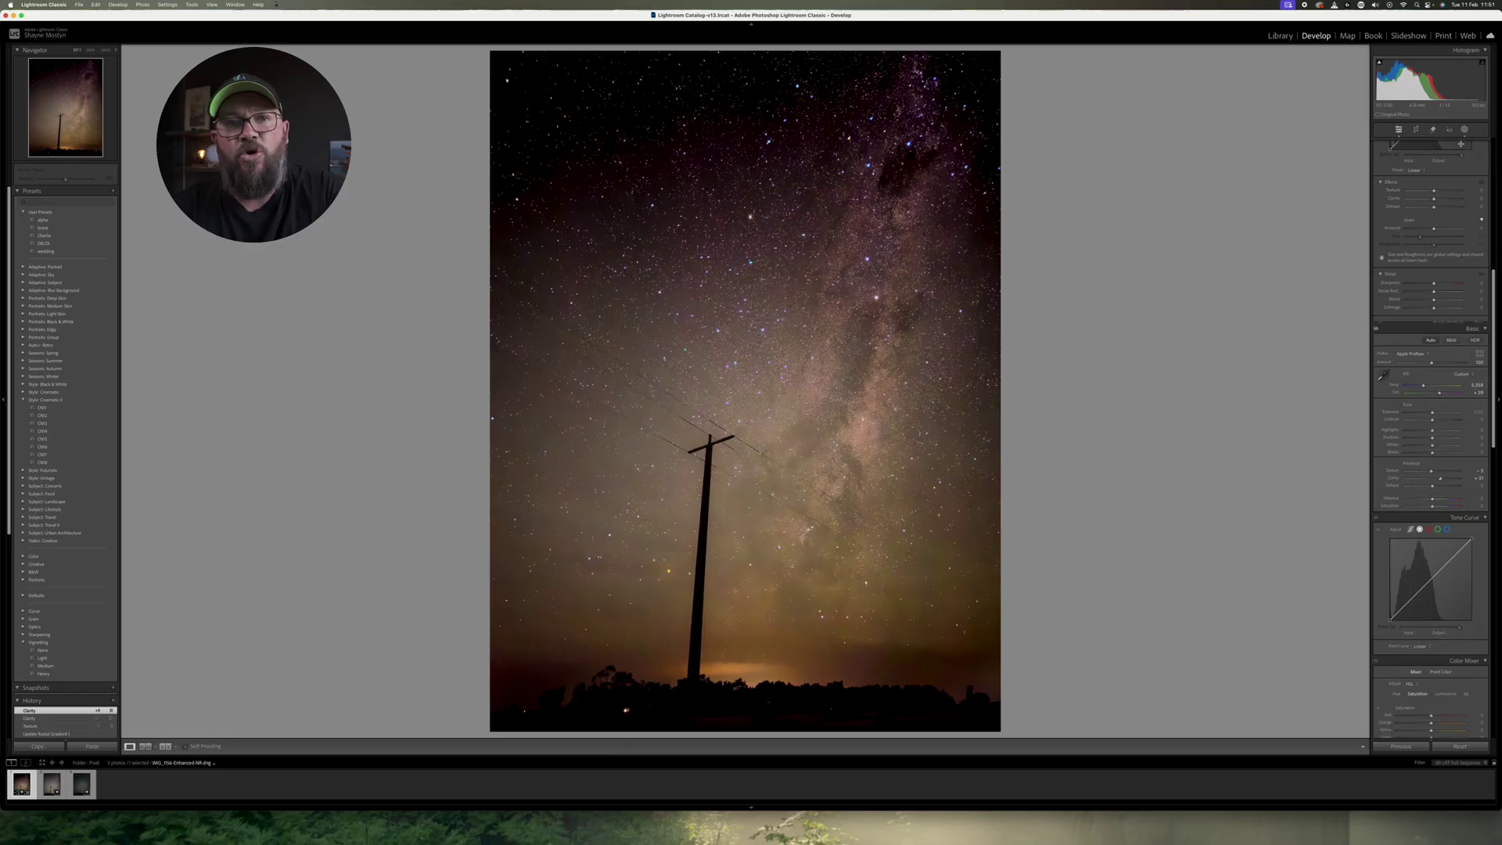
pyautogui.click(1468, 131)
pyautogui.click(1359, 60)
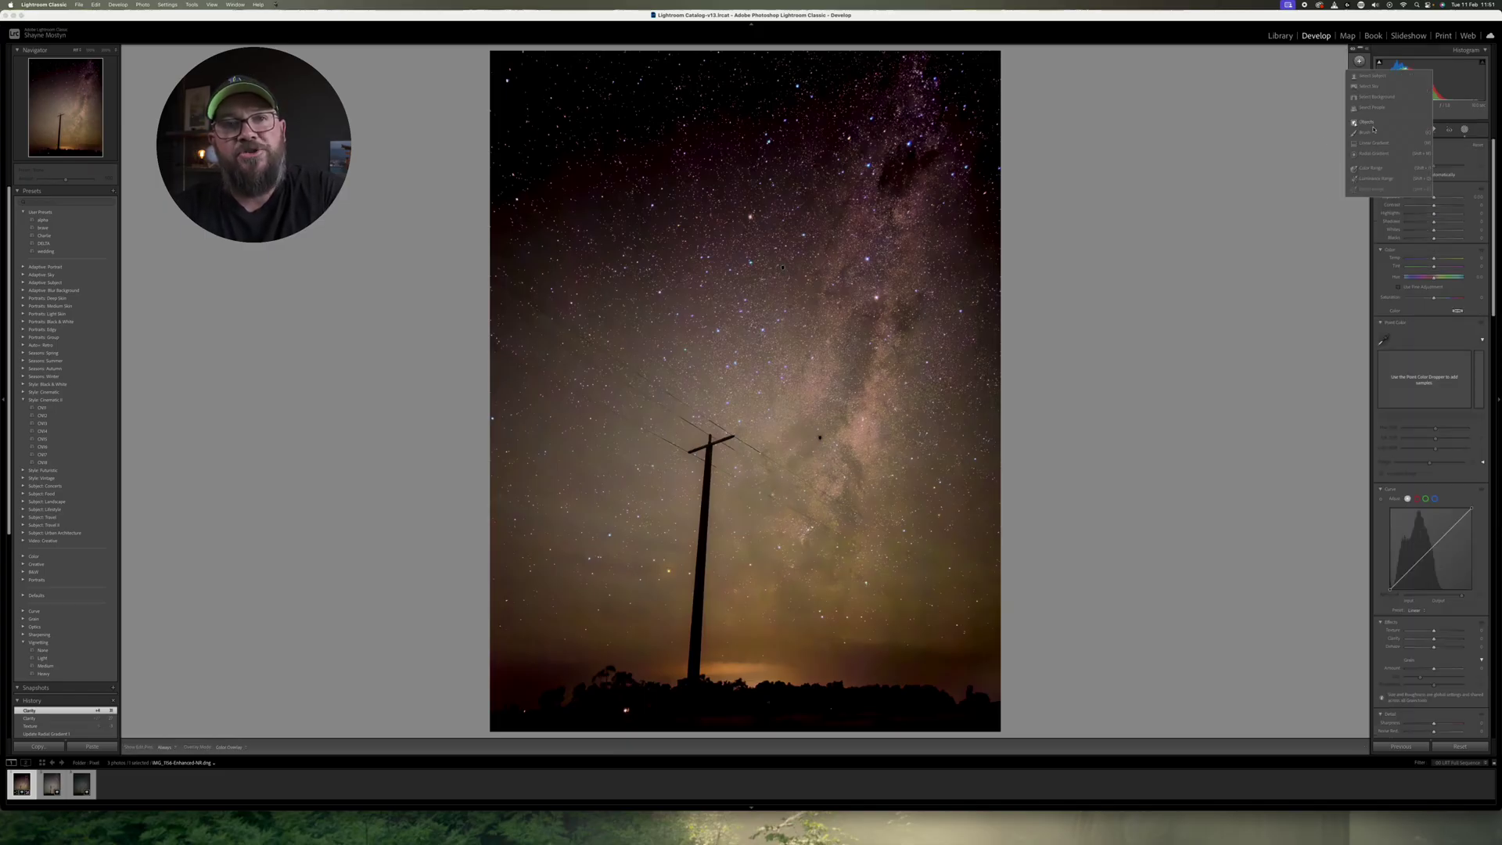
pyautogui.click(1367, 132)
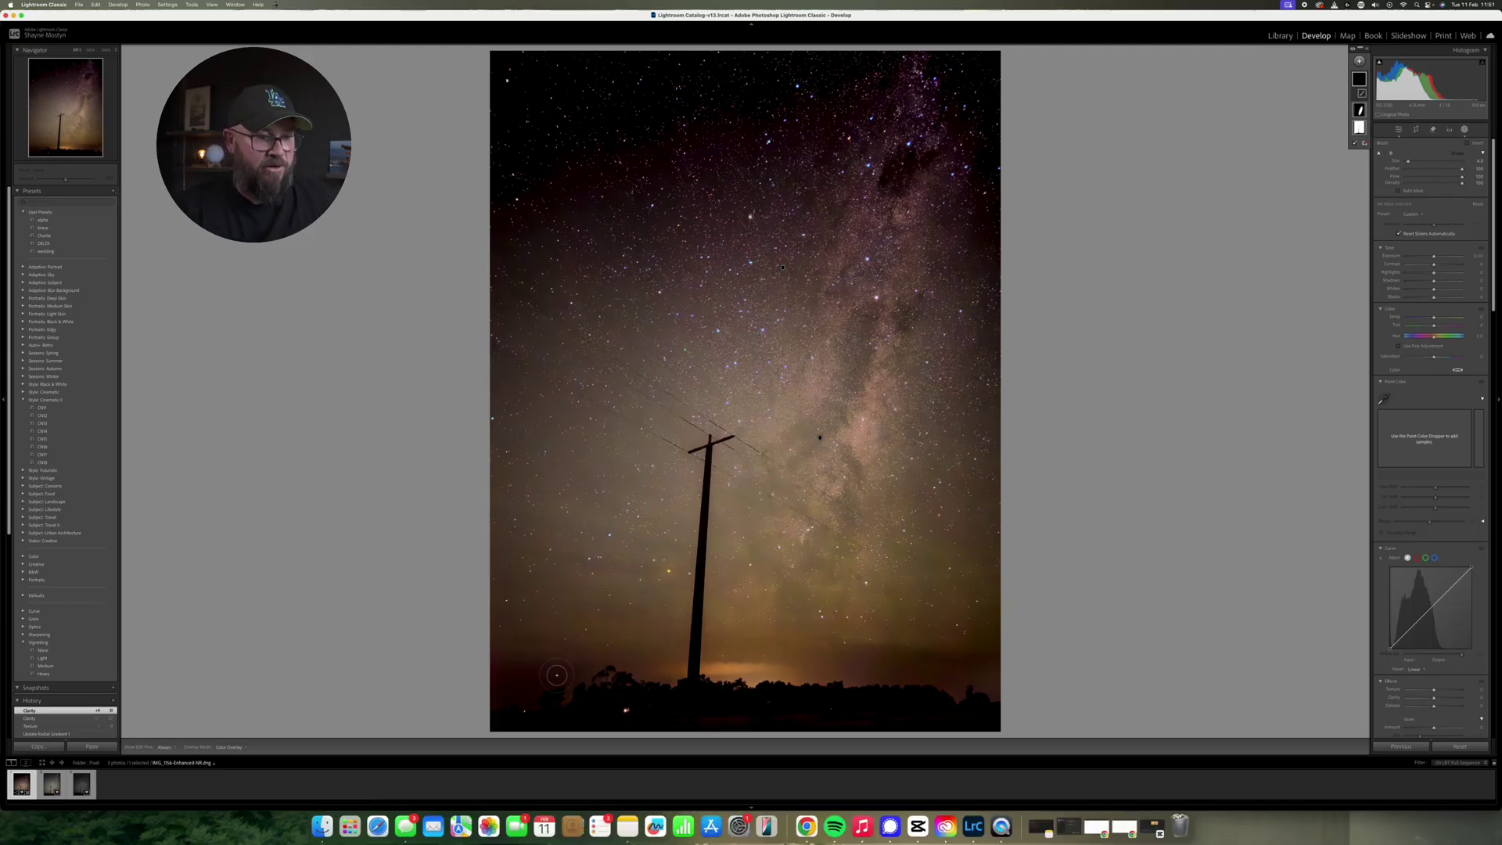
pyautogui.moveTo(618, 704)
pyautogui.mouseDown()
pyautogui.moveTo(672, 705)
pyautogui.moveTo(527, 723)
pyautogui.moveTo(906, 720)
pyautogui.moveTo(986, 719)
pyautogui.mouseUp()
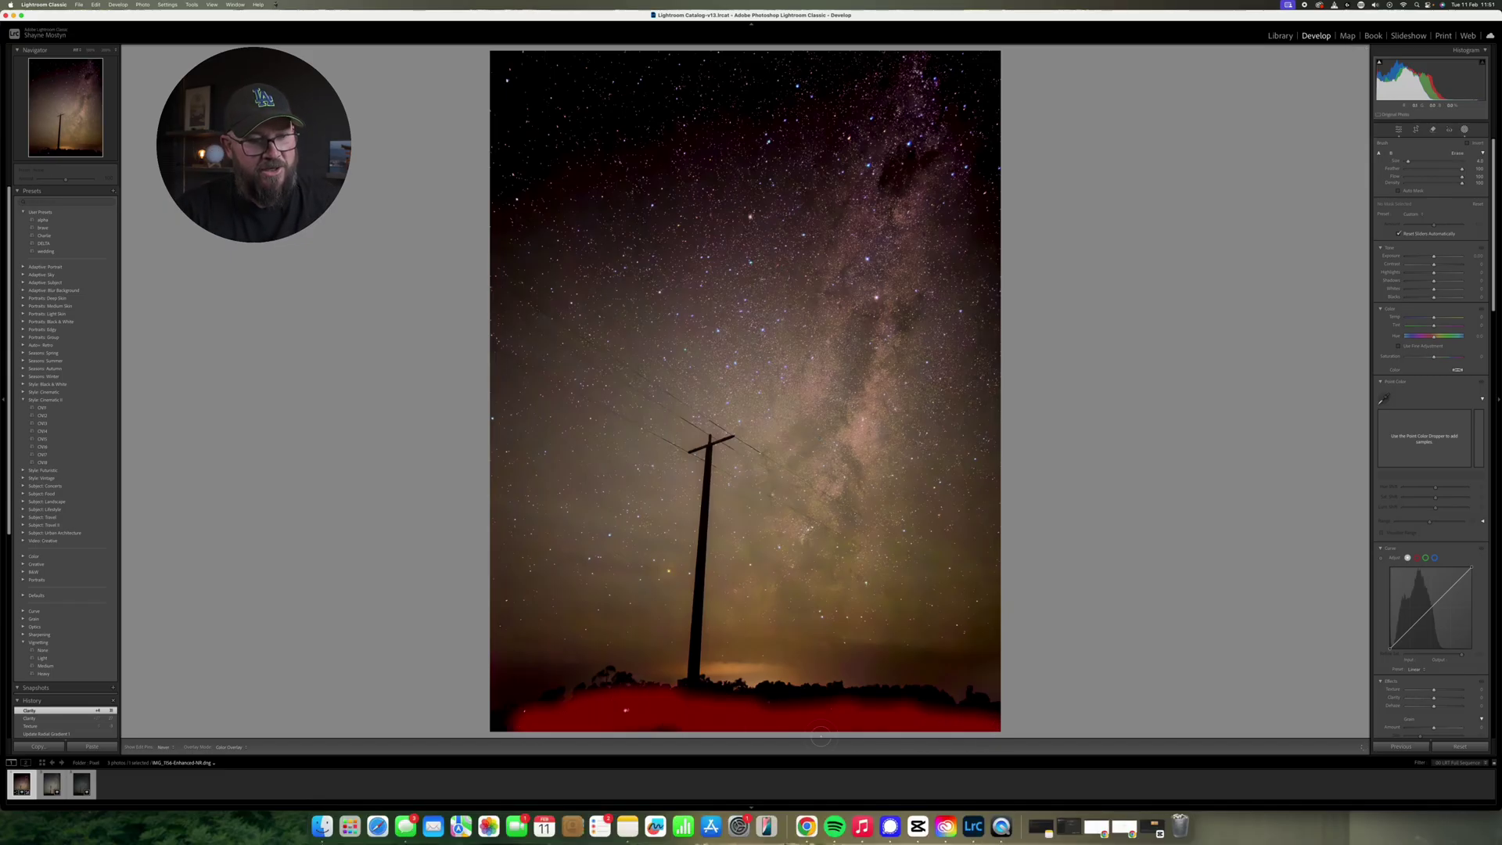
pyautogui.moveTo(803, 725)
pyautogui.mouseDown()
pyautogui.moveTo(782, 700)
pyautogui.moveTo(739, 695)
pyautogui.moveTo(923, 705)
pyautogui.moveTo(946, 728)
pyautogui.mouseUp()
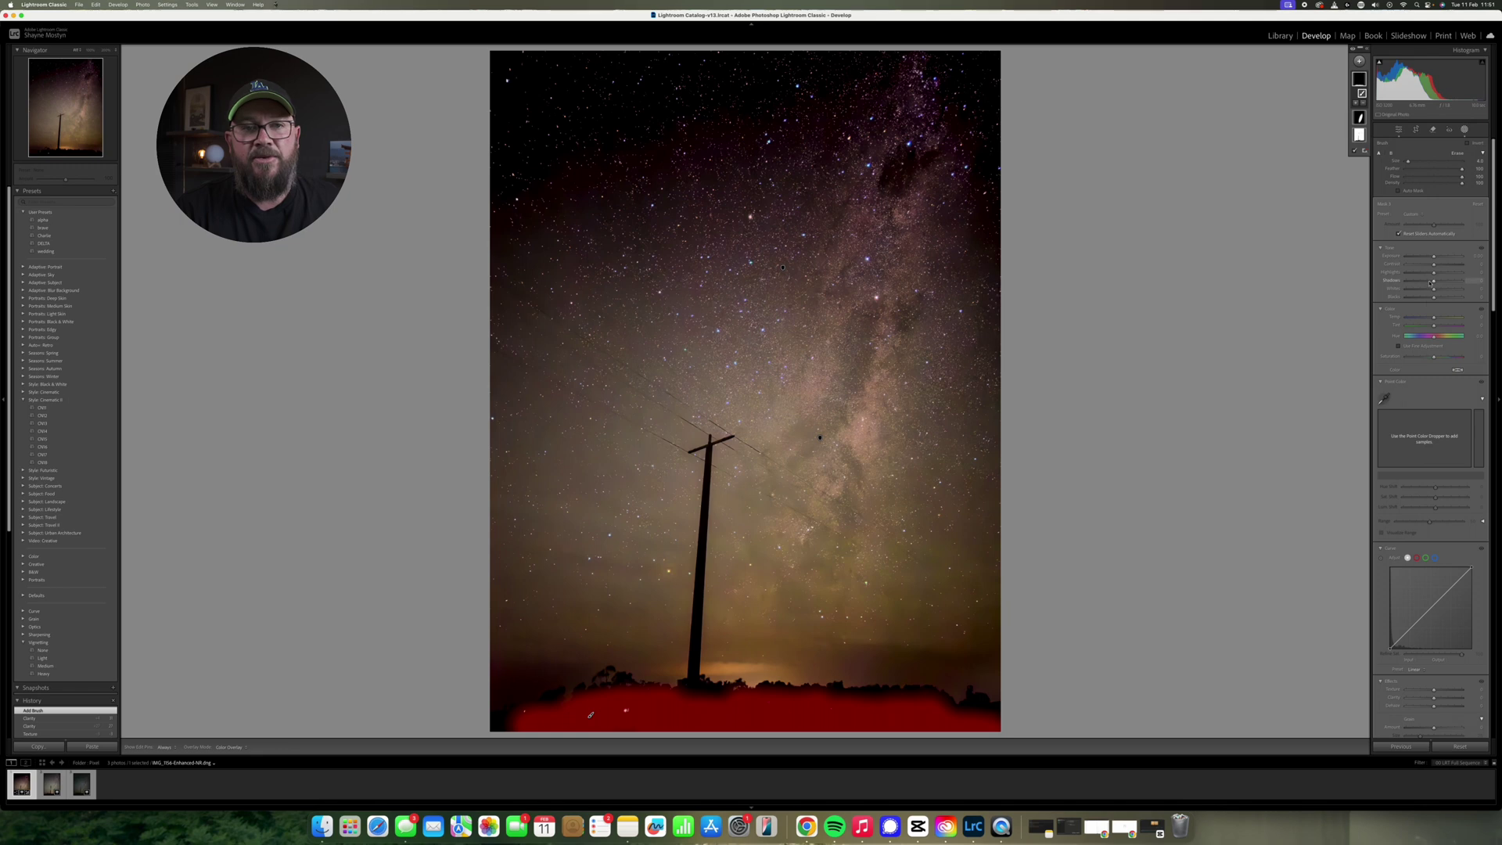
# Raise the foreground brush mask's shadows and whites slightly and lower its highlights.
pyautogui.moveTo(1434, 282); pyautogui.dragTo(1442, 284)
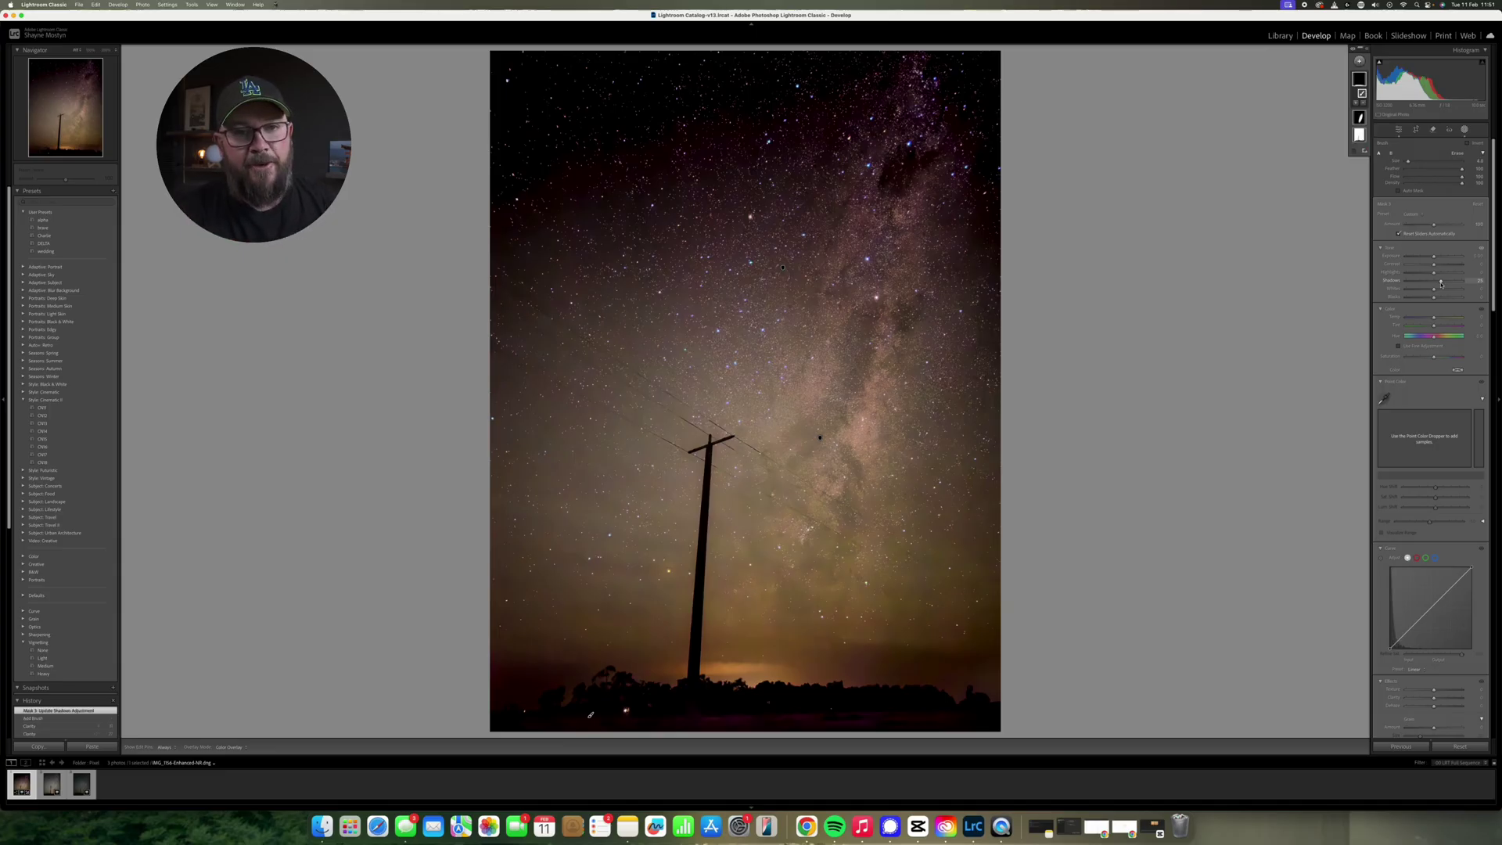
pyautogui.moveTo(1434, 288)
pyautogui.mouseDown()
pyautogui.moveTo(1458, 275)
pyautogui.moveTo(1426, 275)
pyautogui.mouseUp()
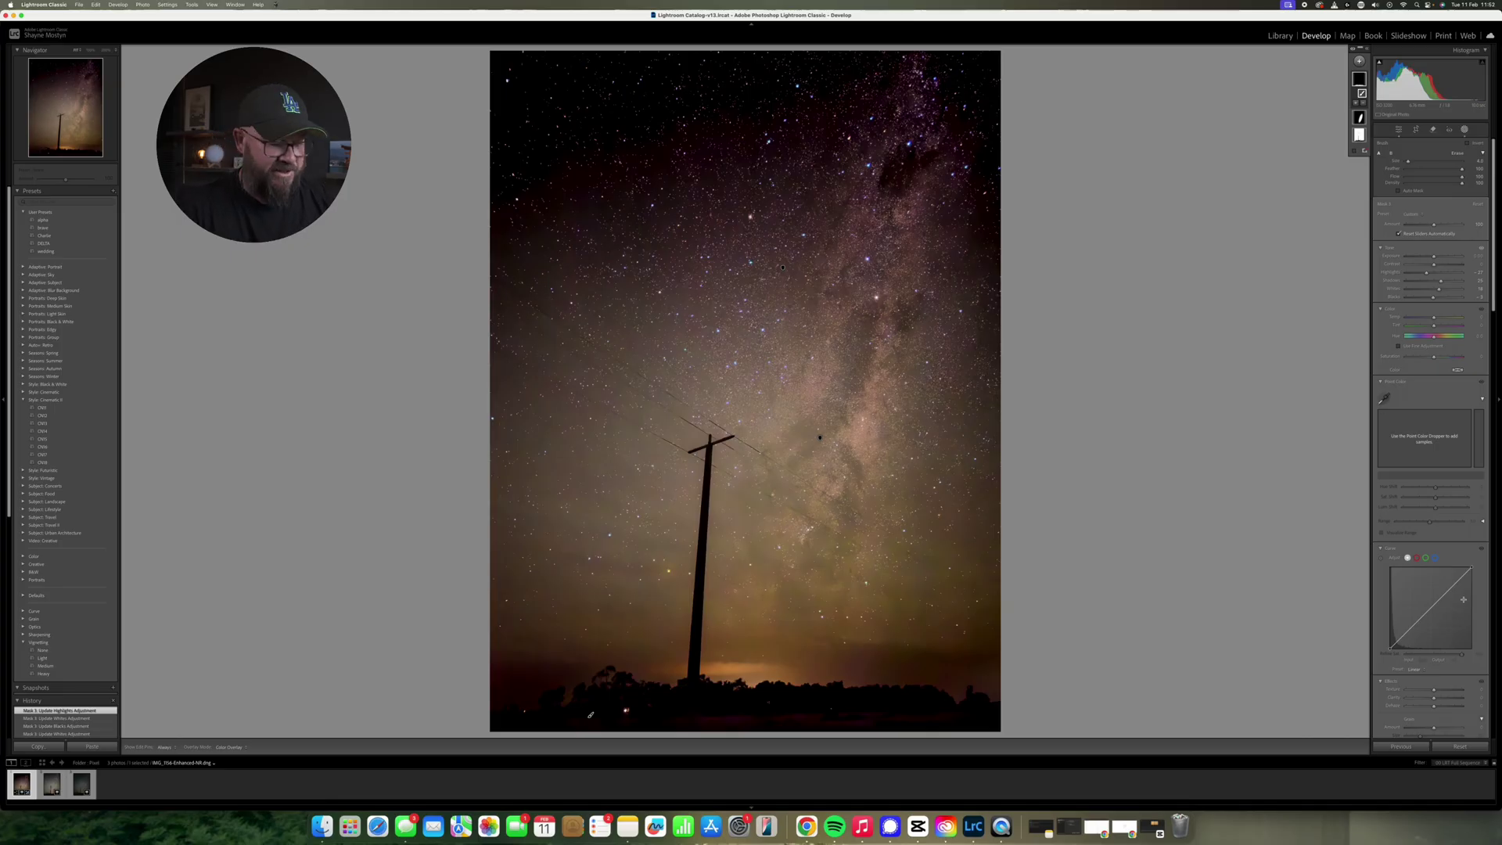
pyautogui.press('Escape')
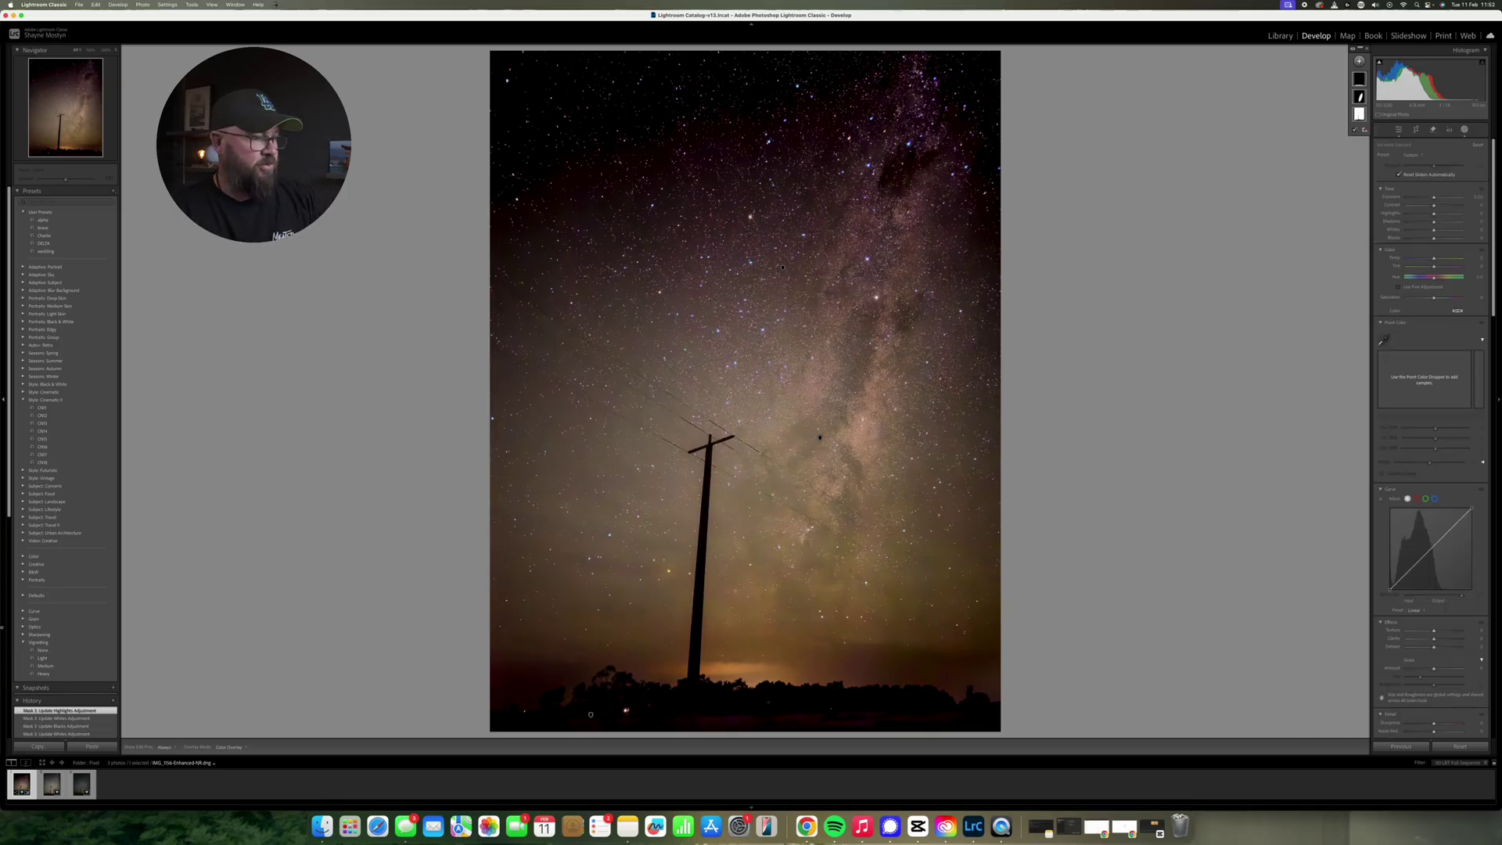
# Switch to the third filmstrip photo and inspect its tree line and foreground at close range.
pyautogui.click(82, 784)
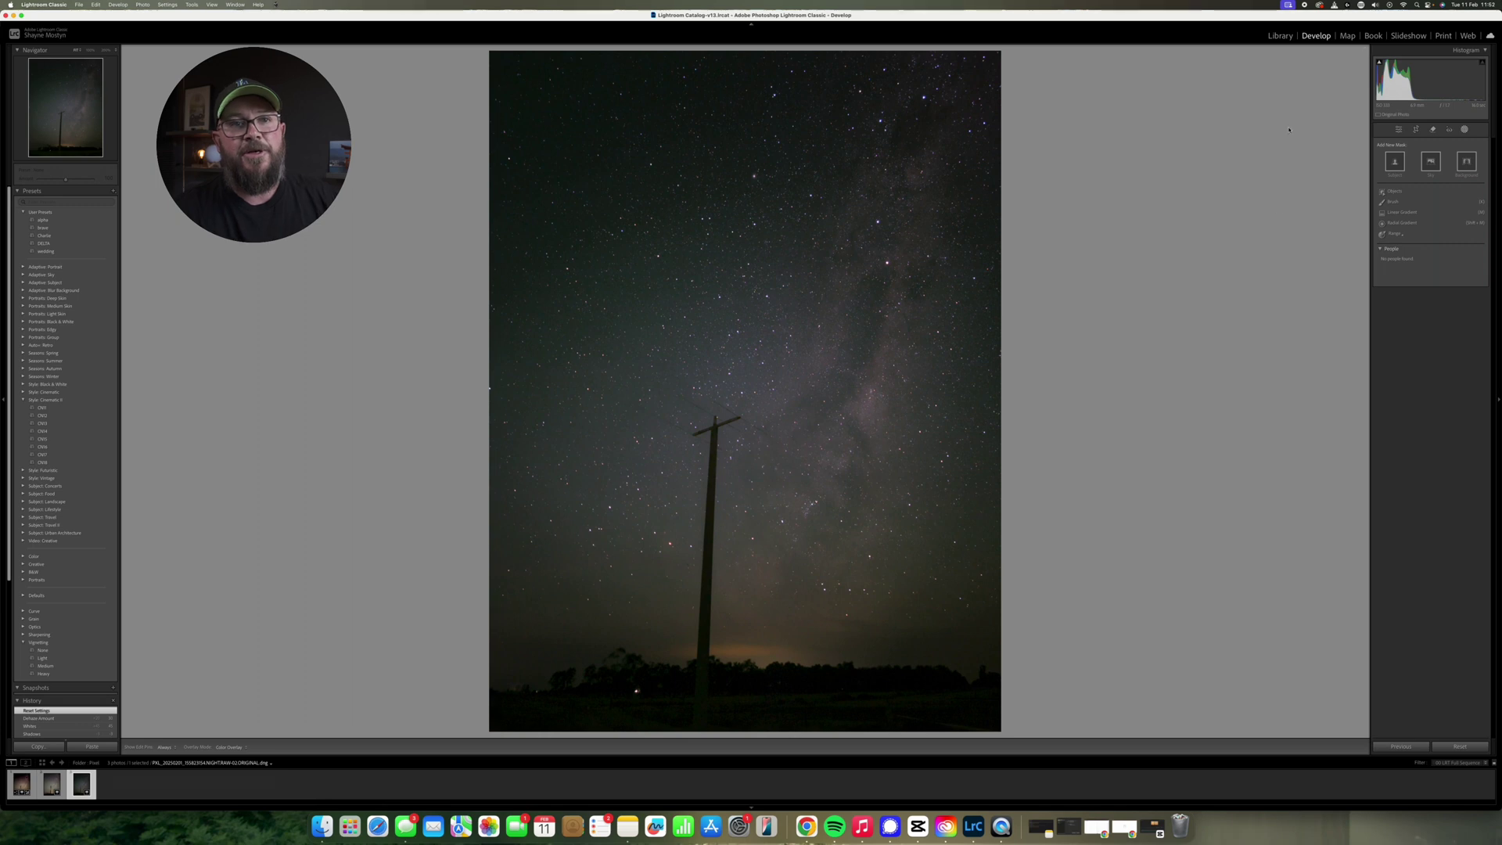
pyautogui.click(1399, 129)
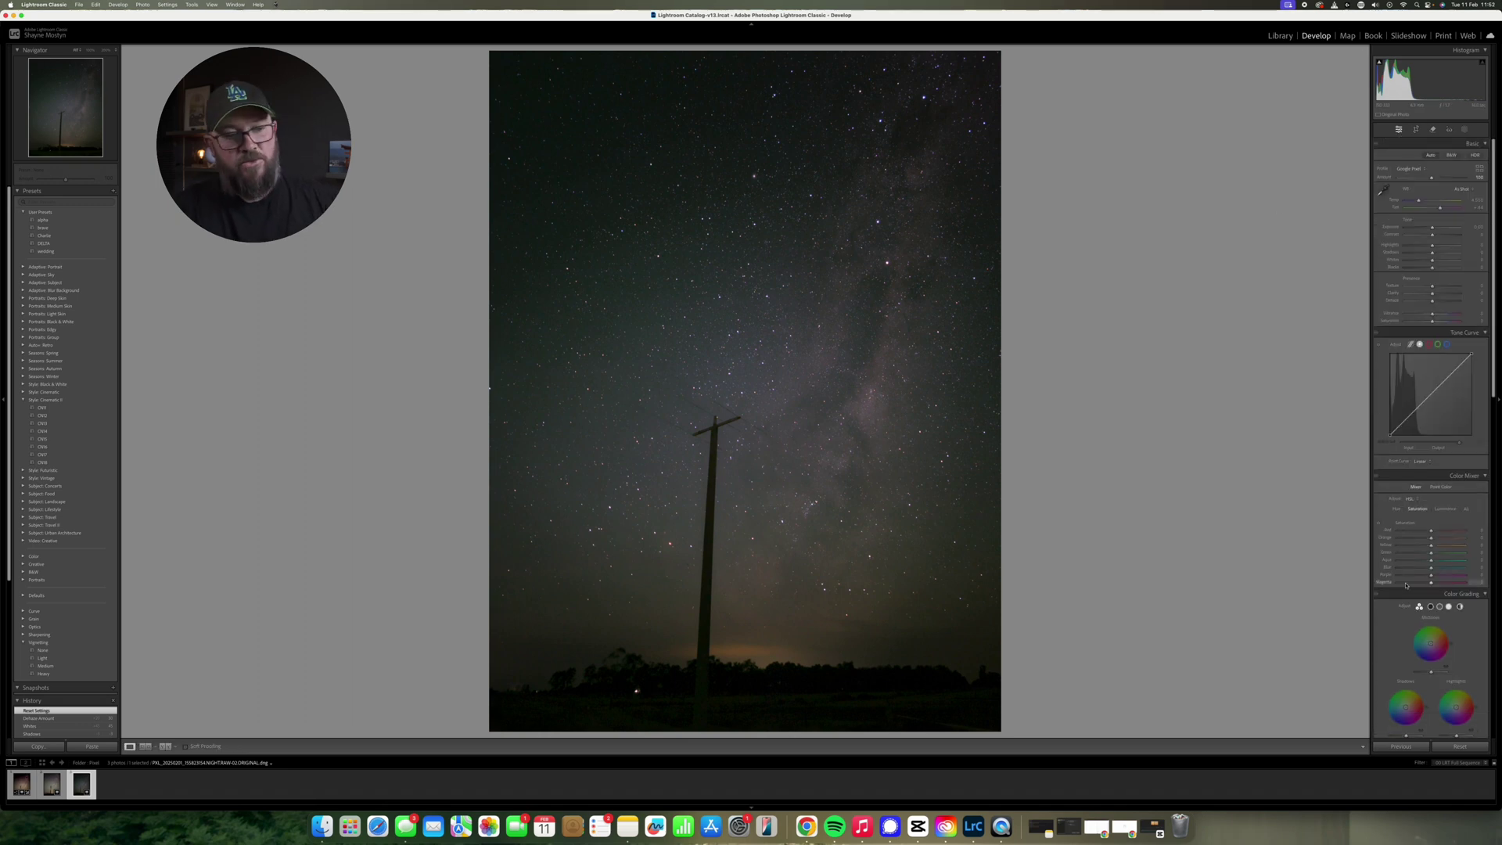
pyautogui.click(740, 704)
pyautogui.moveTo(740, 704); pyautogui.dragTo(775, 370)
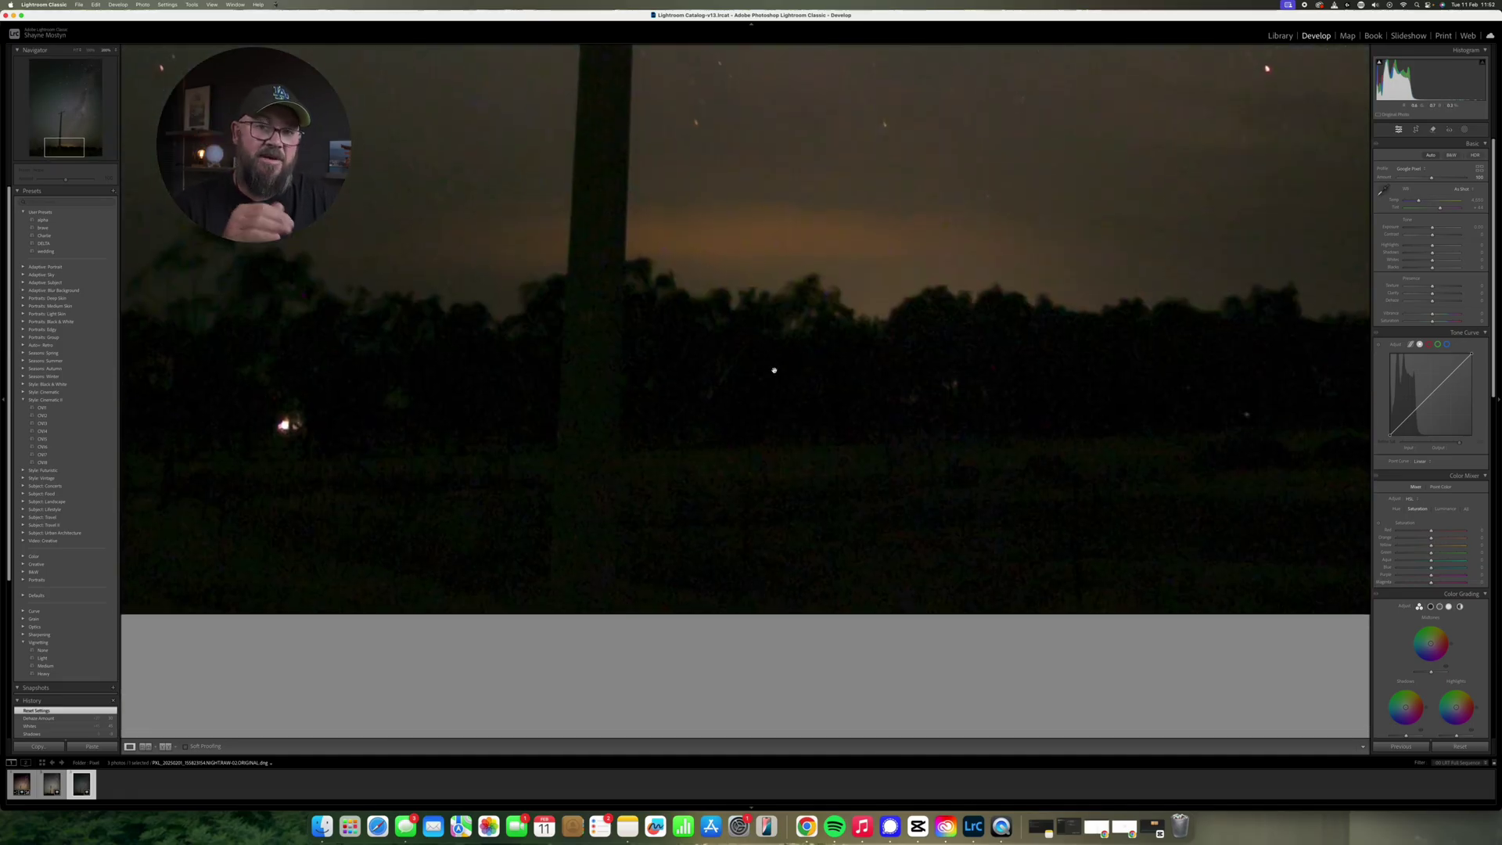
pyautogui.click(775, 370)
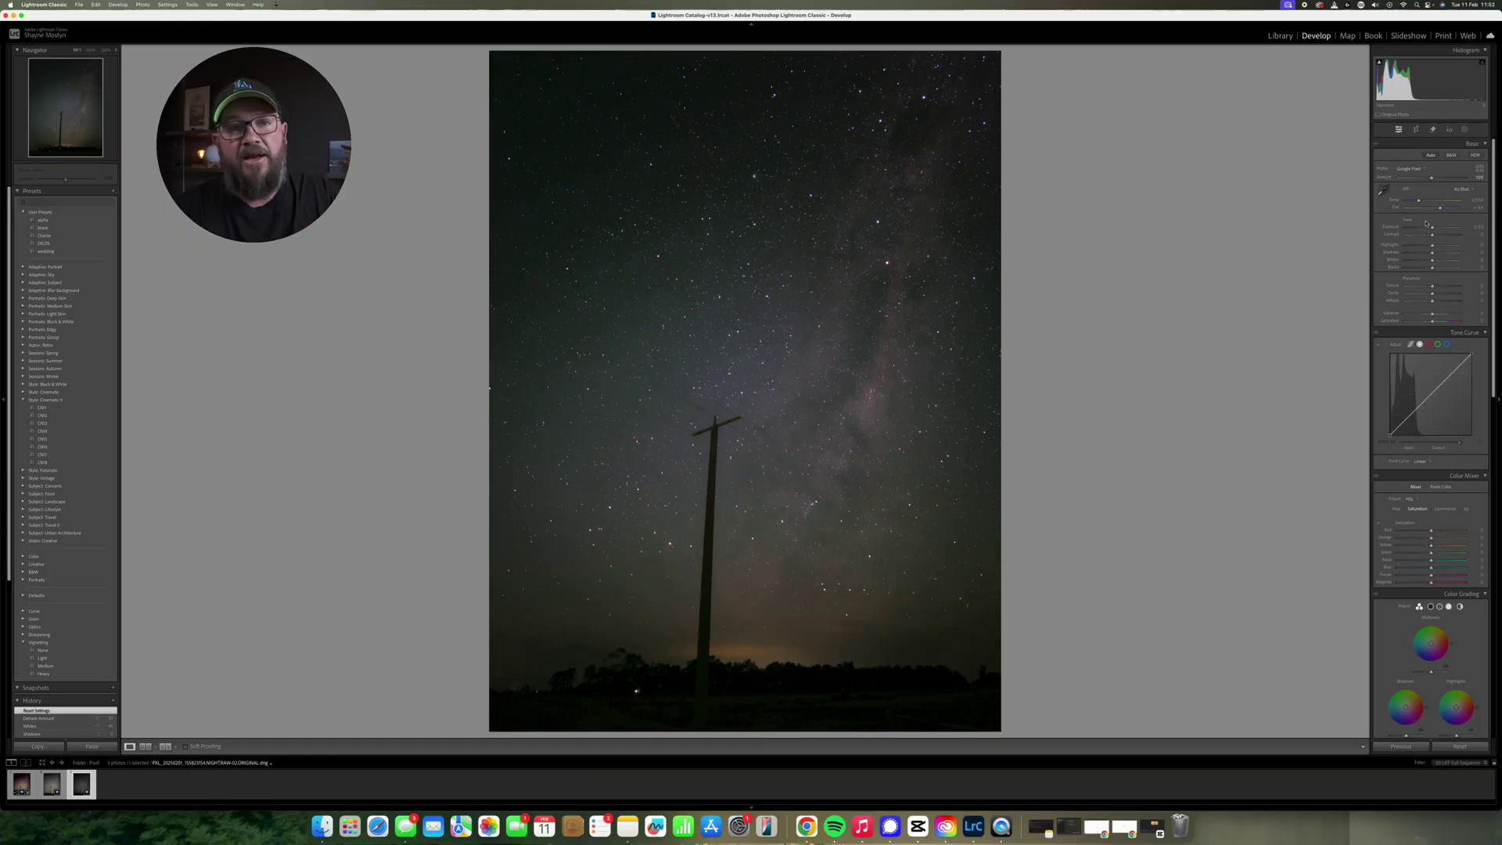
# Warm the third photo's white balance temperature slightly and increase its global Dehaze moderately.
pyautogui.moveTo(1422, 202); pyautogui.dragTo(1426, 203)
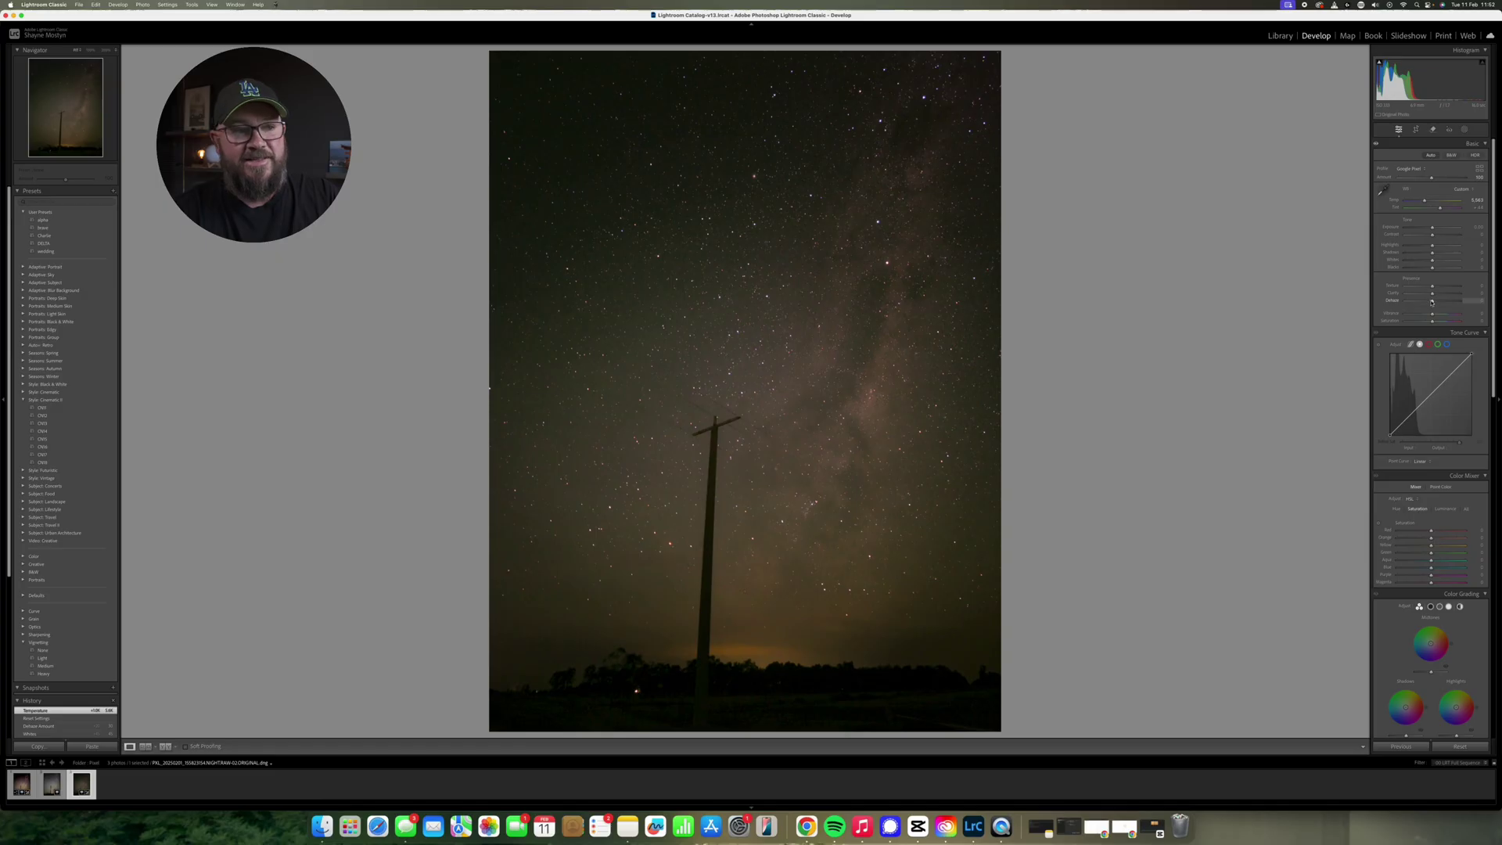
pyautogui.moveTo(1438, 302); pyautogui.dragTo(1446, 302)
# Mask the third photo's sky with lower blacks and higher whites, and try a highlights increase before resetting it.
pyautogui.click(1464, 129)
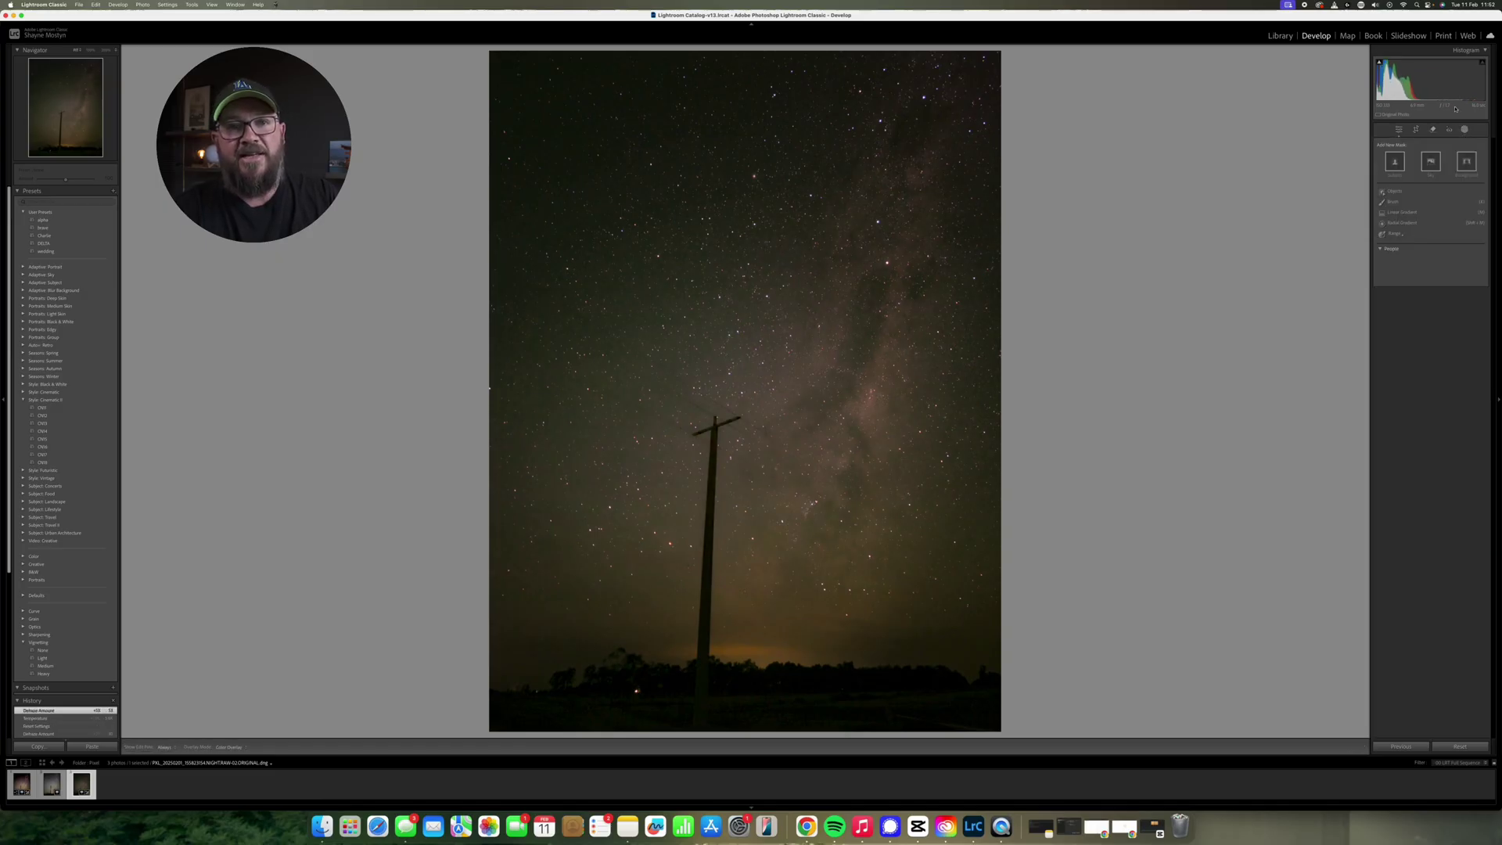
pyautogui.click(1432, 163)
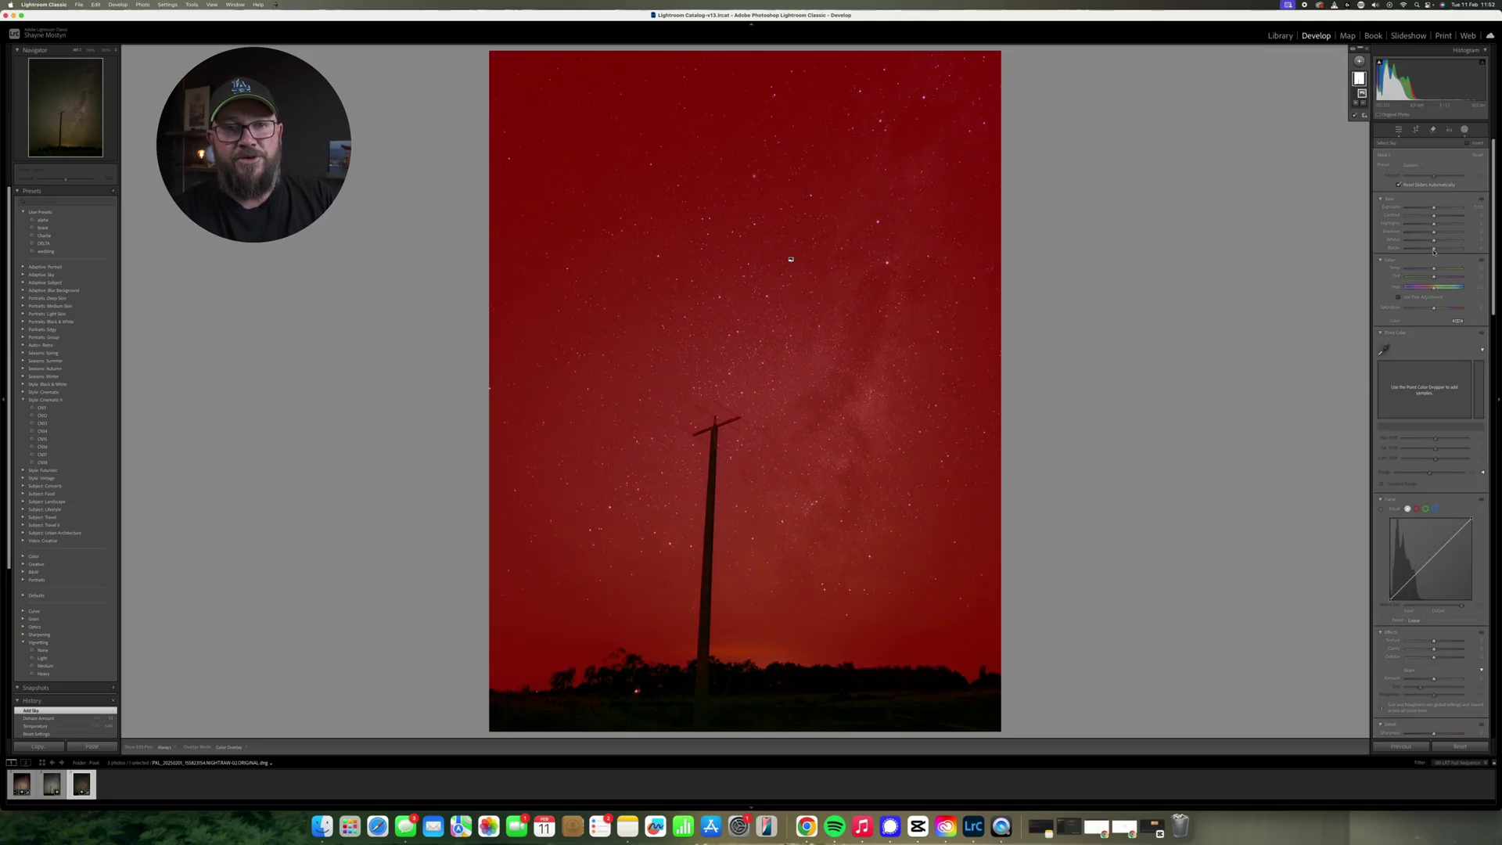
pyautogui.moveTo(1433, 248); pyautogui.dragTo(1442, 244)
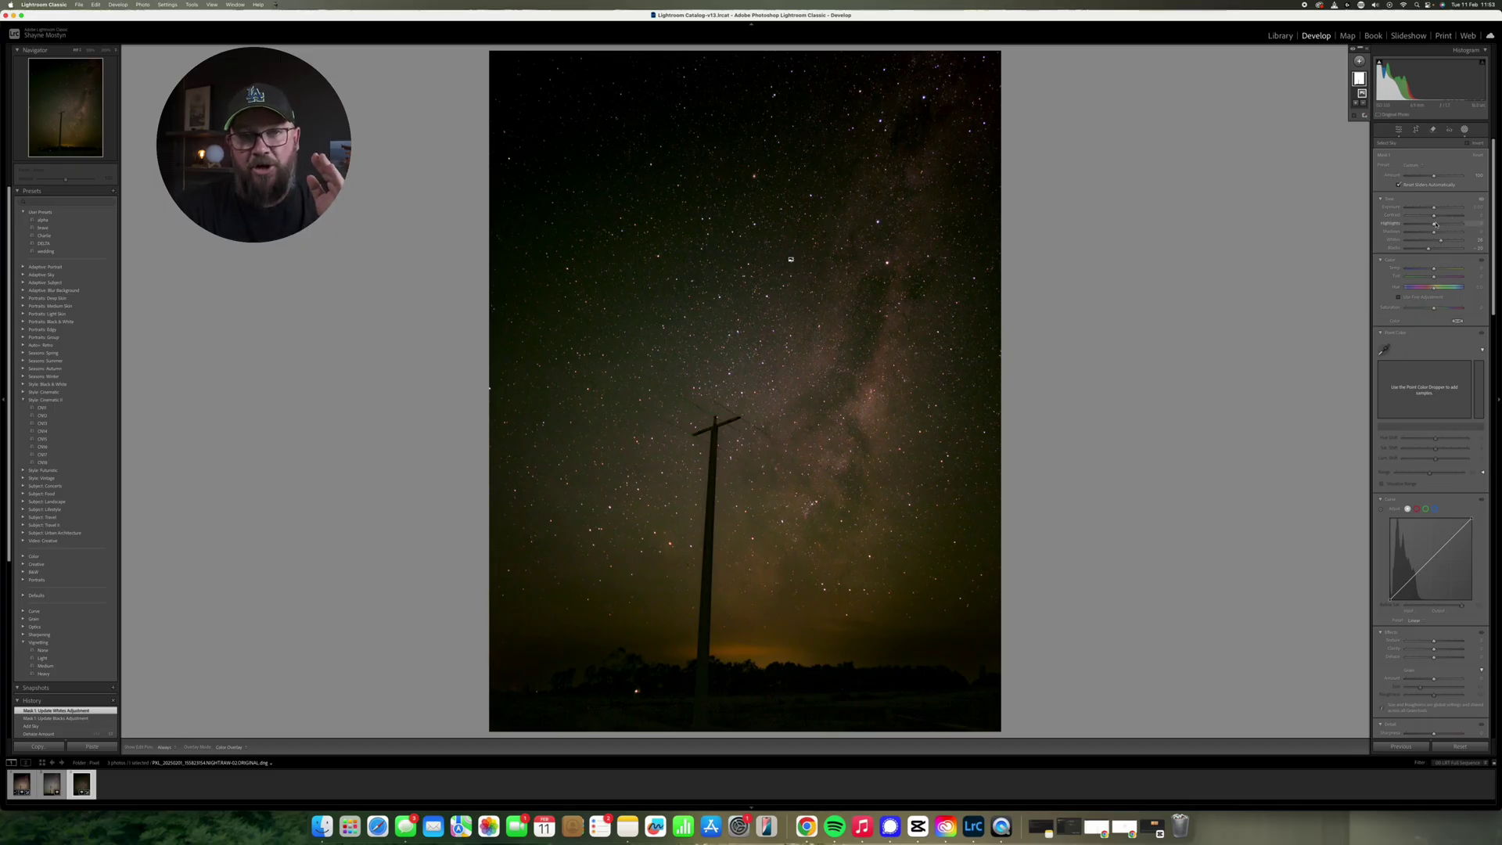
pyautogui.moveTo(1437, 226); pyautogui.dragTo(1442, 227)
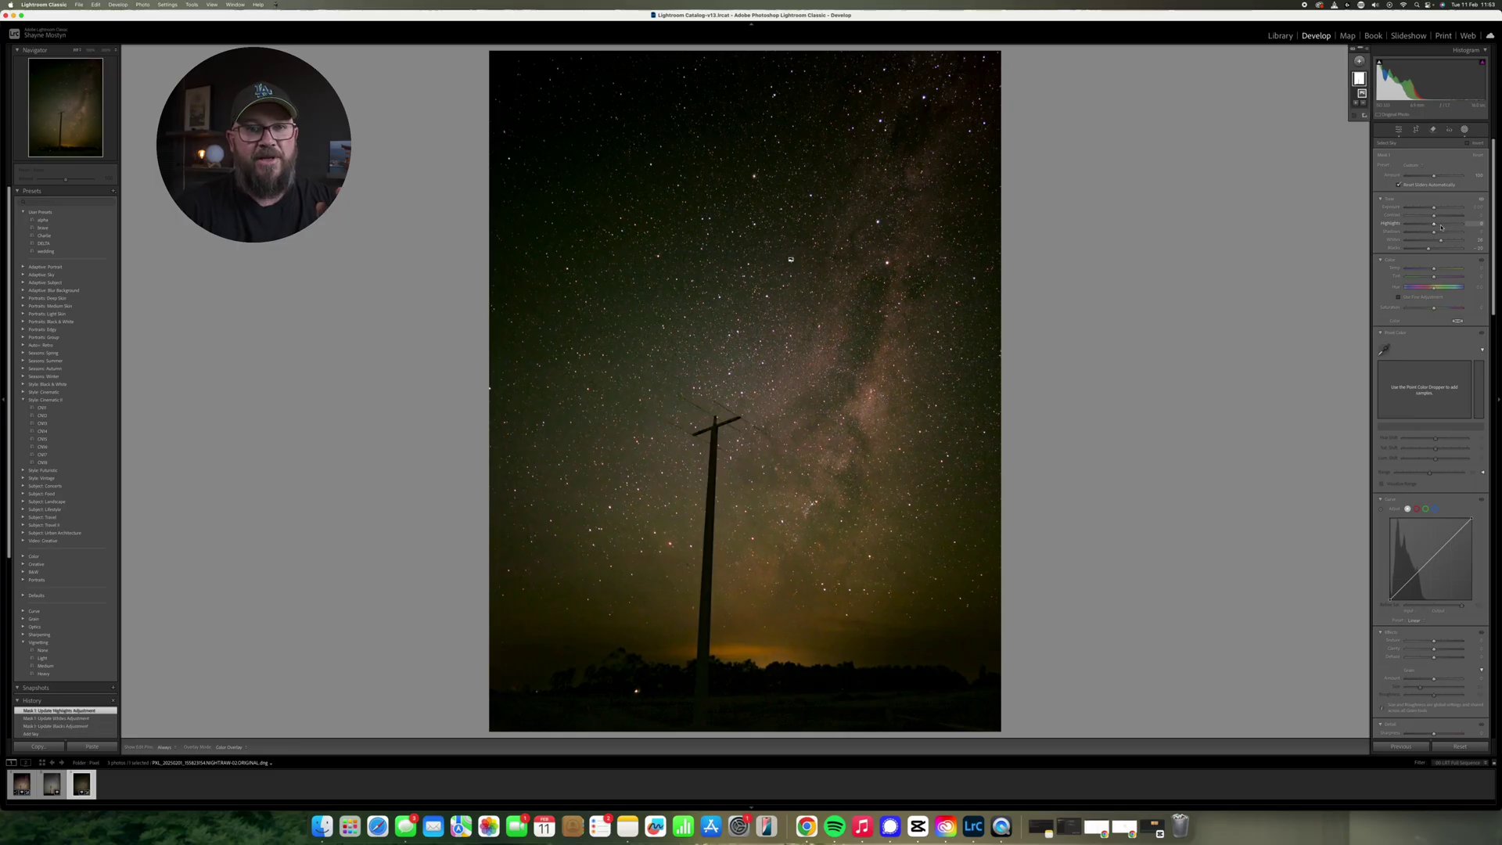
pyautogui.doubleClick(1442, 227)
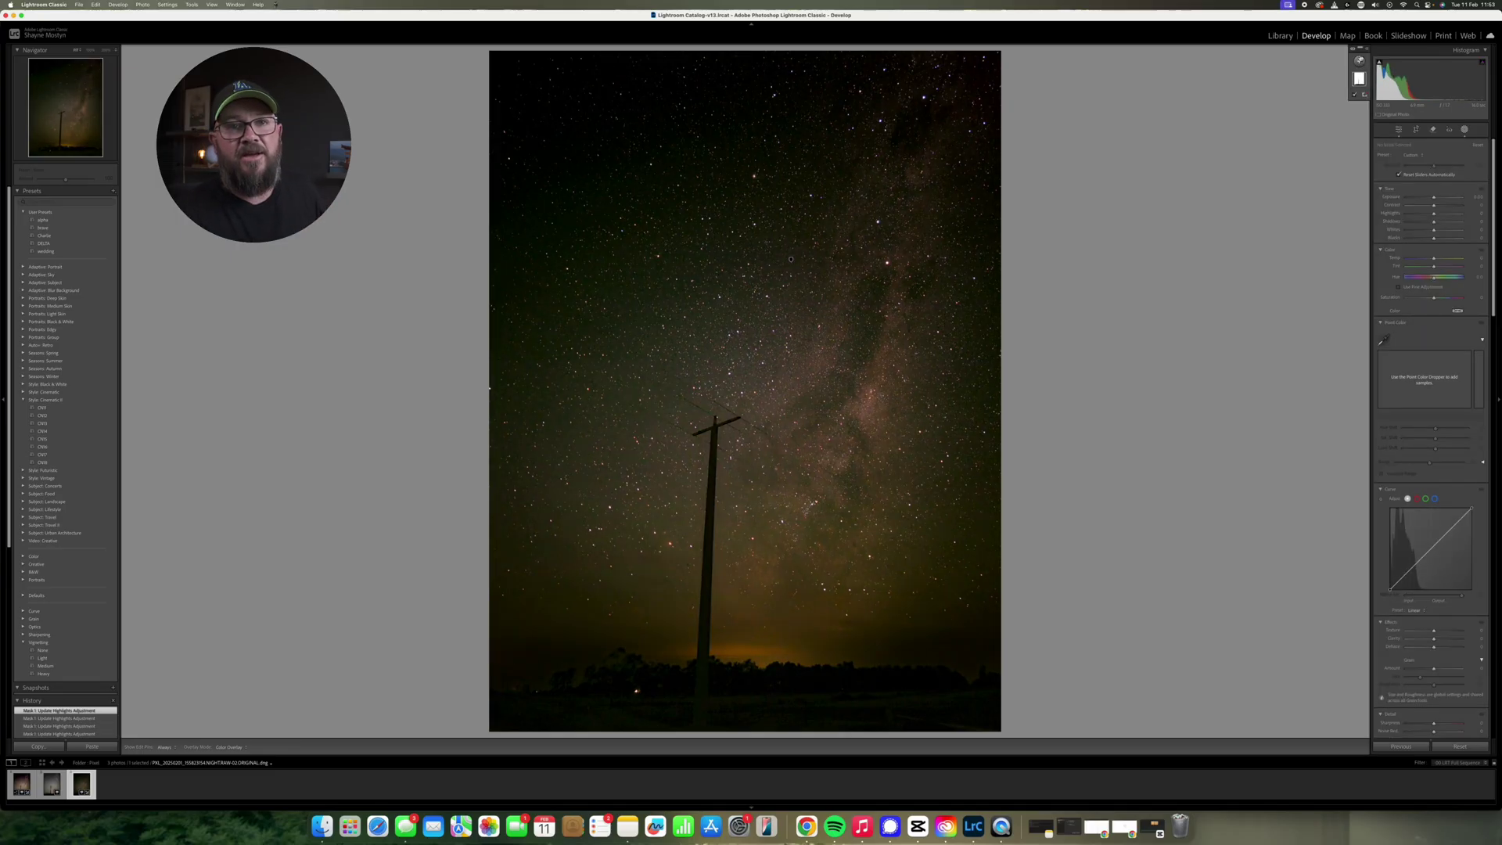
# Add a radial gradient mask to the third photo as a narrow, tilted ellipse over the Milky Way core.
pyautogui.click(1360, 61)
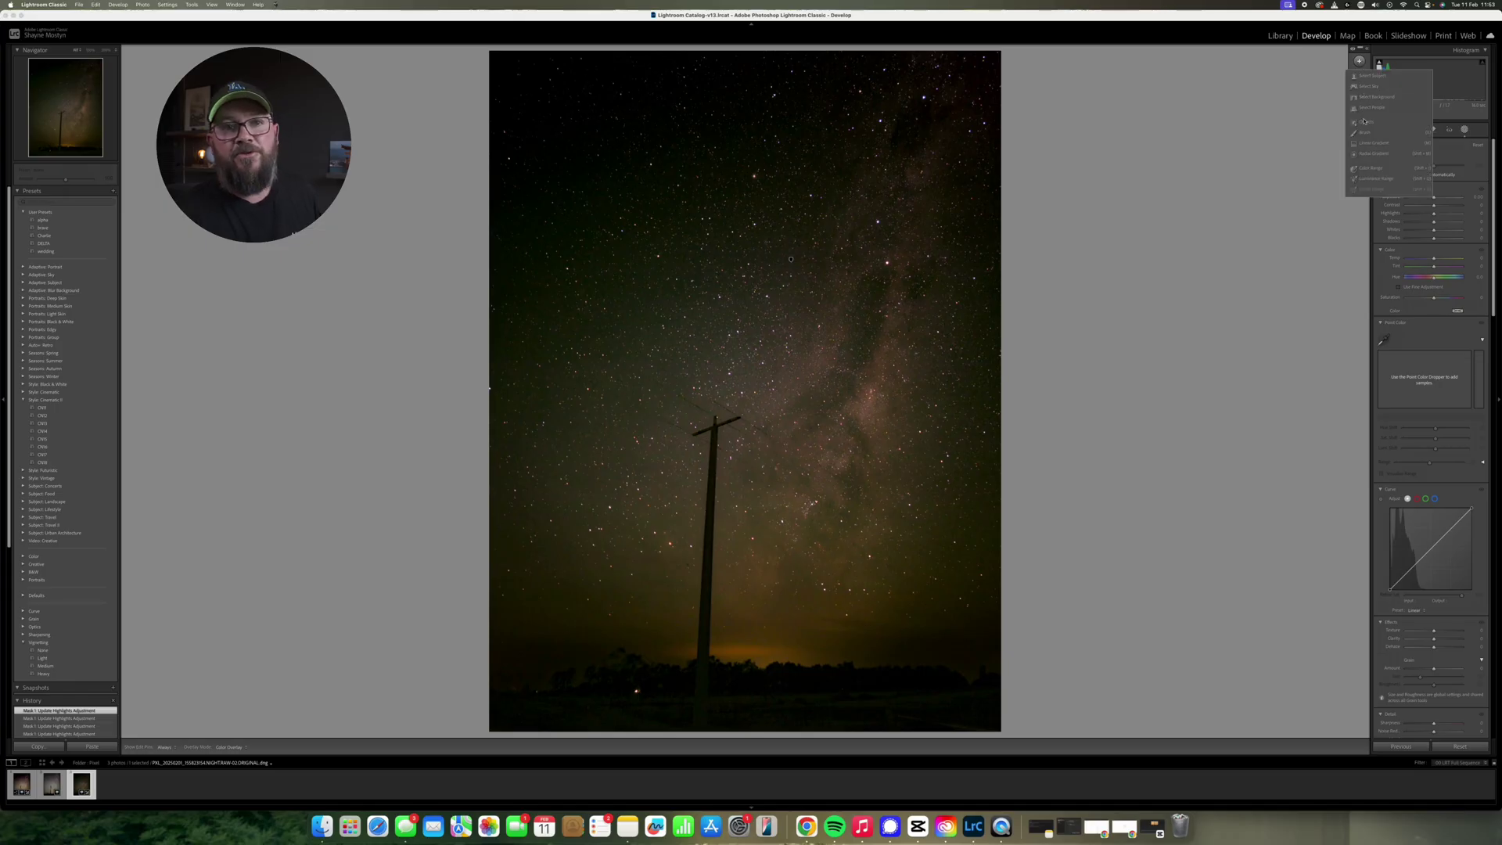
pyautogui.click(1371, 154)
pyautogui.moveTo(831, 380); pyautogui.dragTo(925, 648)
pyautogui.moveTo(837, 661); pyautogui.dragTo(733, 657)
pyautogui.moveTo(831, 379); pyautogui.dragTo(794, 491)
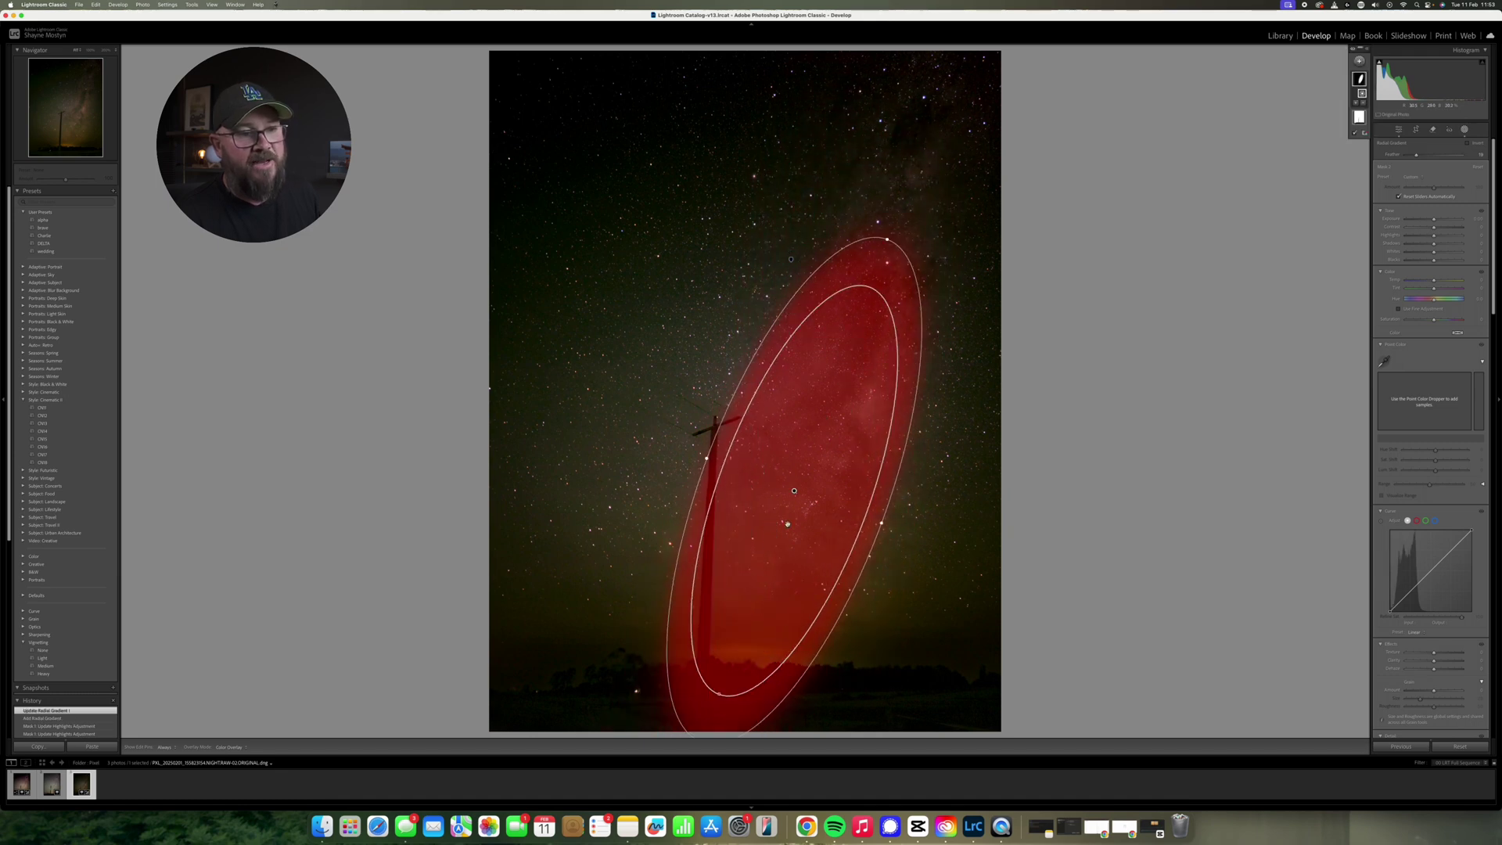
pyautogui.moveTo(707, 460); pyautogui.dragTo(721, 464)
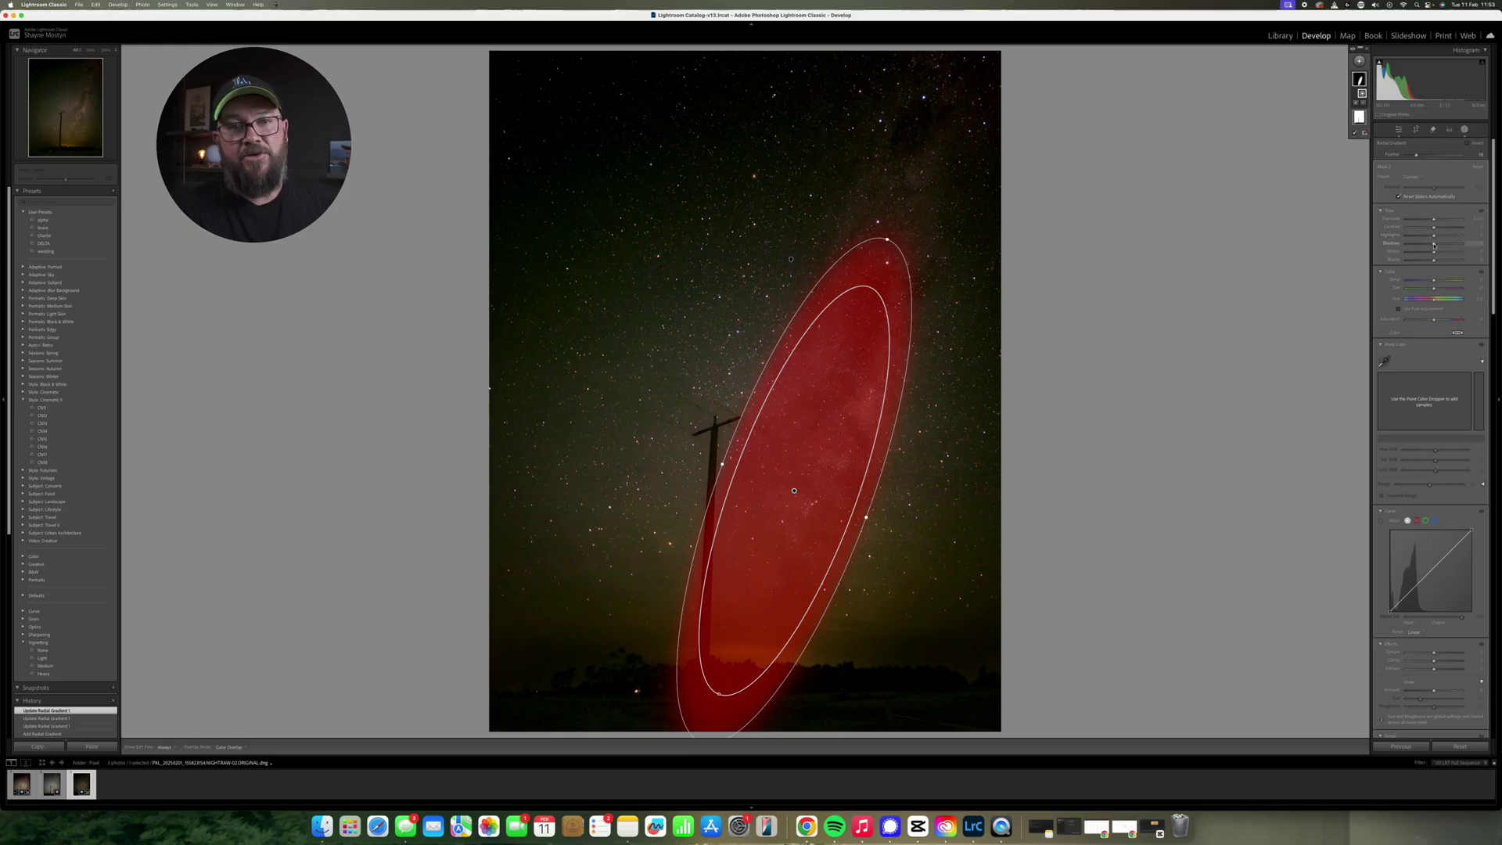
# Increase the Clarity of the third photo's radial Milky Way mask.
pyautogui.scroll(-10, 1431, 436)
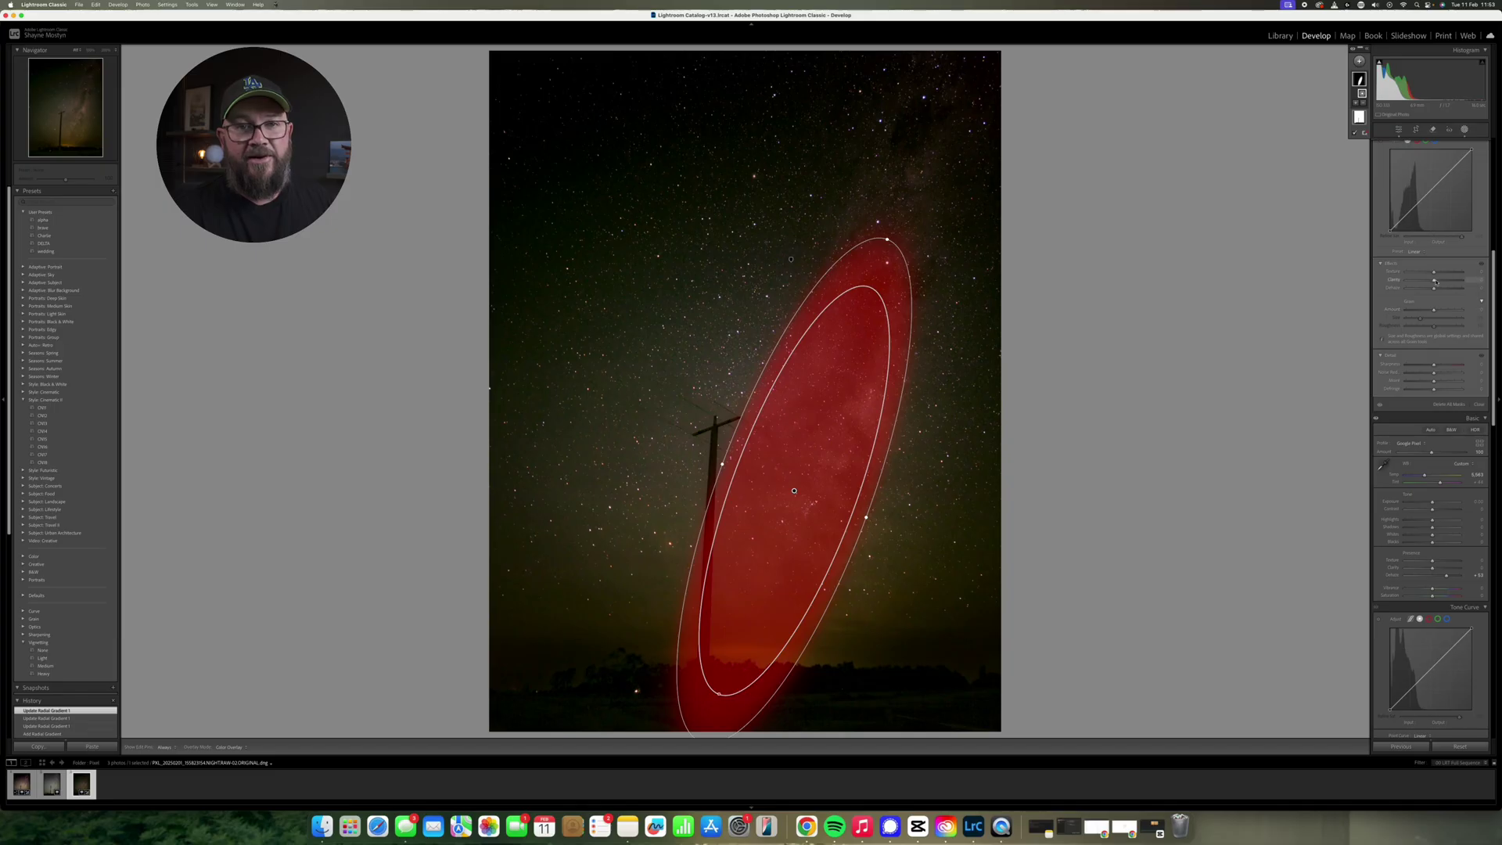
pyautogui.click(1439, 283)
pyautogui.moveTo(1439, 284); pyautogui.dragTo(1448, 281)
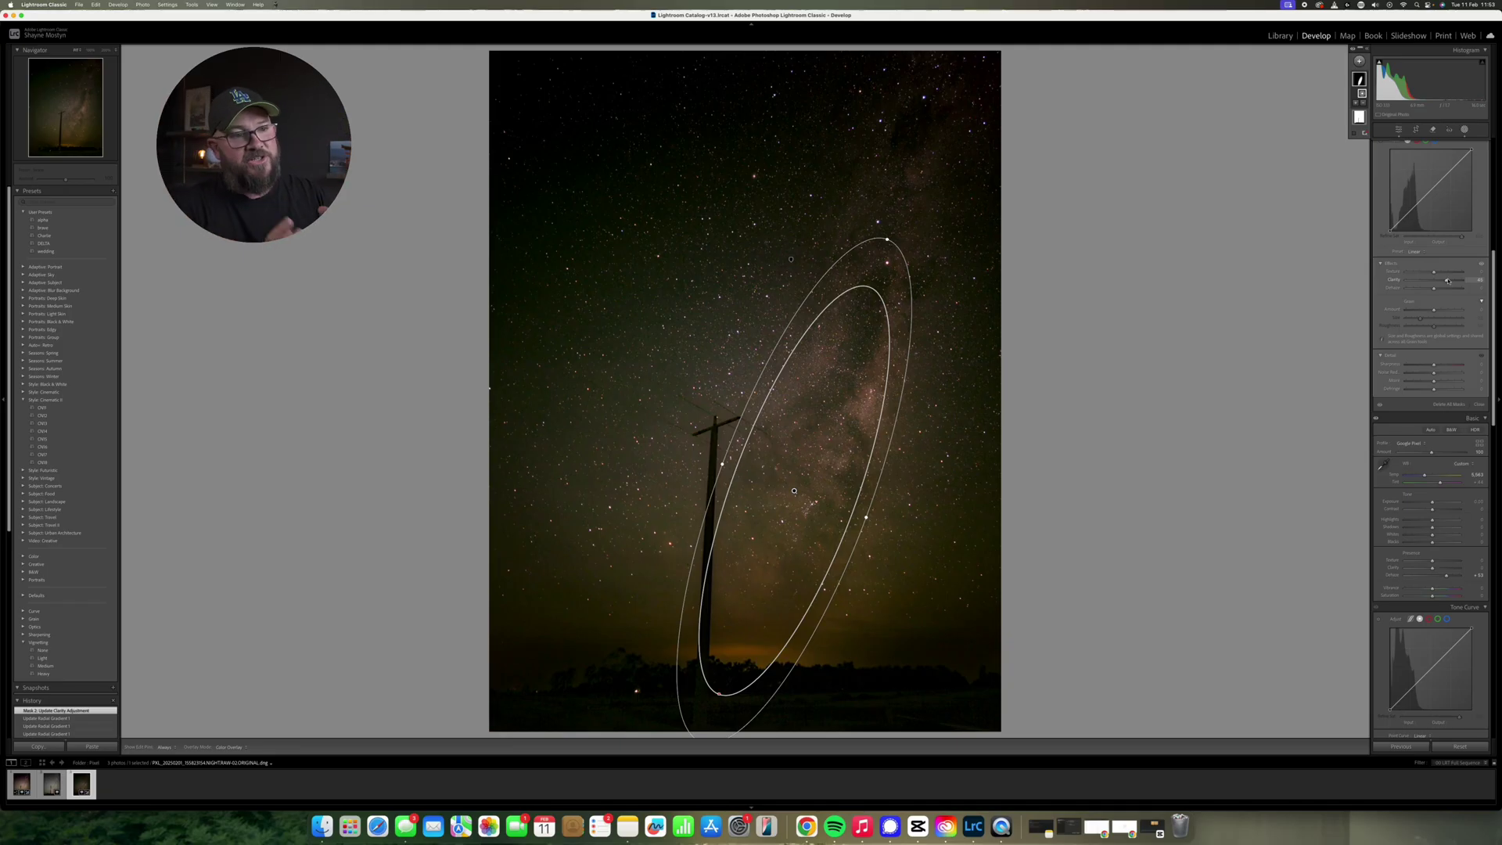
pyautogui.press('Escape')
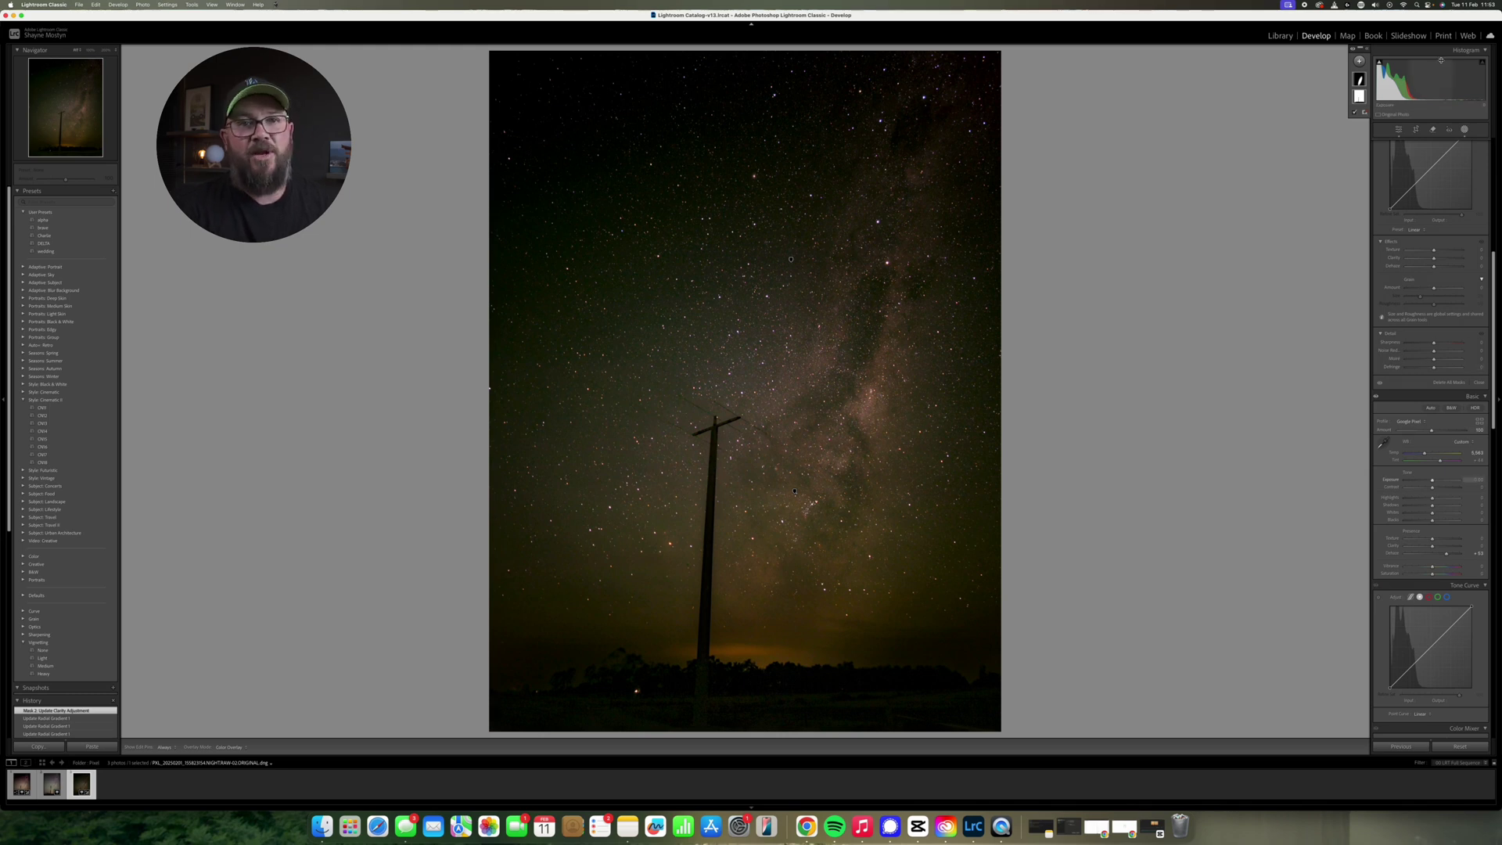
# Brush a new mask over the dark ground along the third photo's lower edge and raise its shadows slightly.
pyautogui.click(1360, 61)
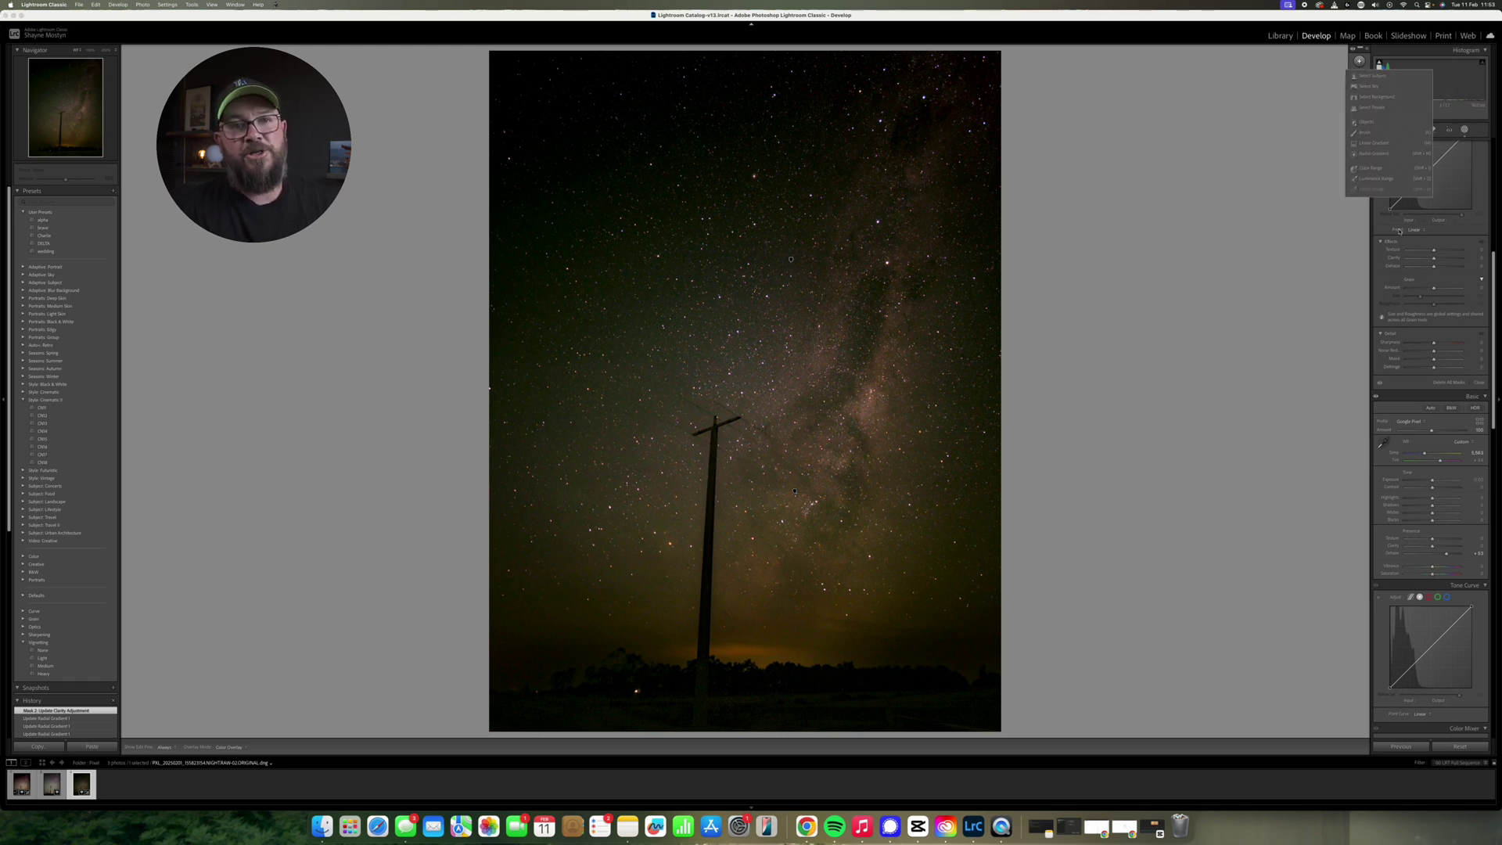
pyautogui.click(1375, 109)
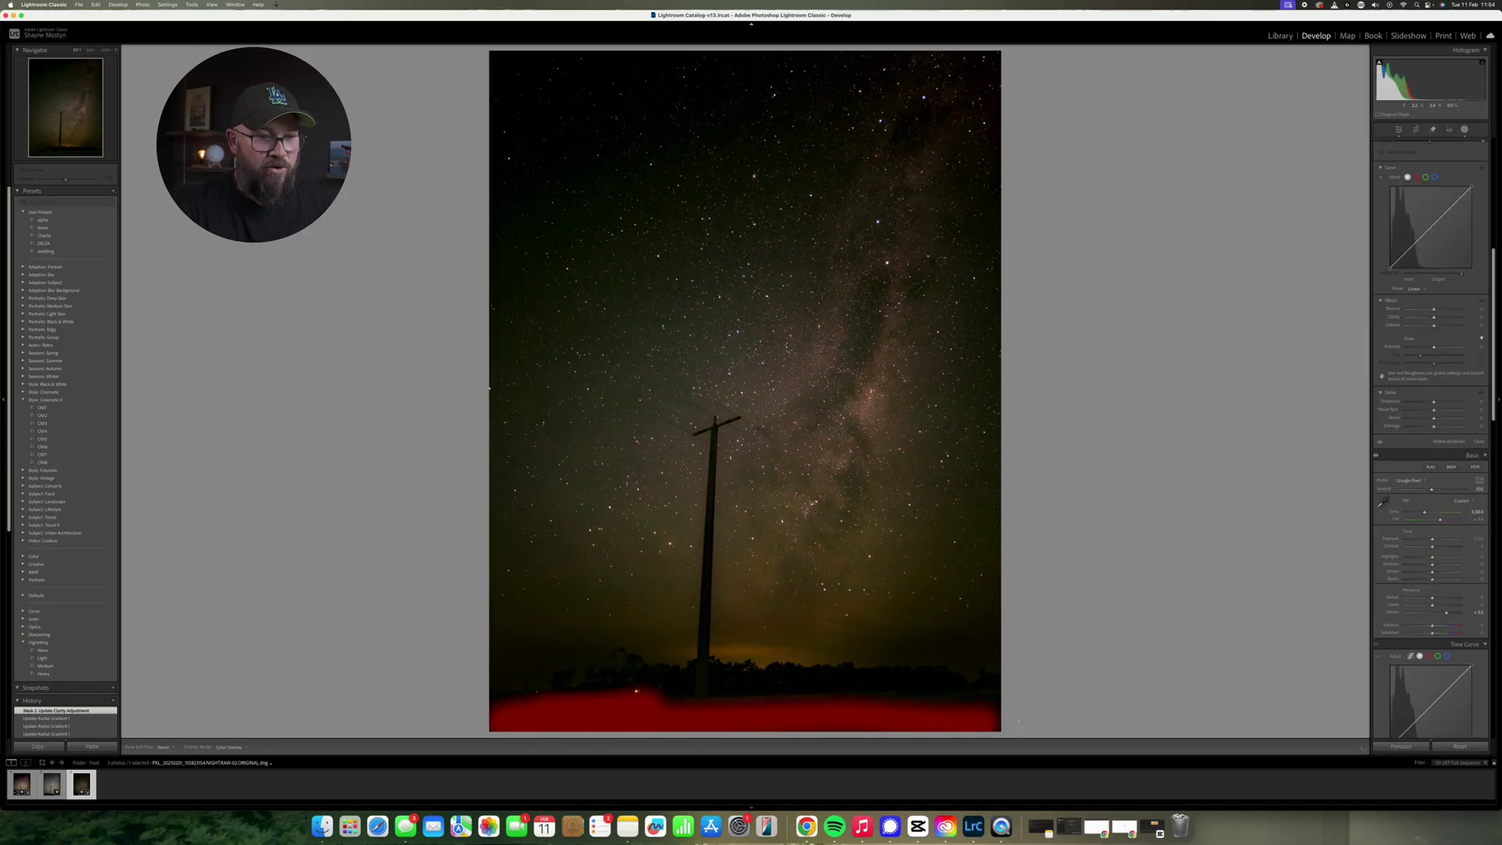
pyautogui.moveTo(1019, 721)
pyautogui.mouseDown()
pyautogui.moveTo(845, 698)
pyautogui.moveTo(584, 720)
pyautogui.mouseUp()
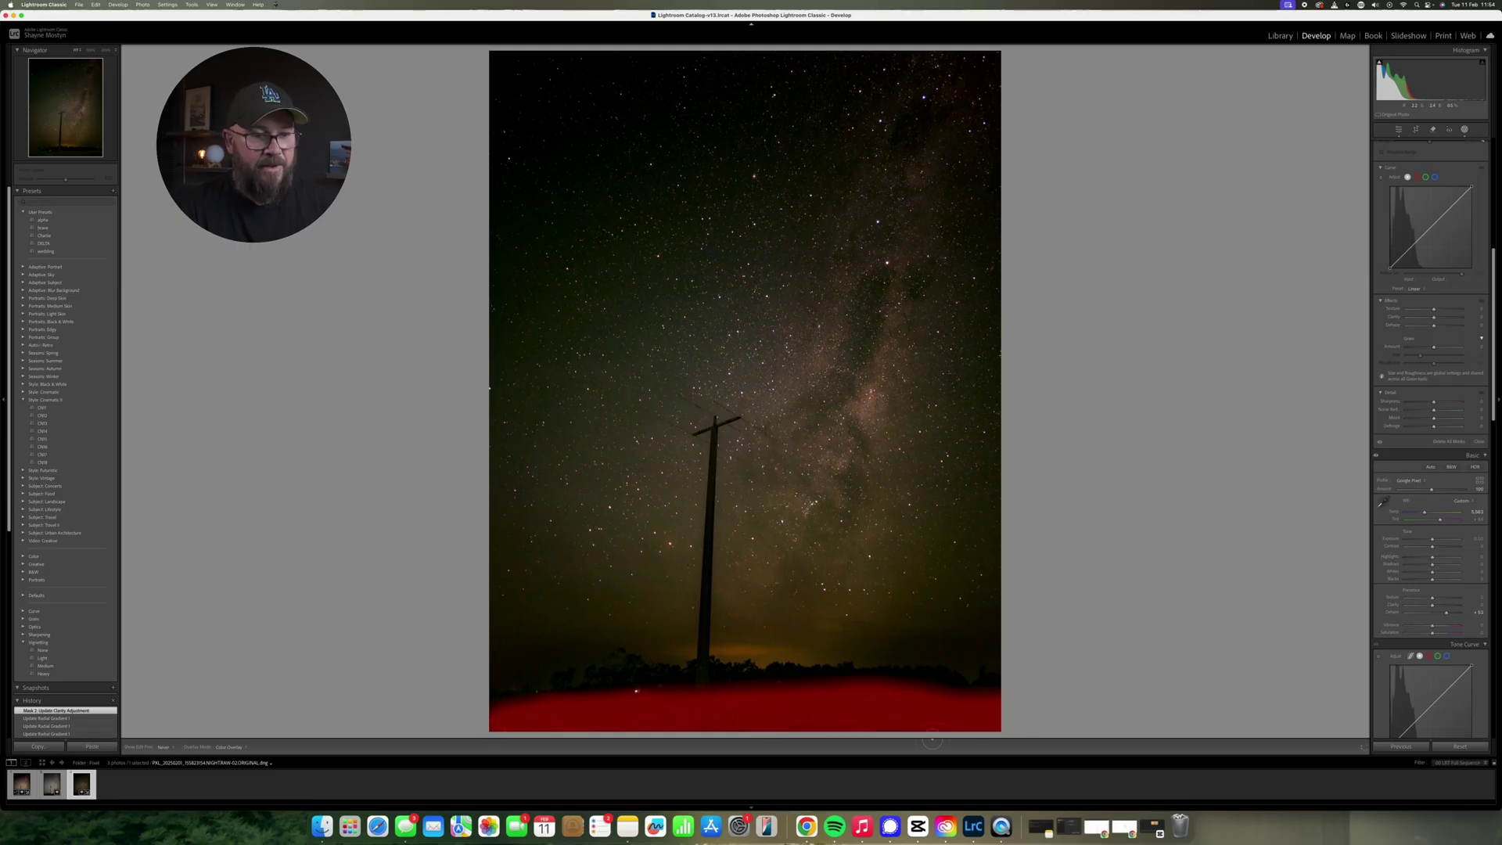
pyautogui.scroll(5, 1432, 352)
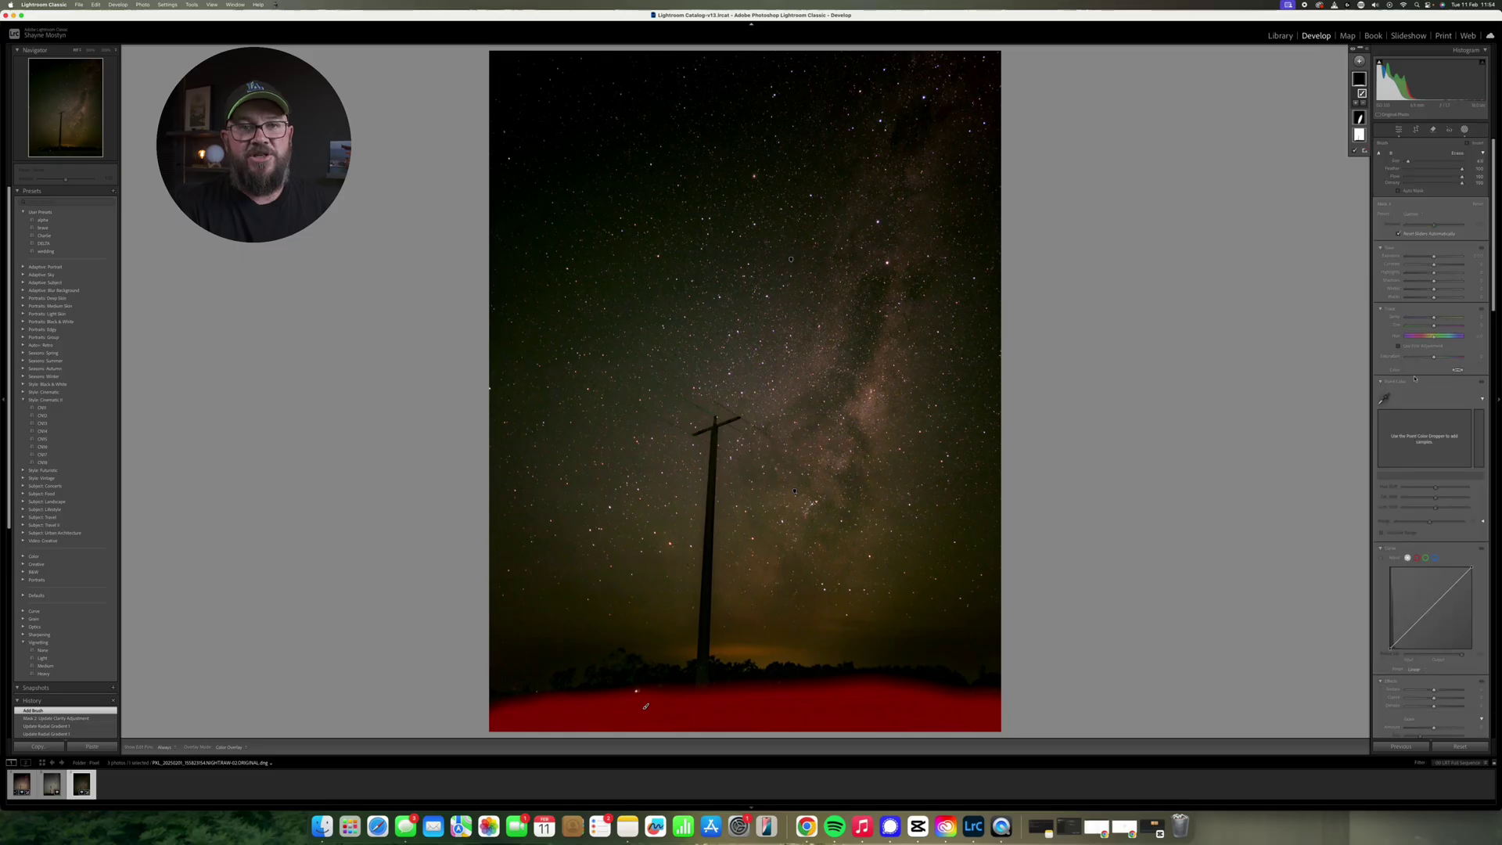
pyautogui.moveTo(1435, 283); pyautogui.dragTo(1438, 283)
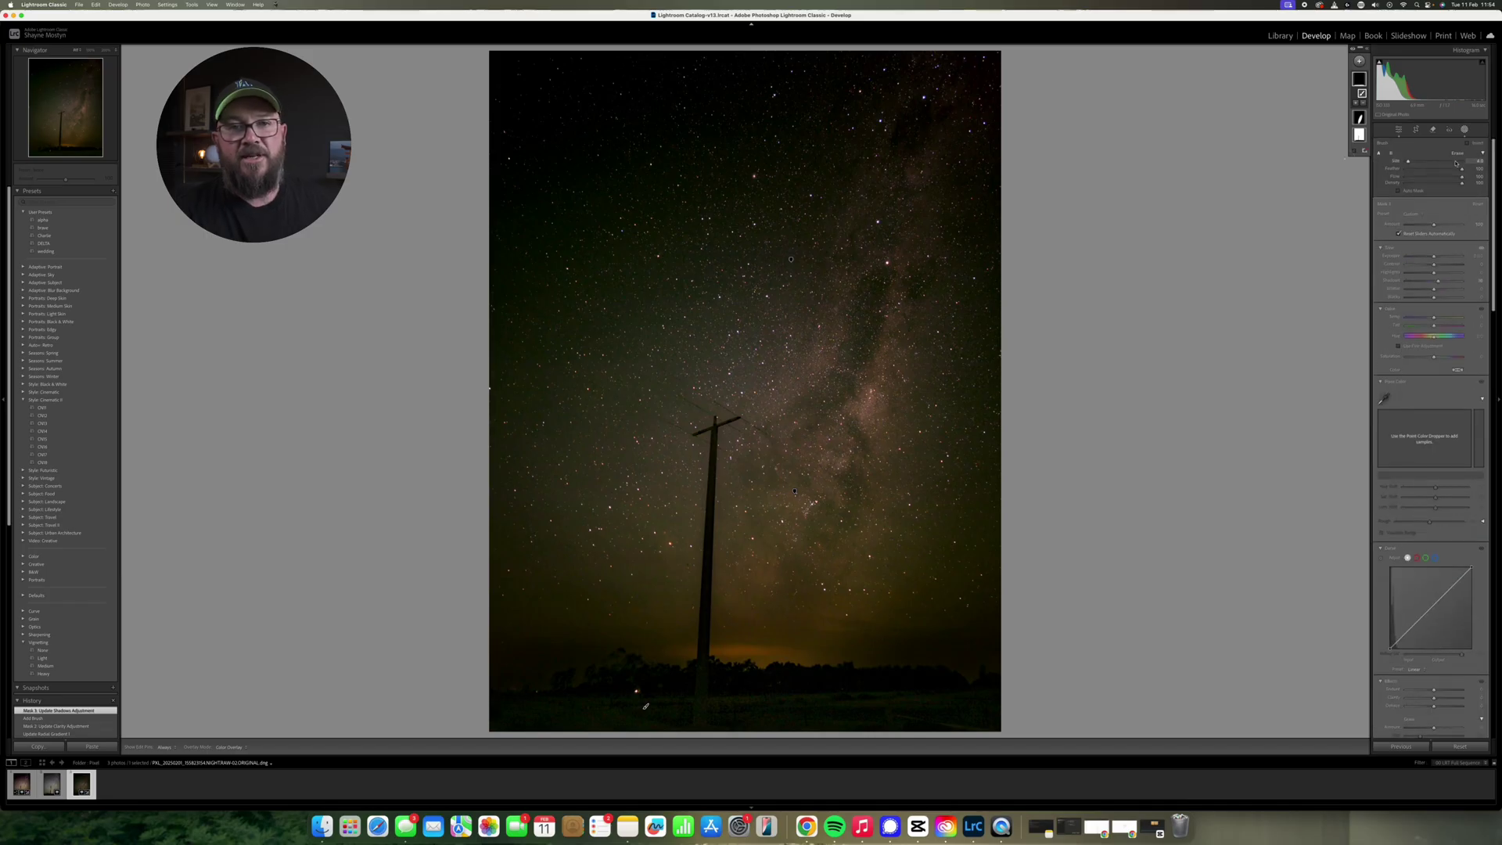
# Increase the third photo's manual luminance noise reduction moderately and check the Milky Way core up close.
pyautogui.scroll(-5, 1432, 352)
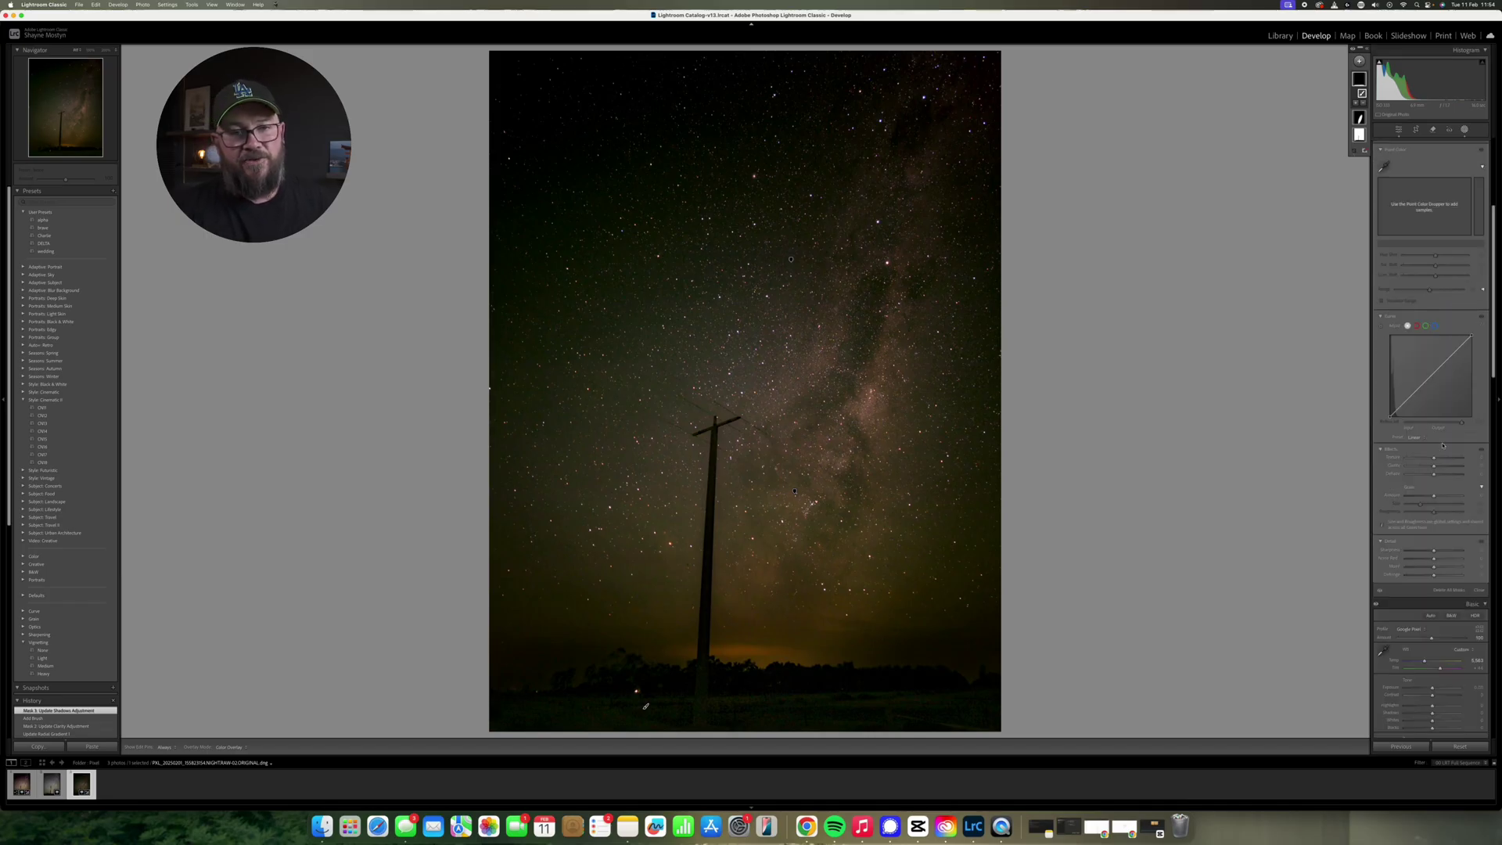
pyautogui.scroll(-5, 1437, 482)
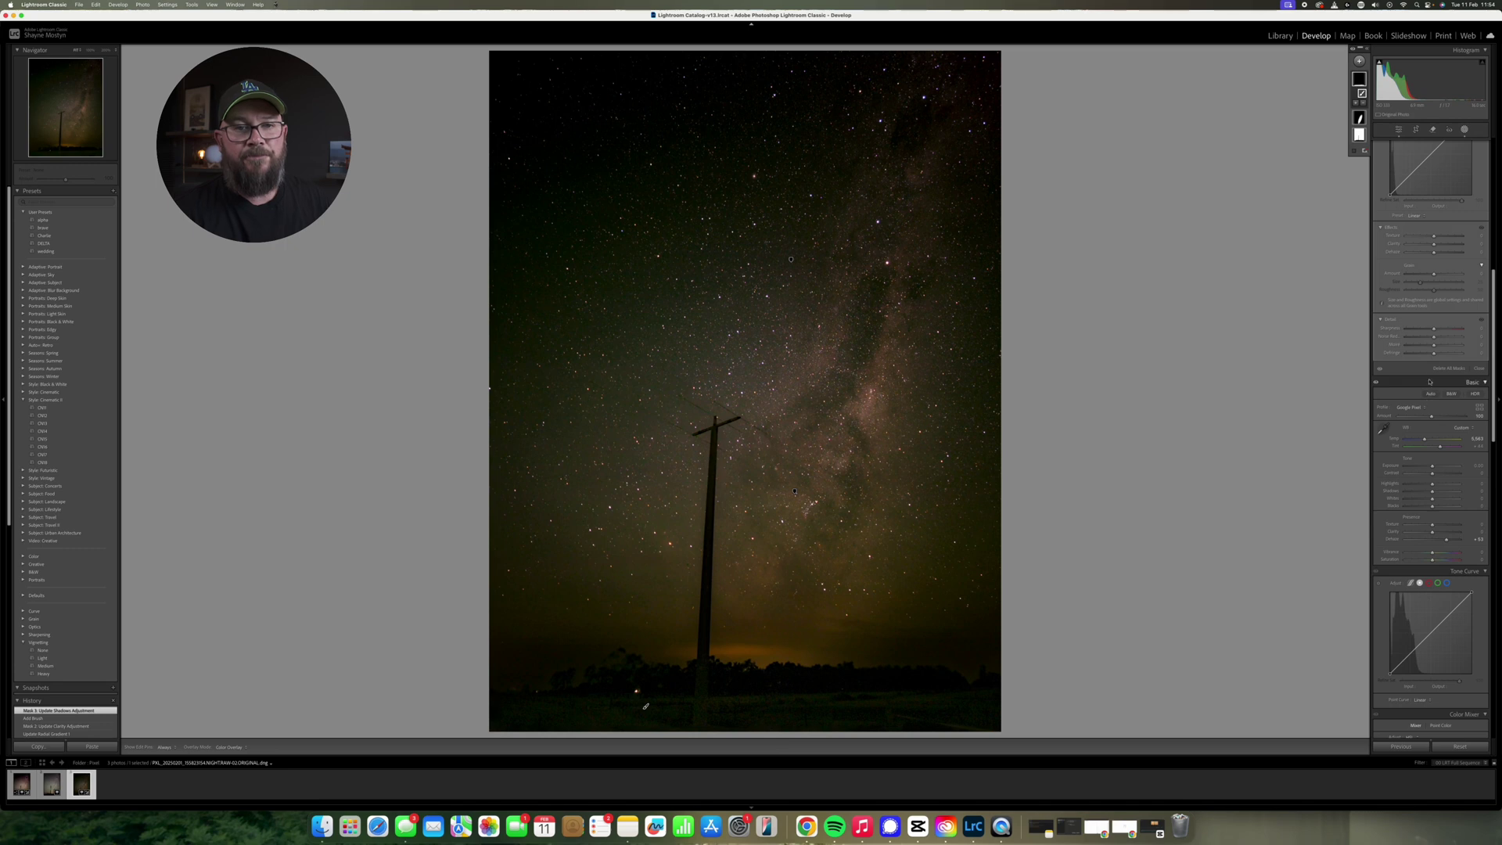
pyautogui.scroll(-5, 1440, 438)
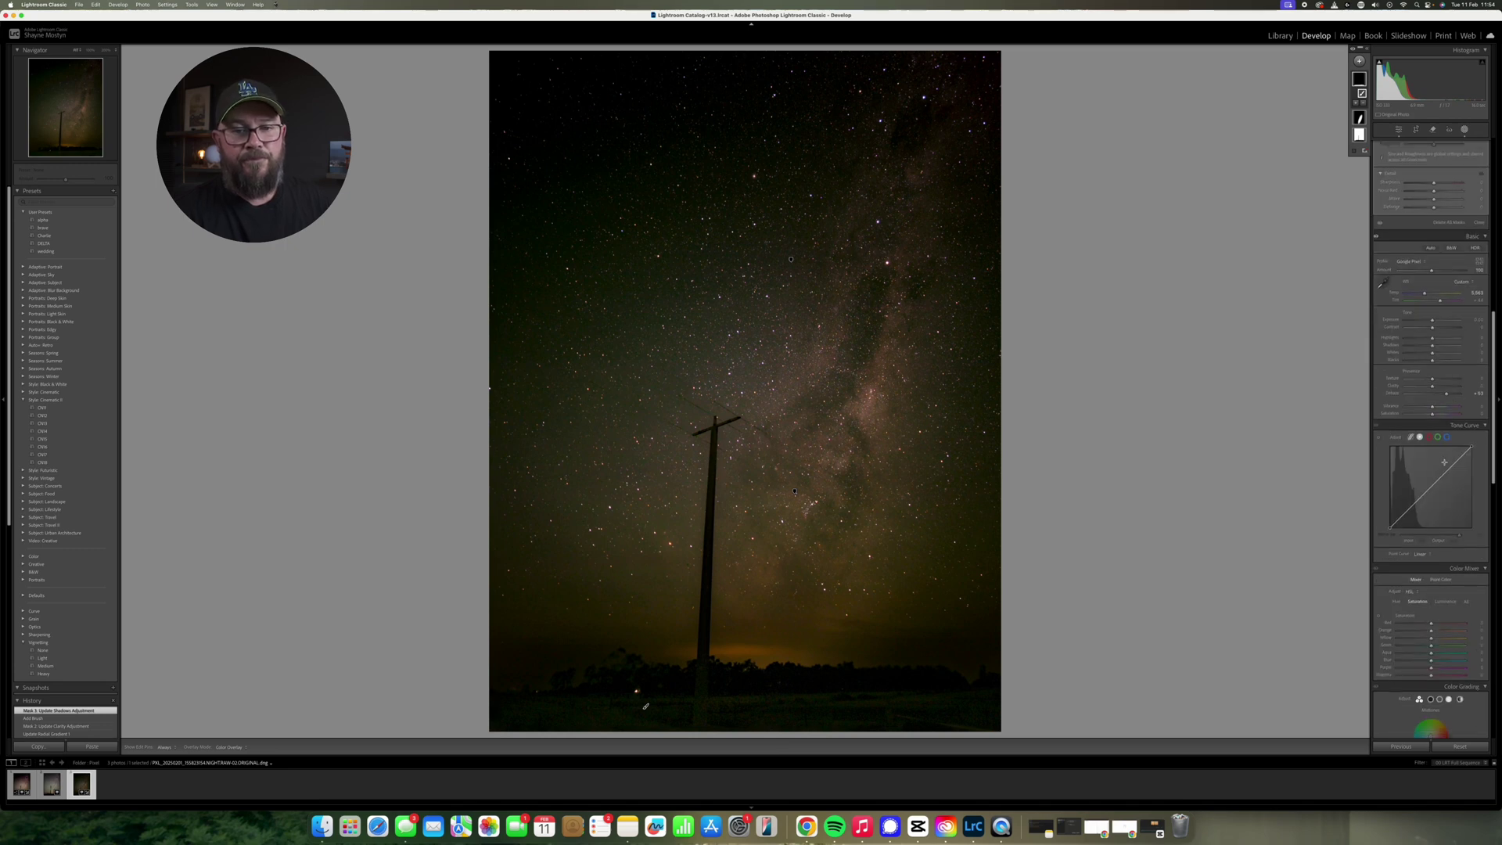
pyautogui.scroll(-15, 1444, 463)
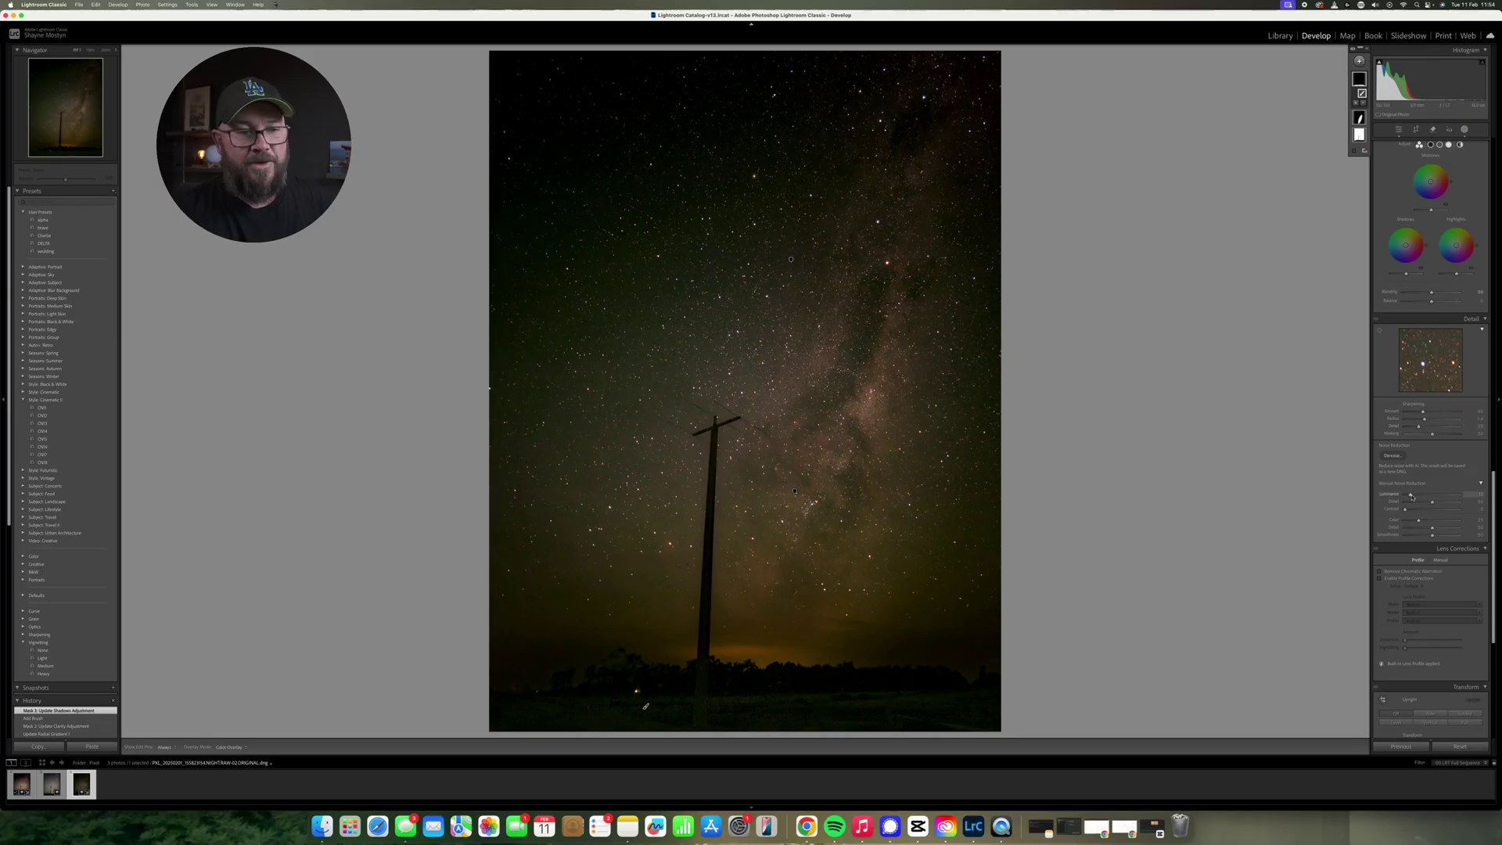
pyautogui.moveTo(1412, 496); pyautogui.dragTo(1428, 498)
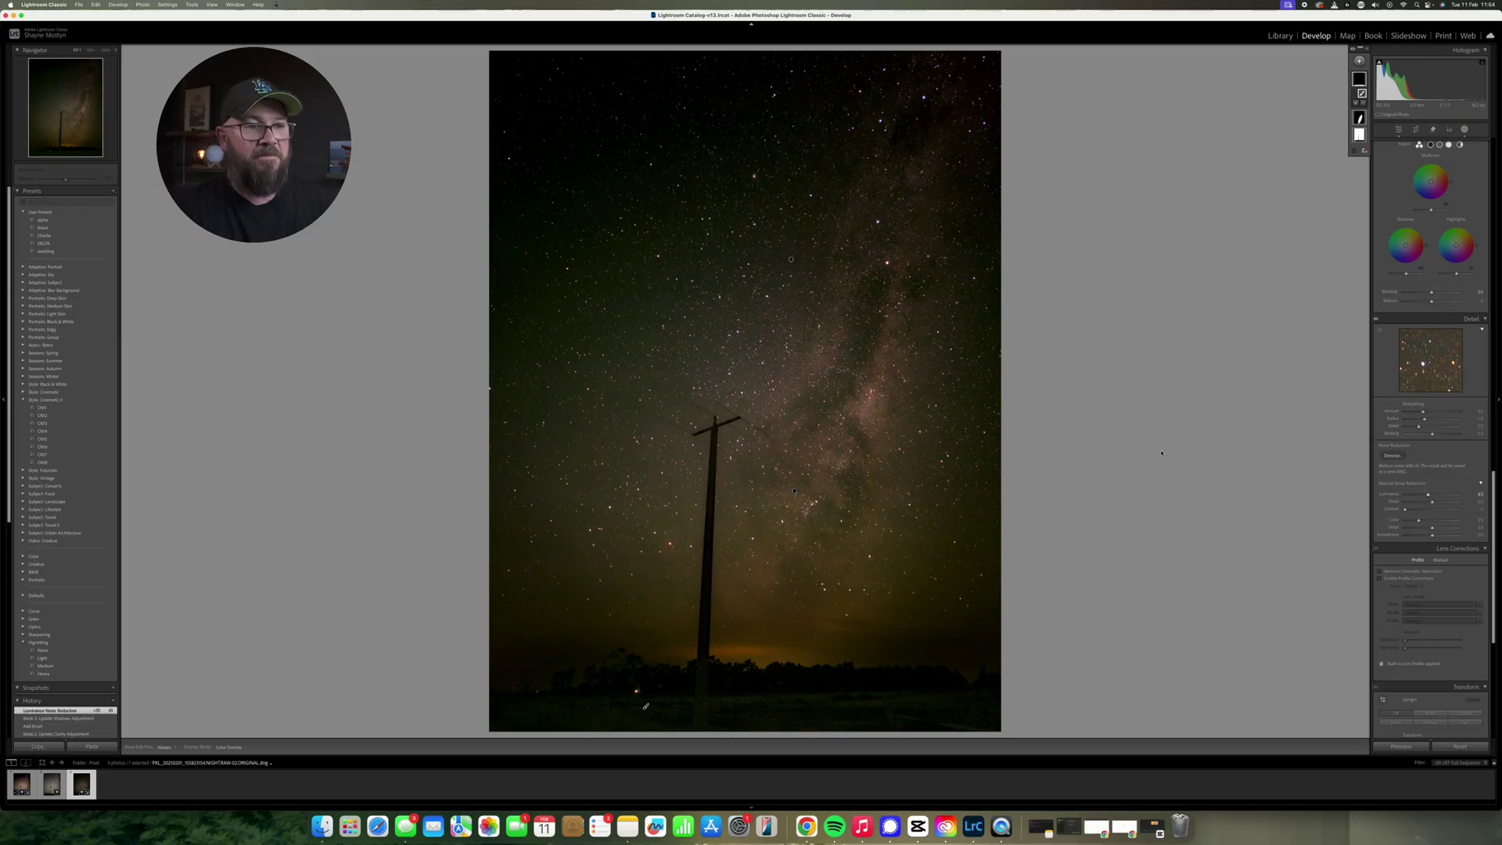
pyautogui.hotkey('shift', 'w')
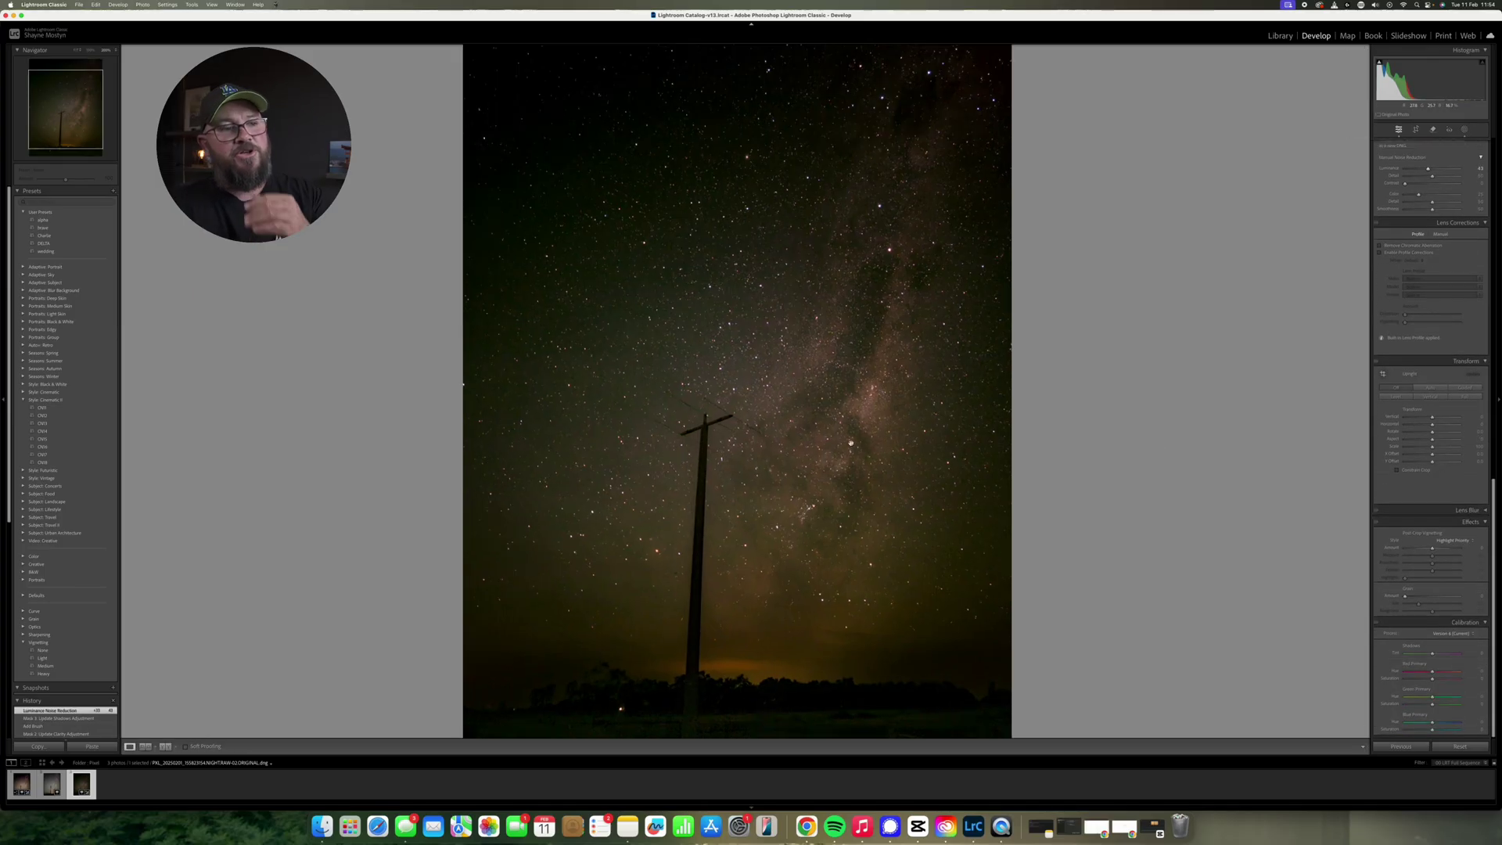
pyautogui.click(852, 444)
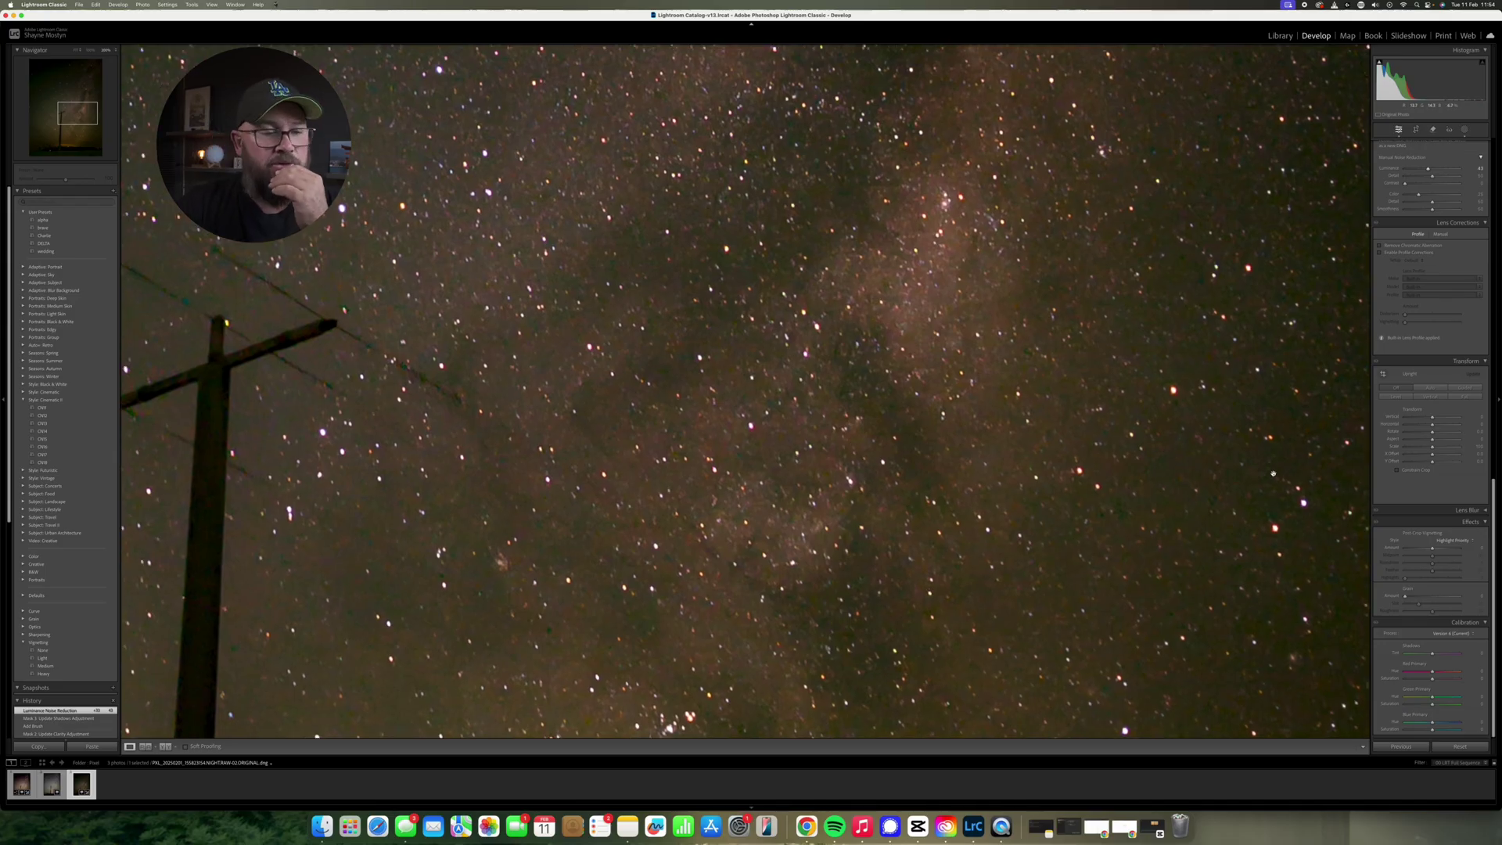
pyautogui.click(1037, 374)
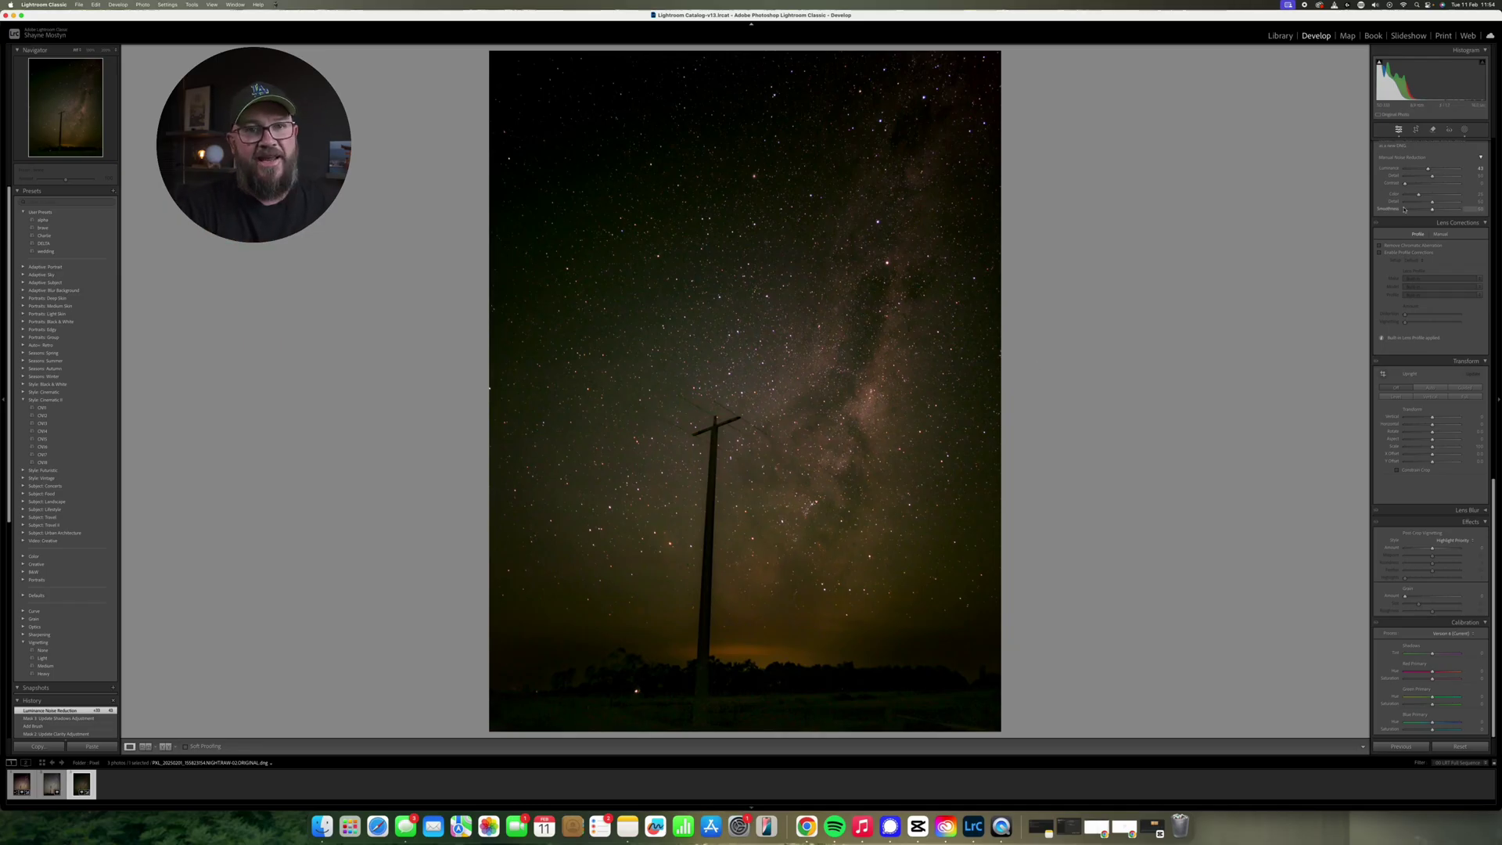
# Compare the edited first and third photos, examining star colour and noise in the first photo's upper Milky Way up close.
pyautogui.scroll(15, 1446, 292)
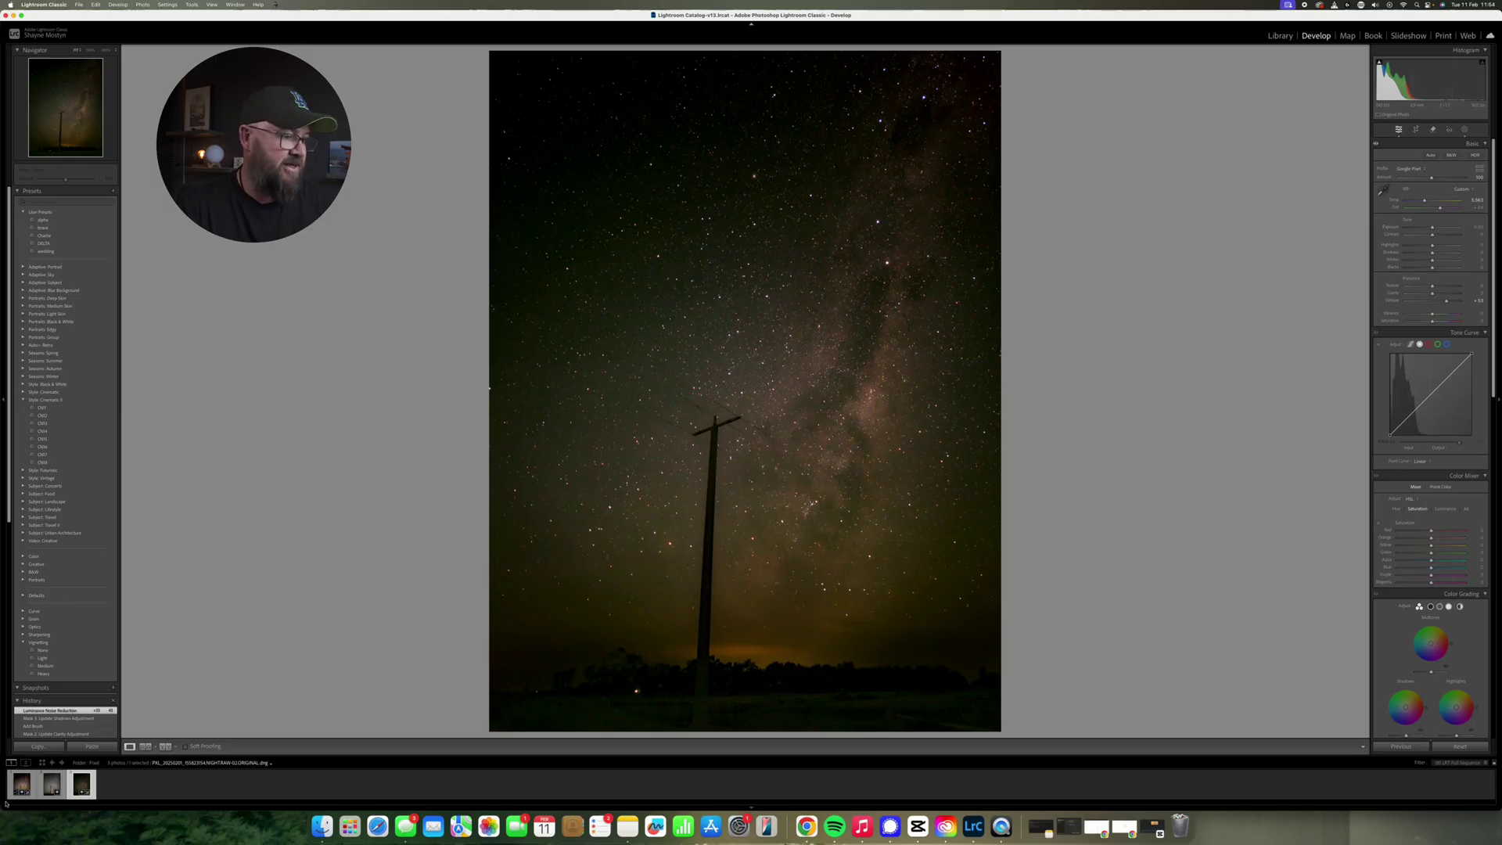
pyautogui.click(22, 784)
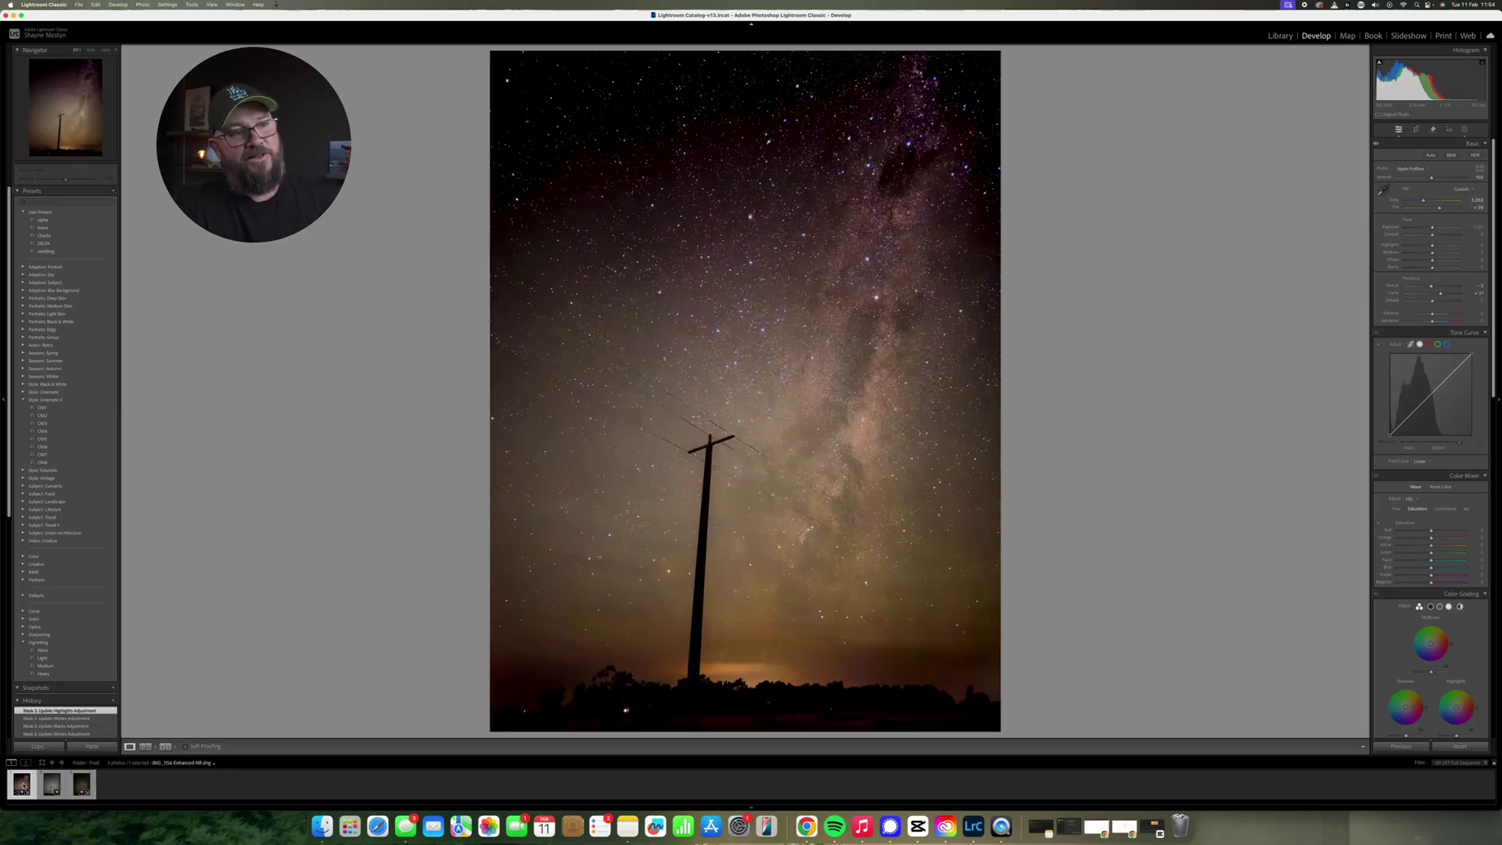
pyautogui.click(82, 784)
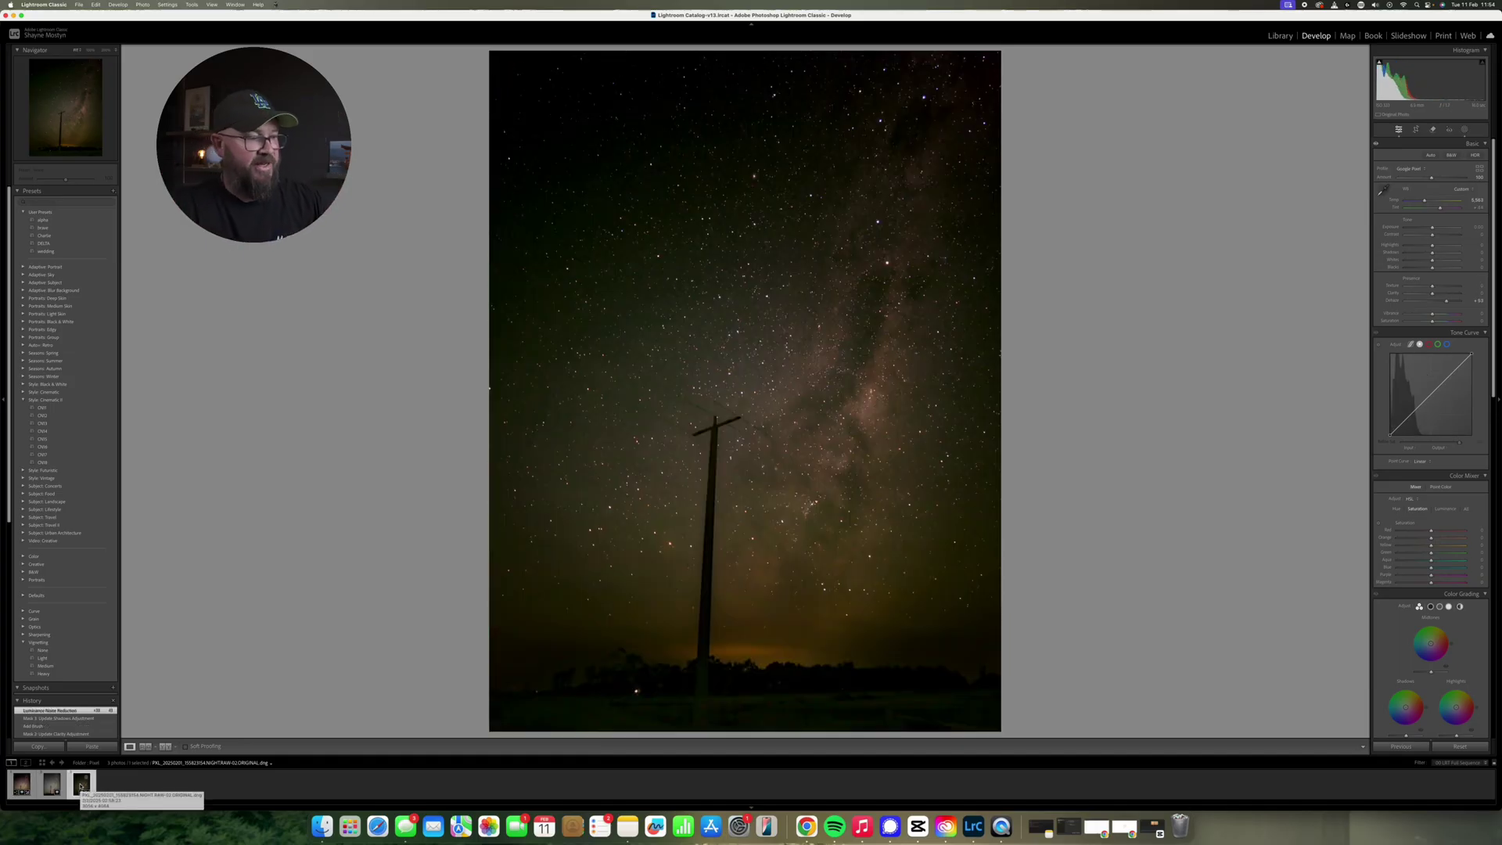
pyautogui.click(81, 784)
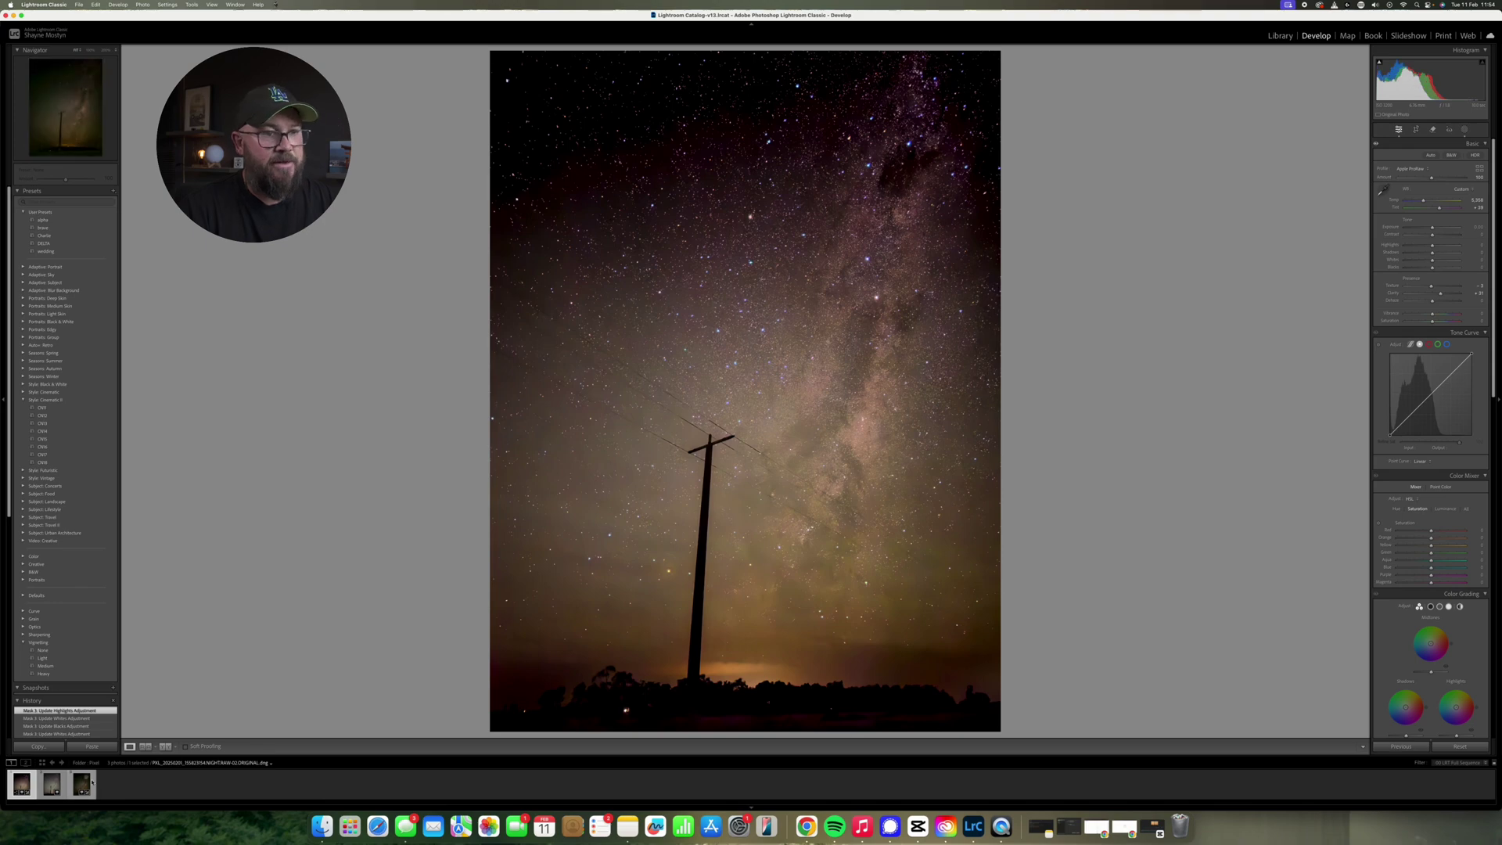
pyautogui.click(971, 67)
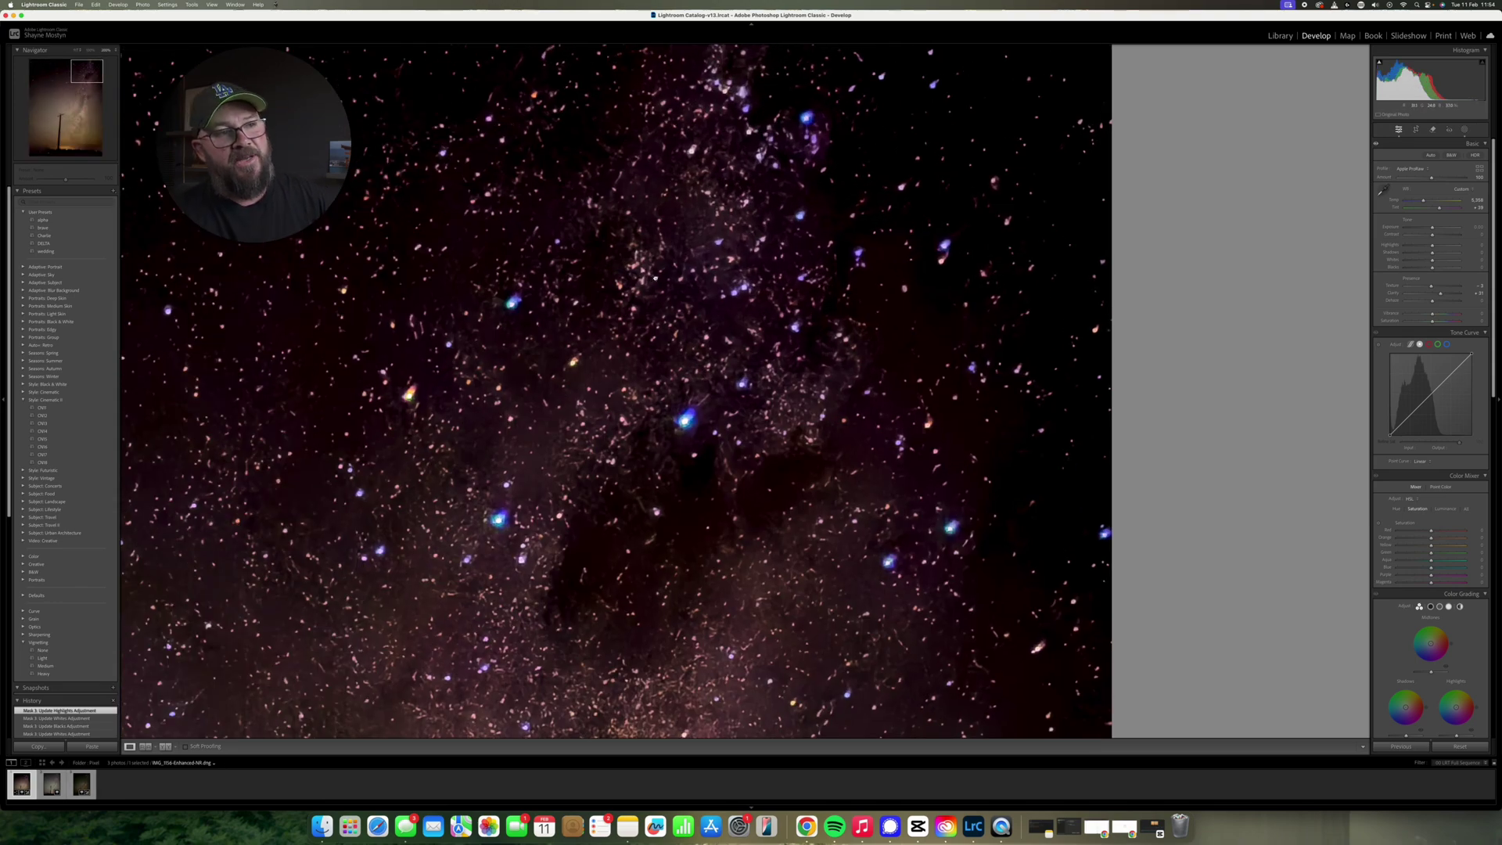
pyautogui.click(656, 278)
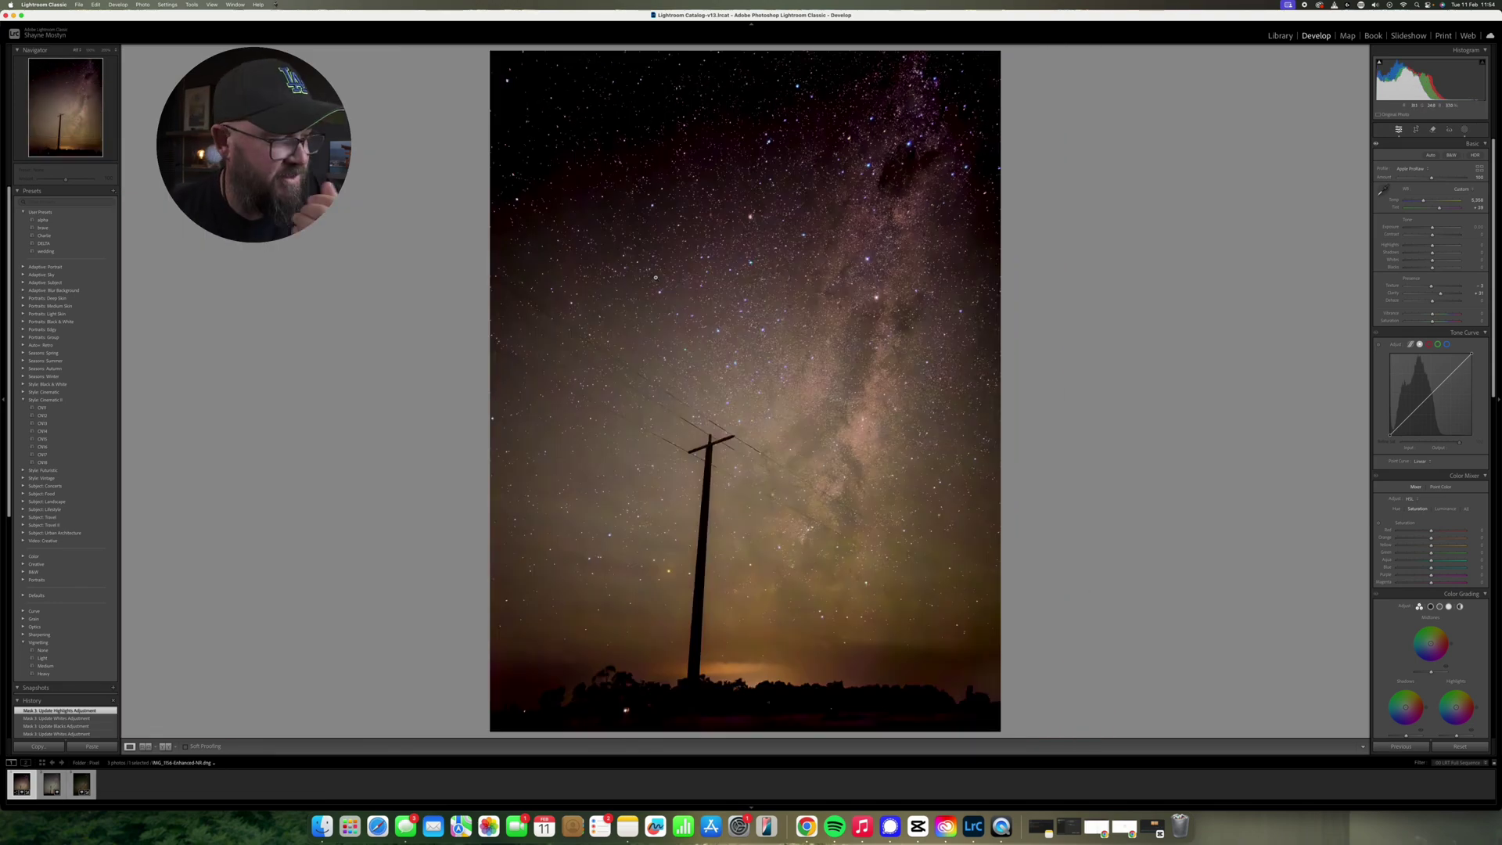
pyautogui.click(83, 783)
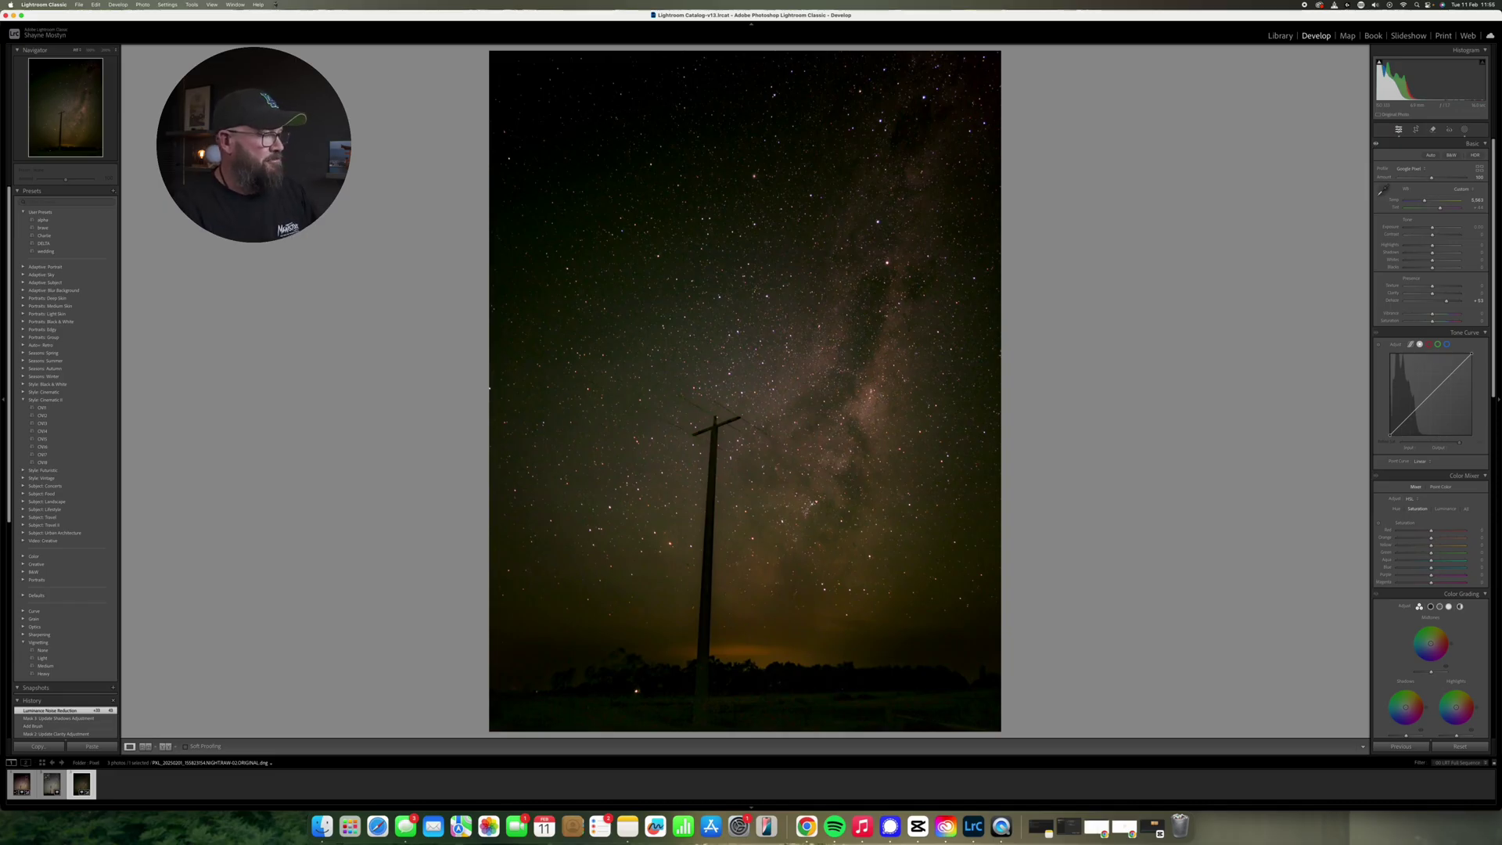
# Restore the second minimized window from the Dock.
pyautogui.click(1068, 826)
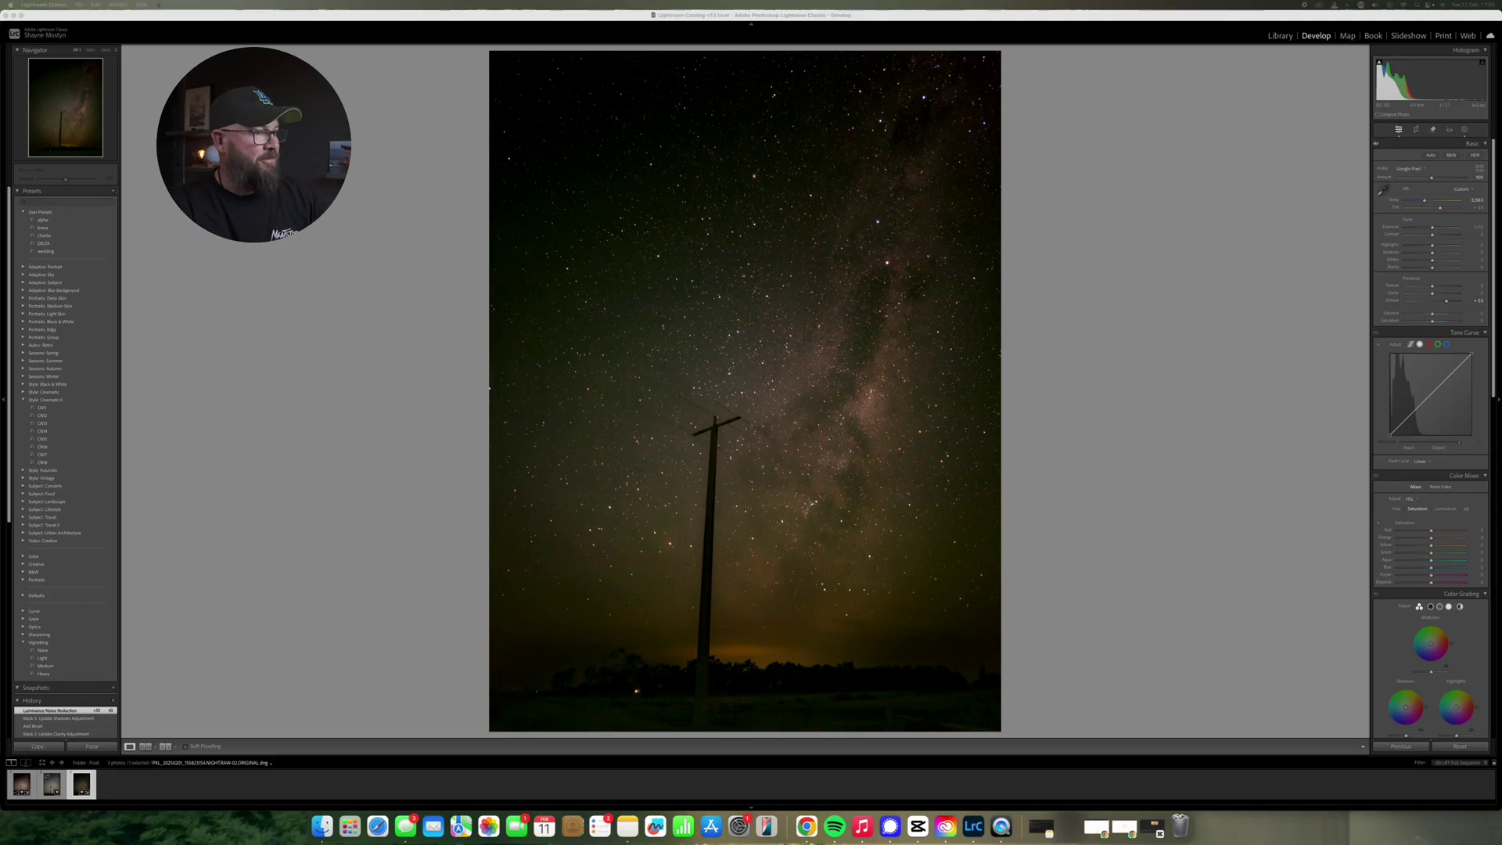